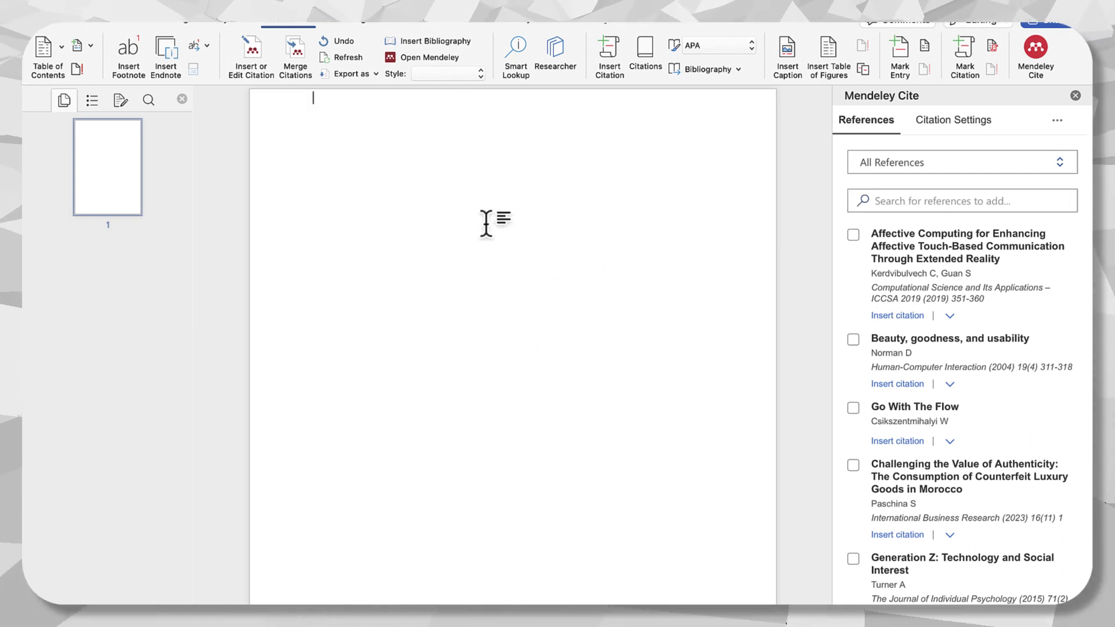
Switch to the browser, search Google Scholar for "Will people prefer future travel with battery-powered airplanes?" and open the result's citation formats
{"action": "key", "text": "ctrl+Right"}
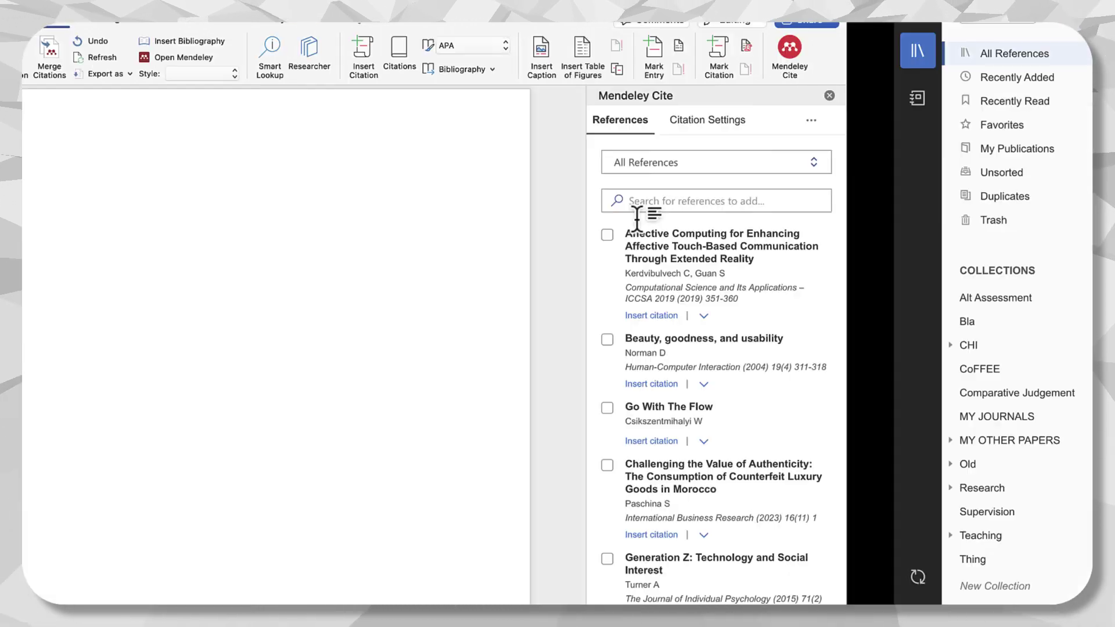
{"action": "key", "text": "ctrl+Right"}
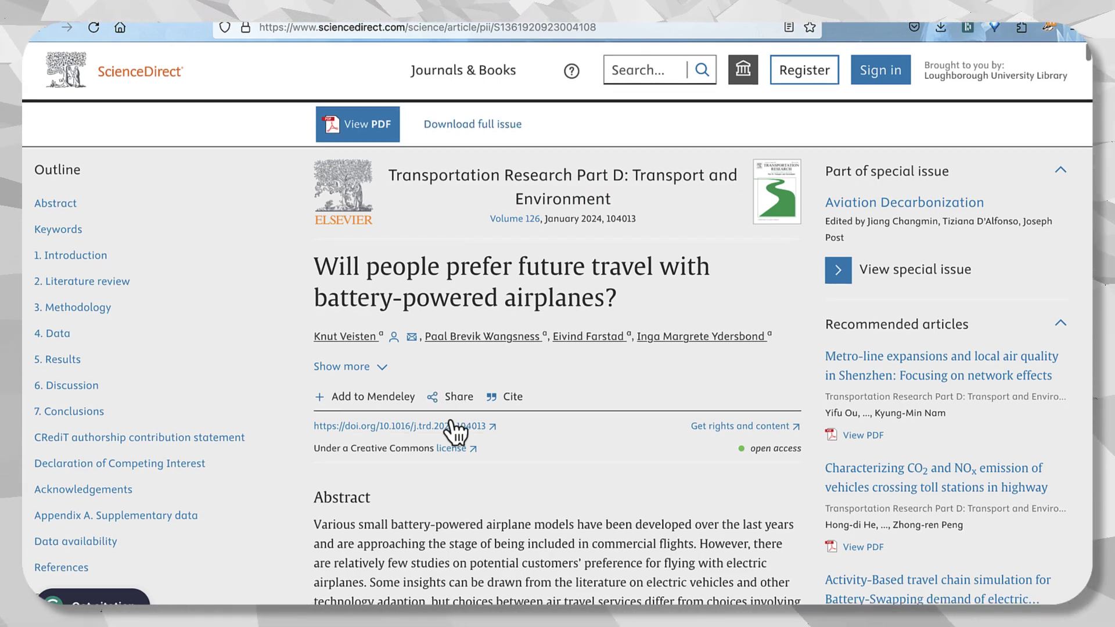
{"action": "scroll", "coordinate": [455, 427], "scroll_direction": "down", "scroll_amount": 2}
{"action": "scroll", "coordinate": [451, 420], "scroll_direction": "down", "scroll_amount": 2}
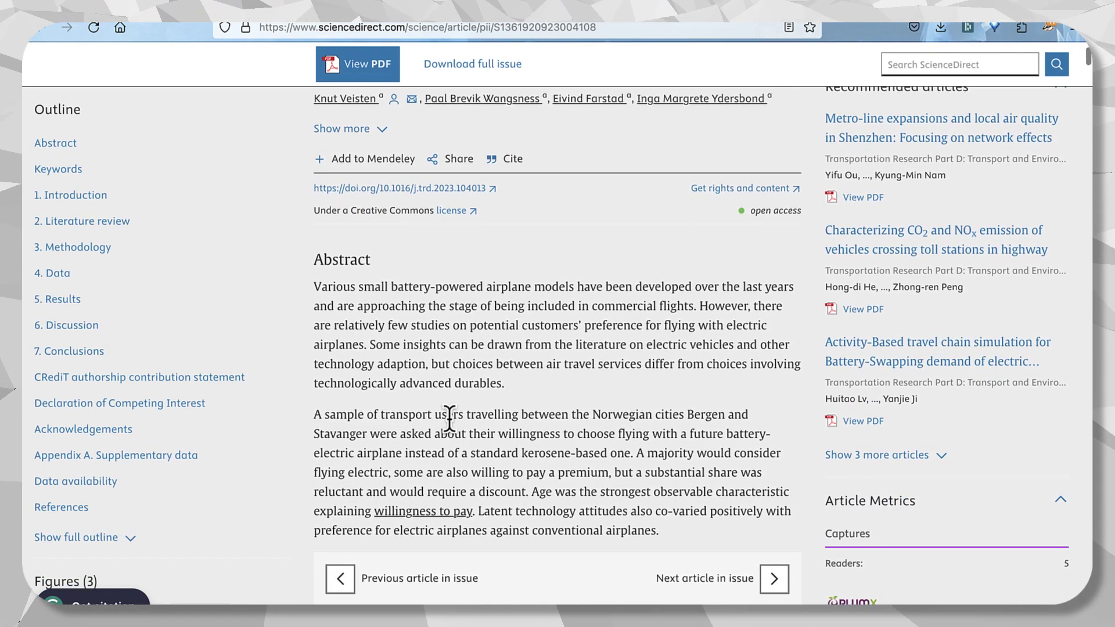
{"action": "scroll", "coordinate": [451, 420], "scroll_direction": "up", "scroll_amount": 4}
{"action": "scroll", "coordinate": [451, 420], "scroll_direction": "up", "scroll_amount": 1}
{"action": "left_click_drag", "start_coordinate": [620, 300], "coordinate": [305, 272]}
{"action": "key", "text": "super+t"}
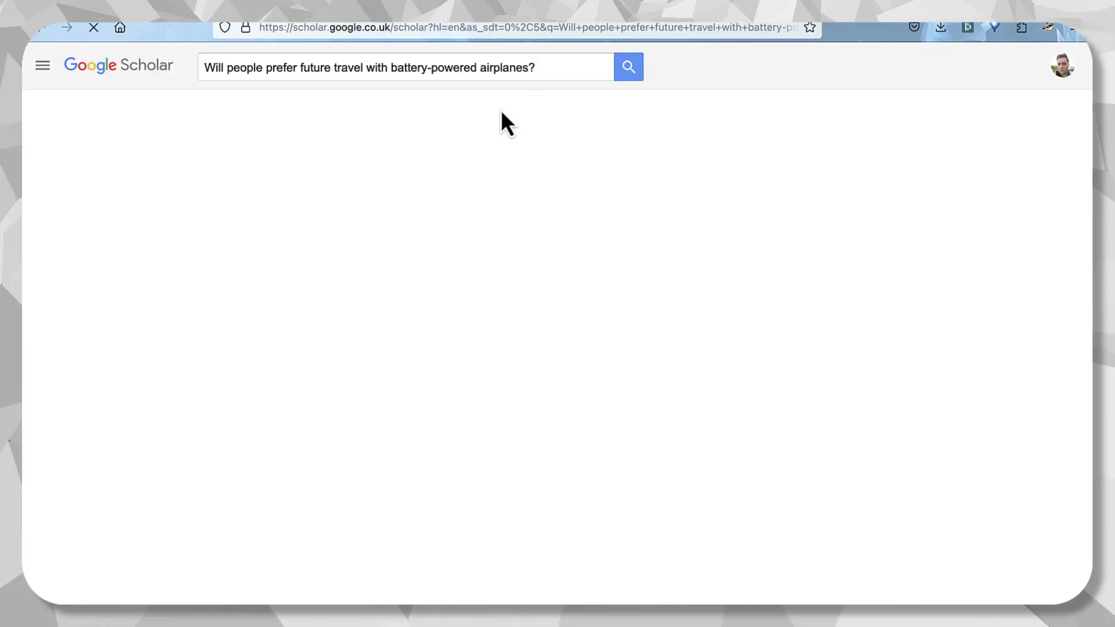
{"action": "left_click", "coordinate": [272, 264]}
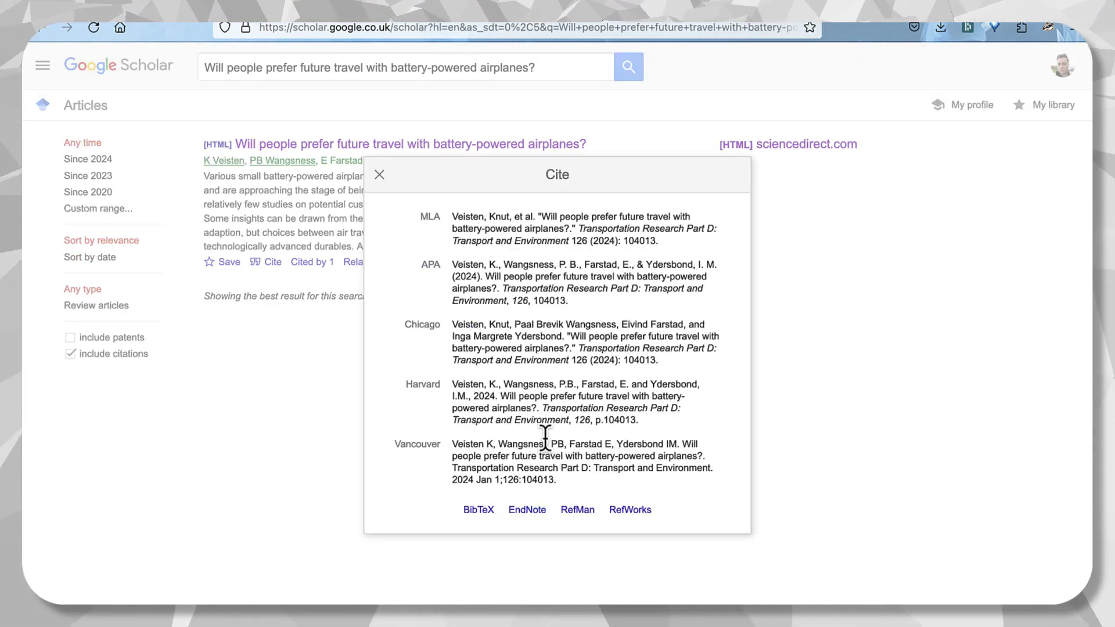
Copy the Harvard-style reference of the article and switch back to the Word document
{"action": "left_click_drag", "start_coordinate": [452, 384], "coordinate": [561, 418]}
{"action": "left_click_drag", "start_coordinate": [653, 421], "coordinate": [655, 421]}
{"action": "key", "text": "super+c"}
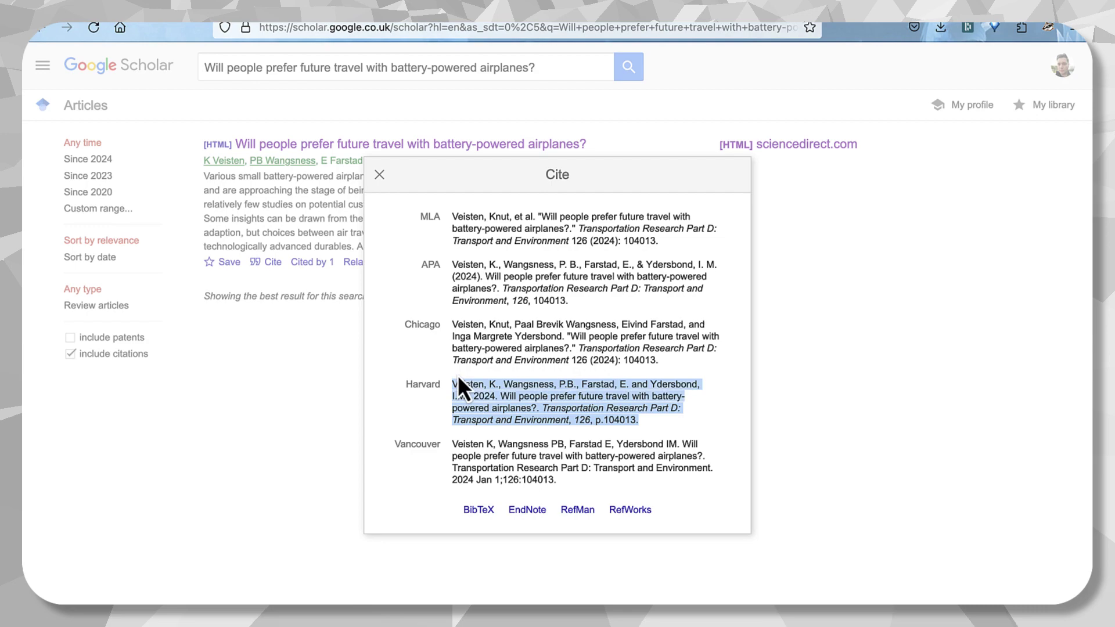
{"action": "key", "text": "ctrl+Left"}
{"action": "key", "text": "ctrl+Left"}
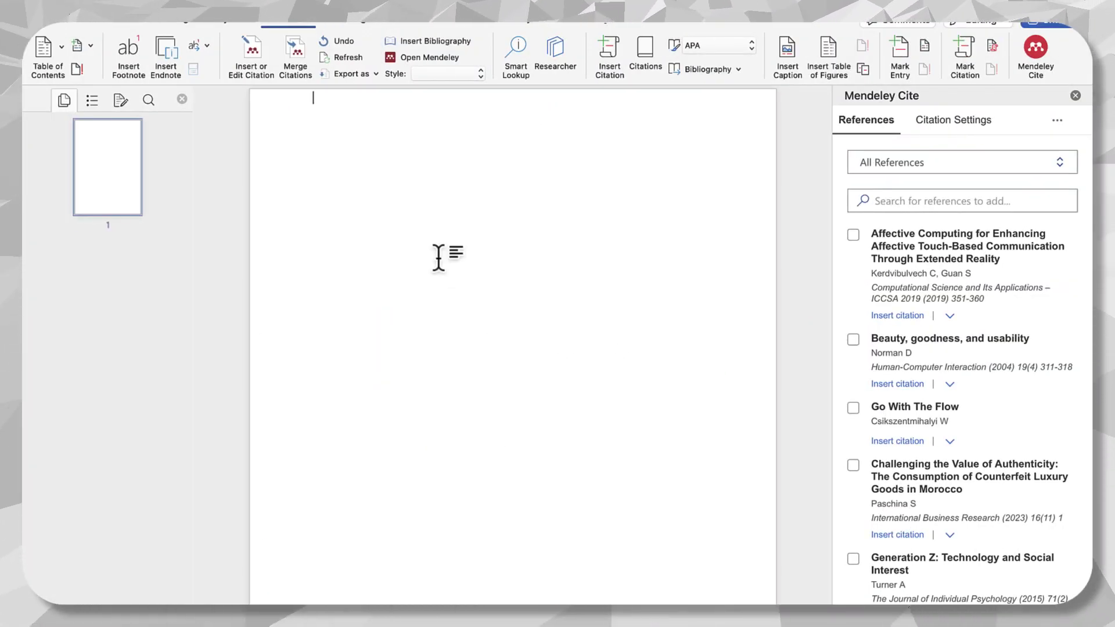
Enter a line of placeholder text, add a "References" heading below it and paste the copied reference under the heading
{"action": "type", "text": "dflkhjbasdfahs"}
{"action": "key", "text": "Return"}
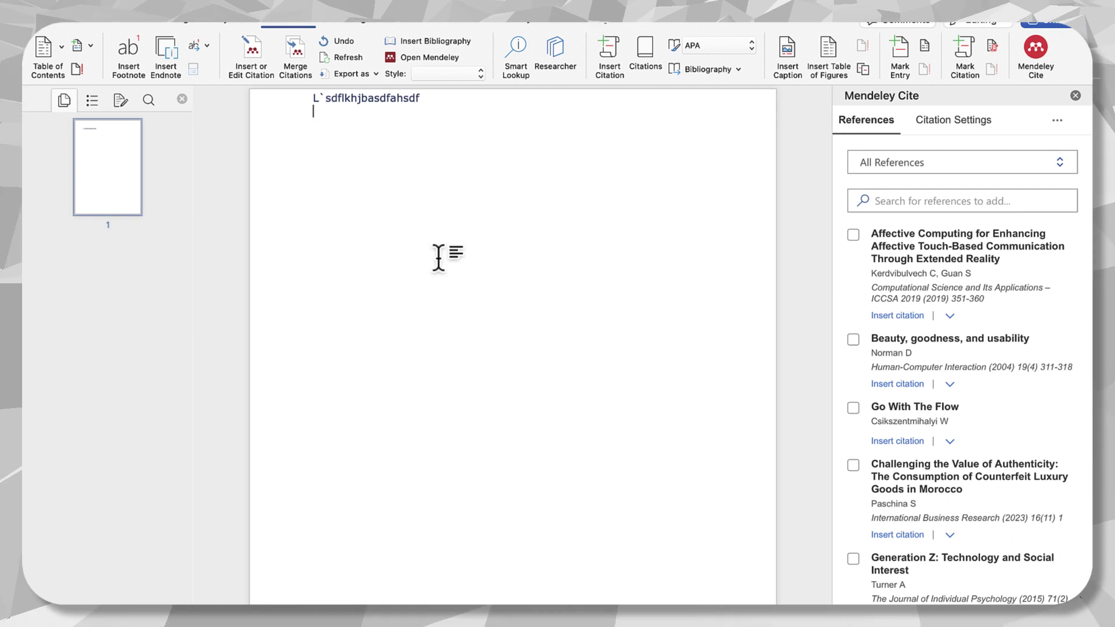
{"action": "type", "text": "References"}
{"action": "key", "text": "Return"}
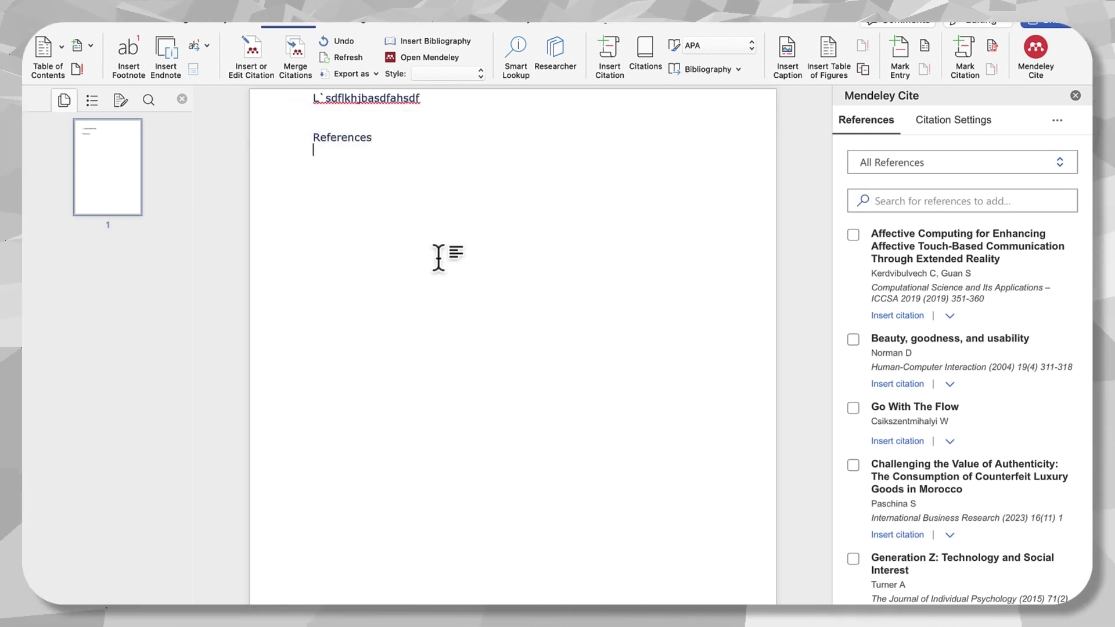
{"action": "key", "text": "super+v"}
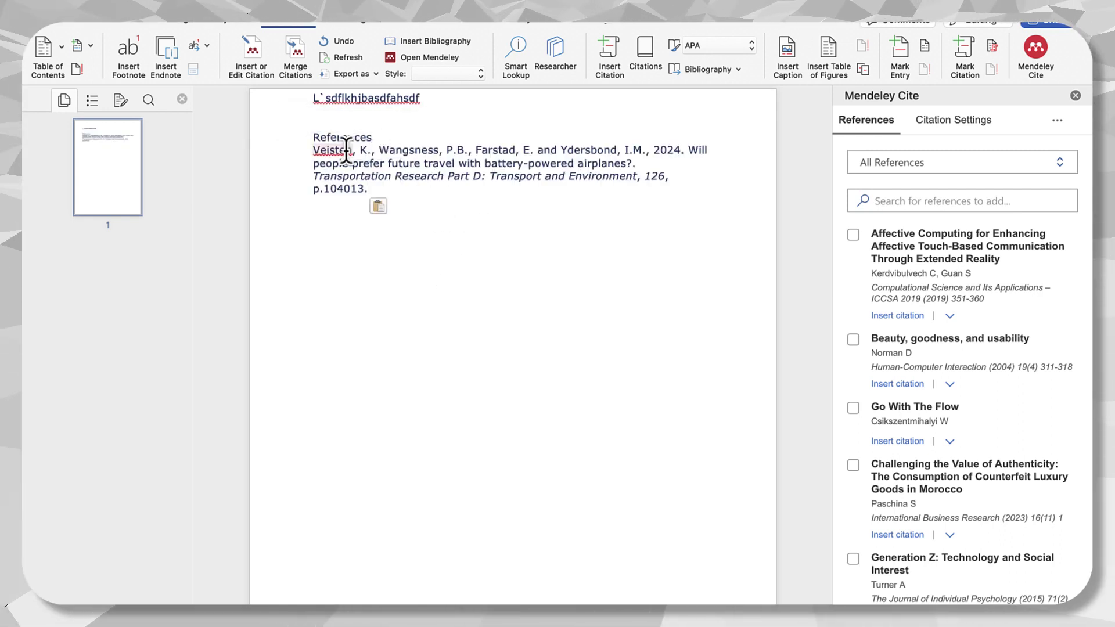
Add an in-text citation with the first author's surname, "et al." and (2024) after the placeholder text
{"action": "left_click", "coordinate": [463, 108]}
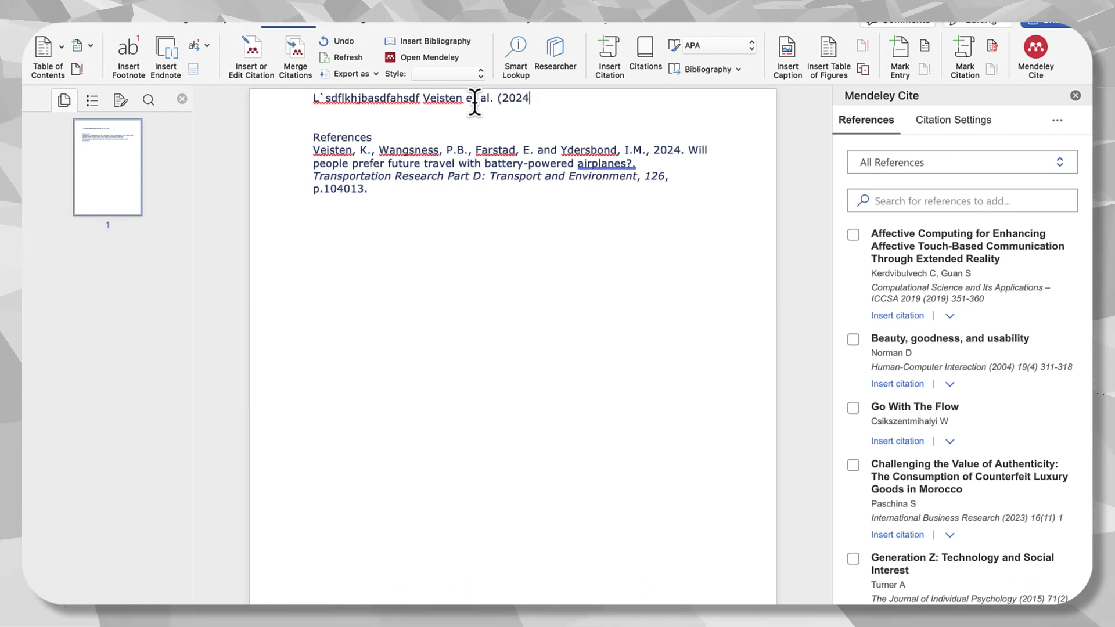
{"action": "type", "text": ")"}
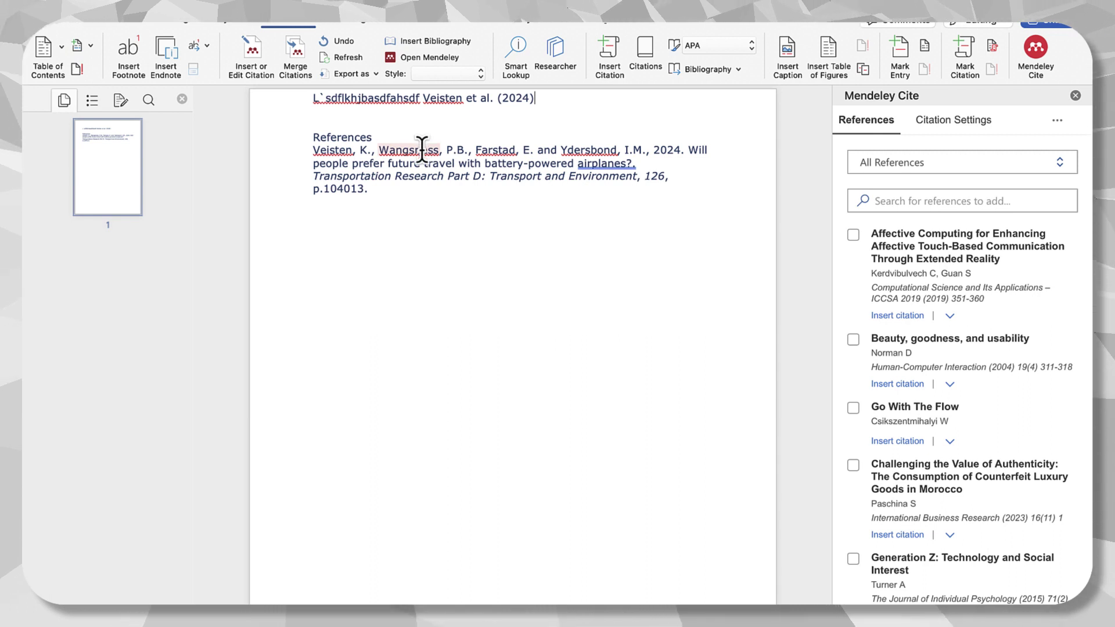
Delete the placeholder line together with its in-text citation, keeping the References heading and its entry
{"action": "left_click_drag", "start_coordinate": [388, 195], "coordinate": [278, 151]}
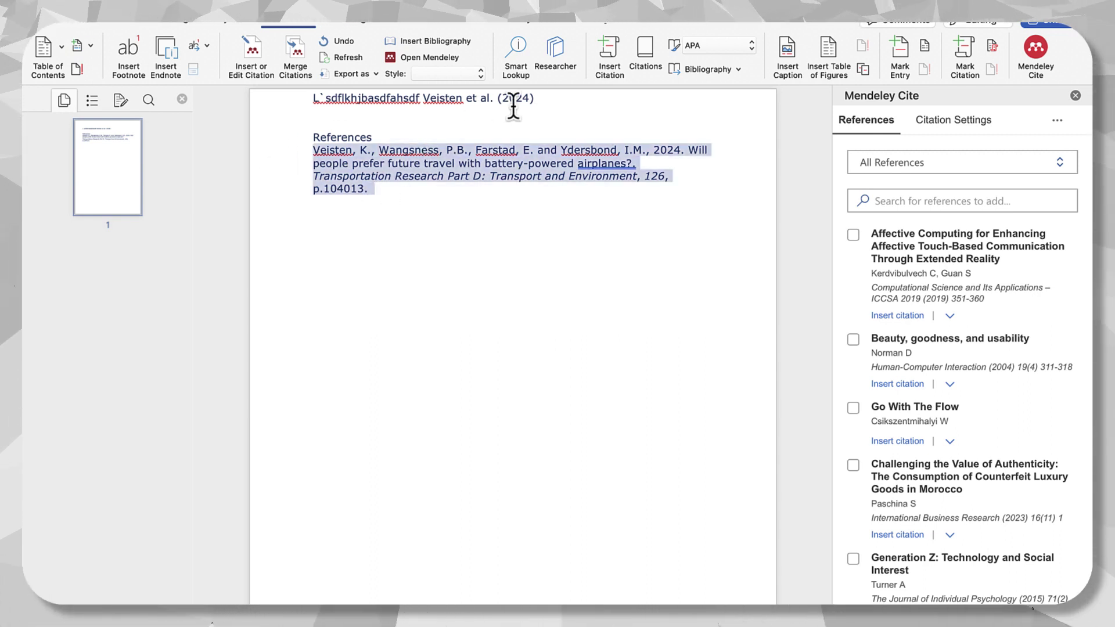
{"action": "left_click_drag", "start_coordinate": [514, 105], "coordinate": [164, 94]}
{"action": "key", "text": "BackSpace"}
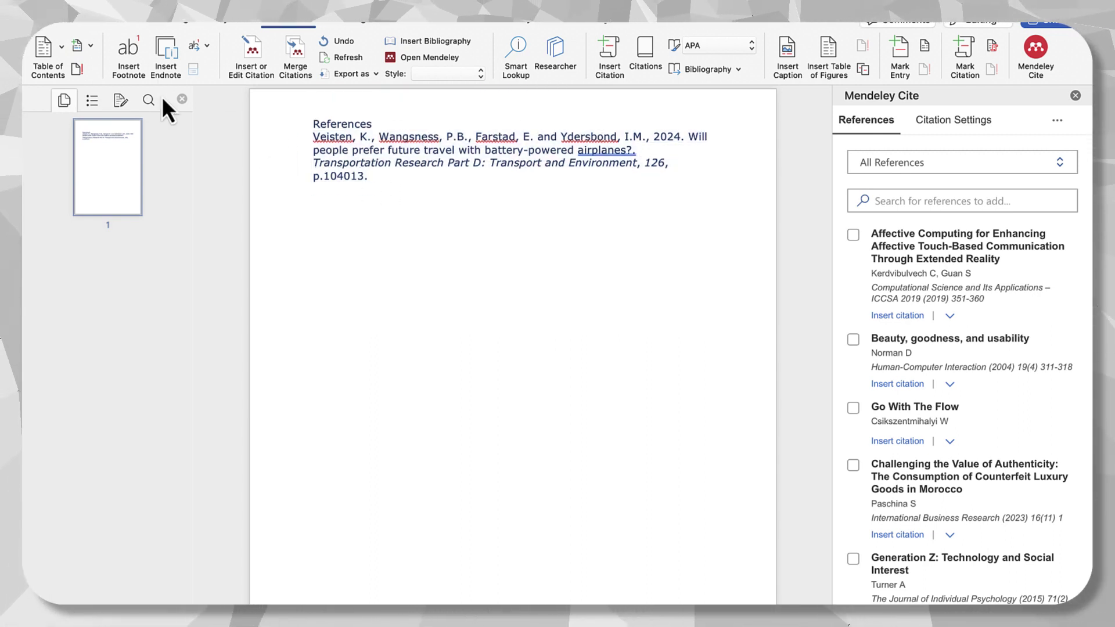
{"action": "left_click_drag", "start_coordinate": [341, 174], "coordinate": [297, 127]}
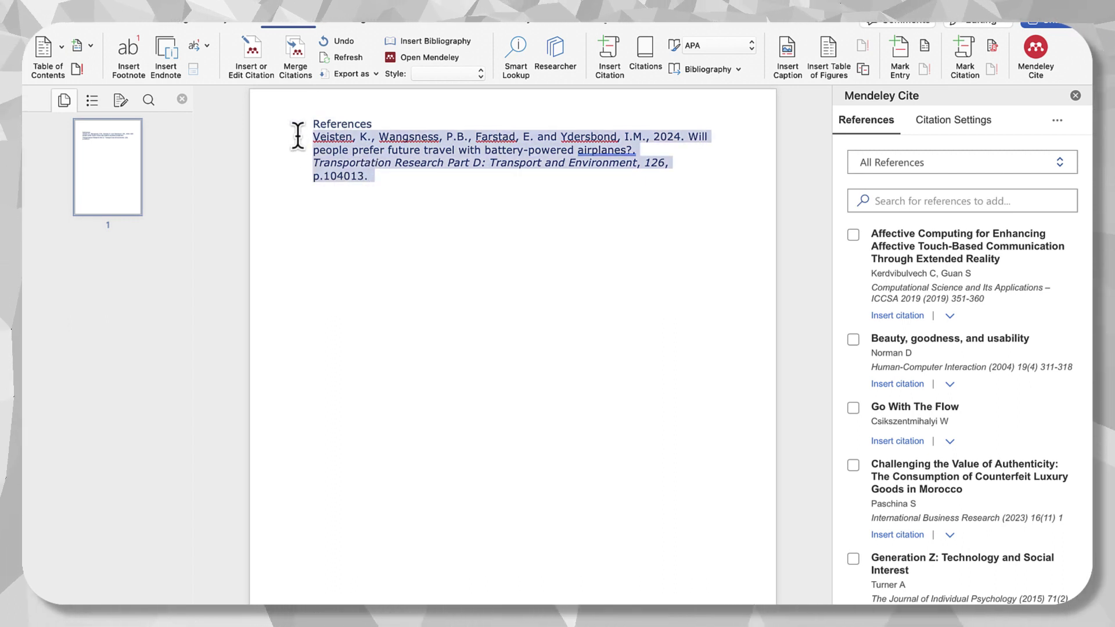
{"action": "left_click", "coordinate": [346, 161]}
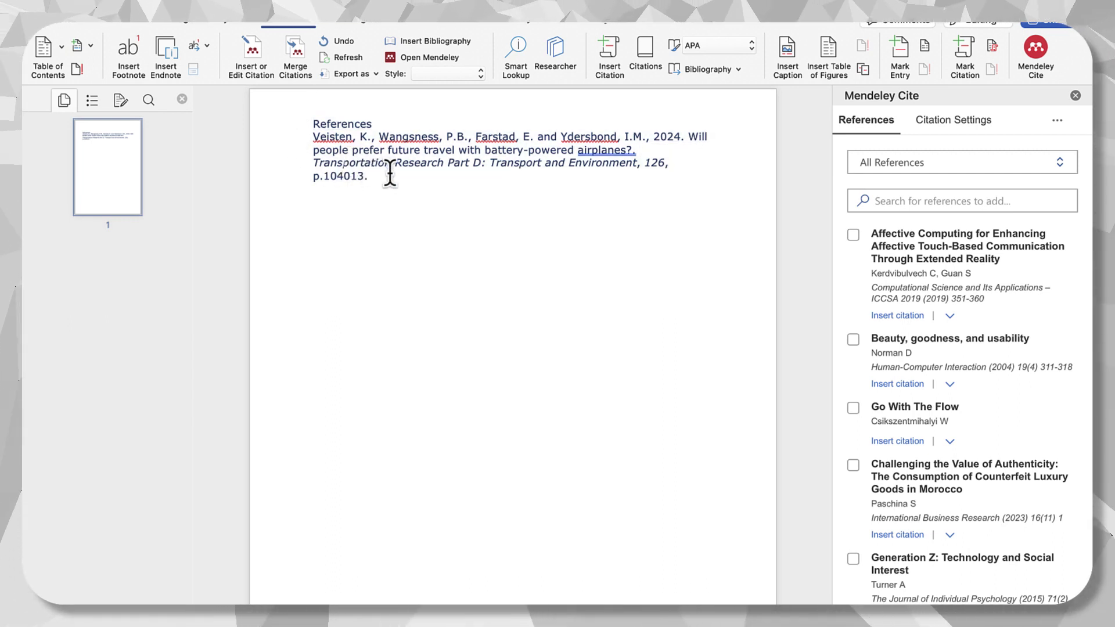
{"action": "left_click_drag", "start_coordinate": [389, 172], "coordinate": [318, 149]}
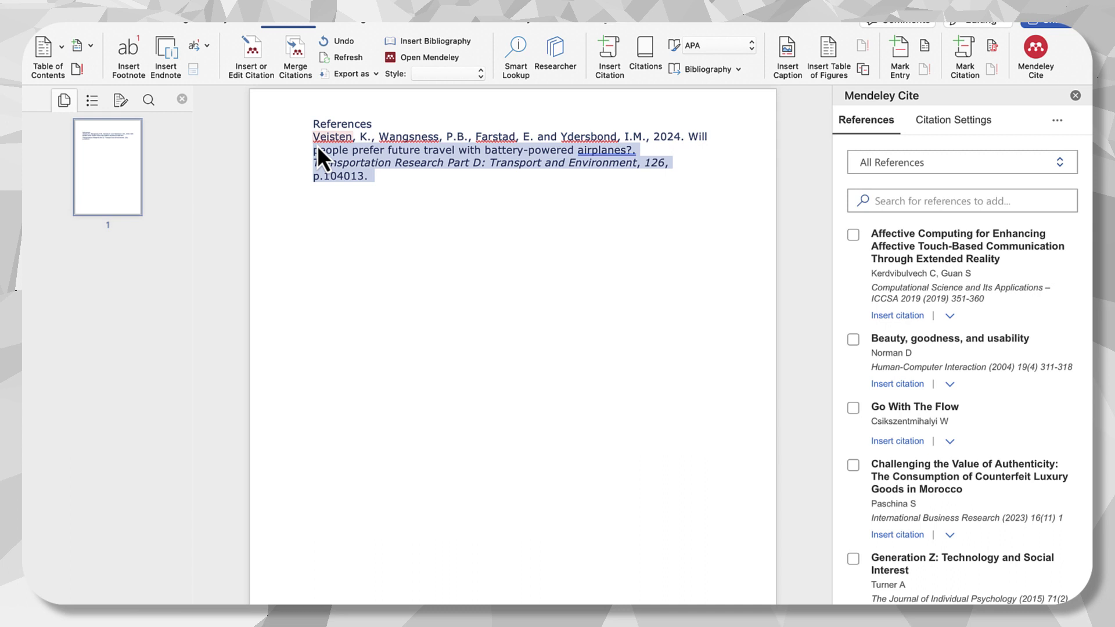
{"action": "left_click", "coordinate": [366, 165]}
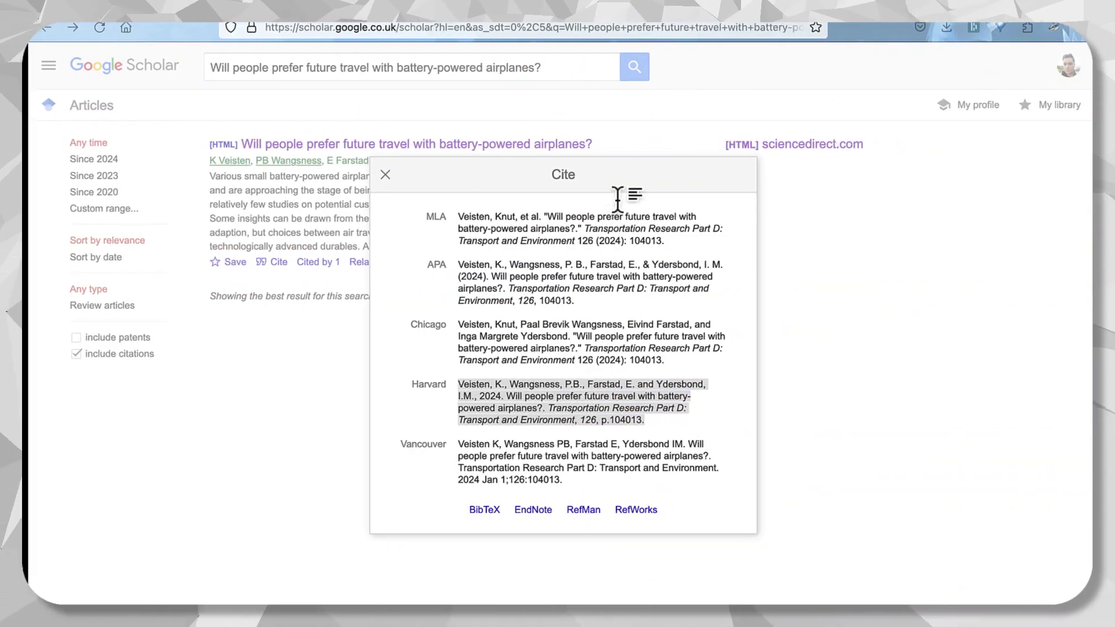
Switch to the browser and look over the Mendeley website's article search page
{"action": "left_click", "coordinate": [617, 199]}
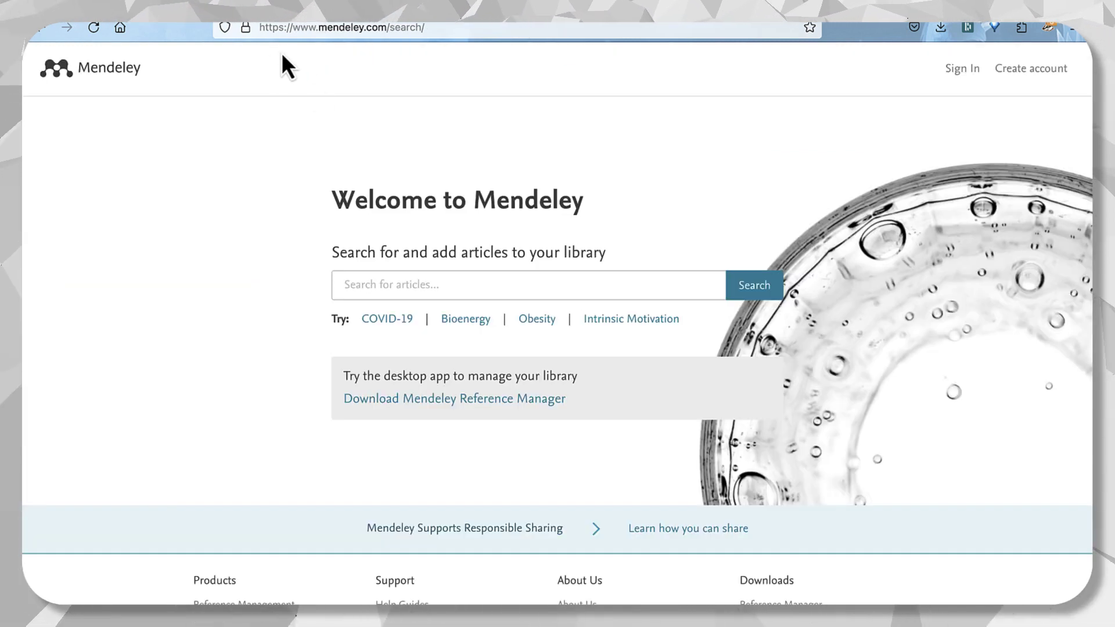
{"action": "scroll", "coordinate": [225, 376], "scroll_direction": "down", "scroll_amount": 3}
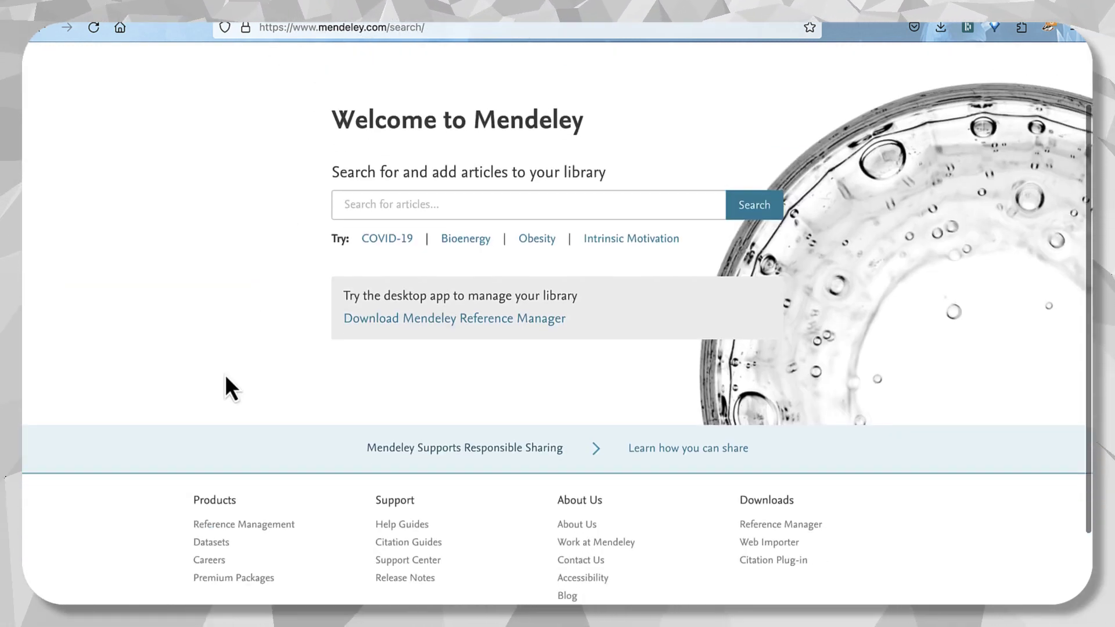
{"action": "scroll", "coordinate": [227, 379], "scroll_direction": "up", "scroll_amount": 3}
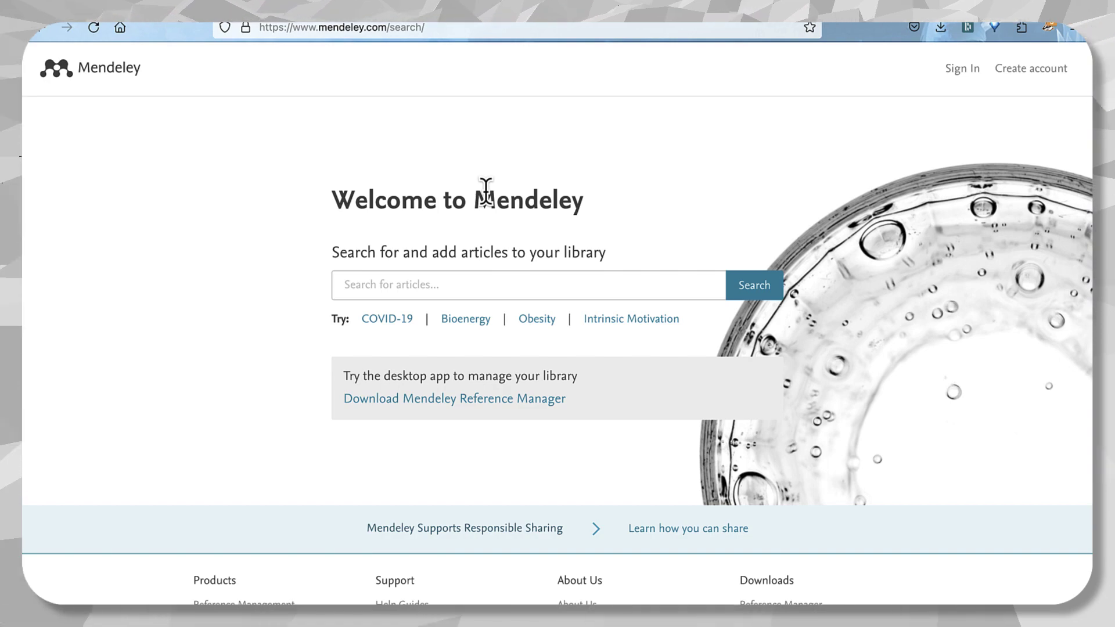
Switch to Mendeley Reference Manager, open the details of "Beauty, goodness, and usability" and dismiss the update notice
{"action": "key", "text": "ctrl+Up"}
{"action": "left_click", "coordinate": [637, 38]}
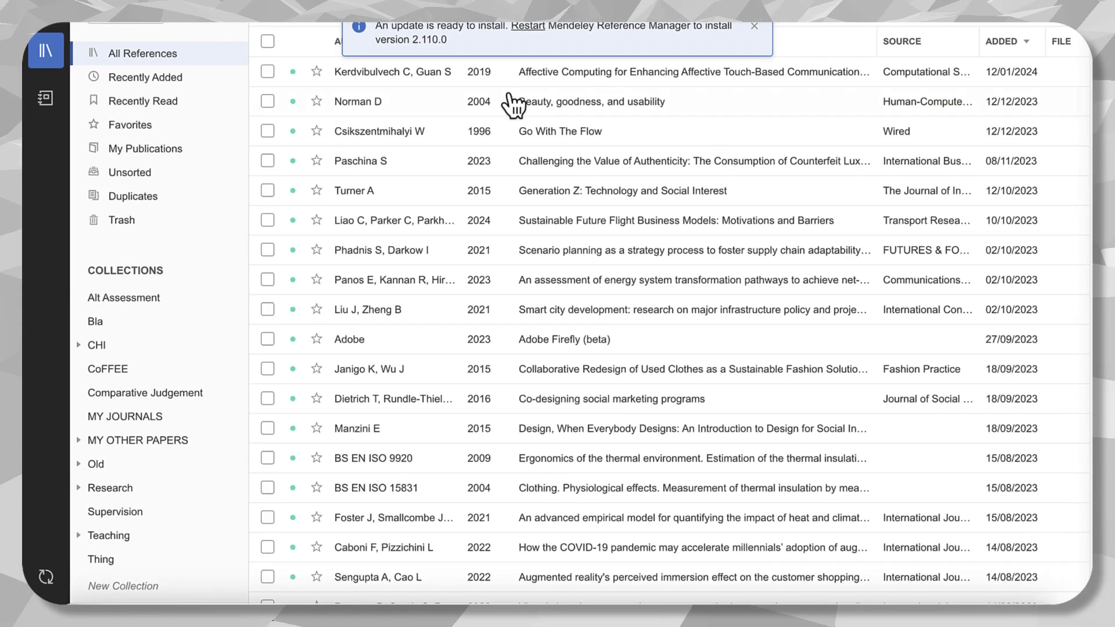
{"action": "left_click", "coordinate": [611, 104]}
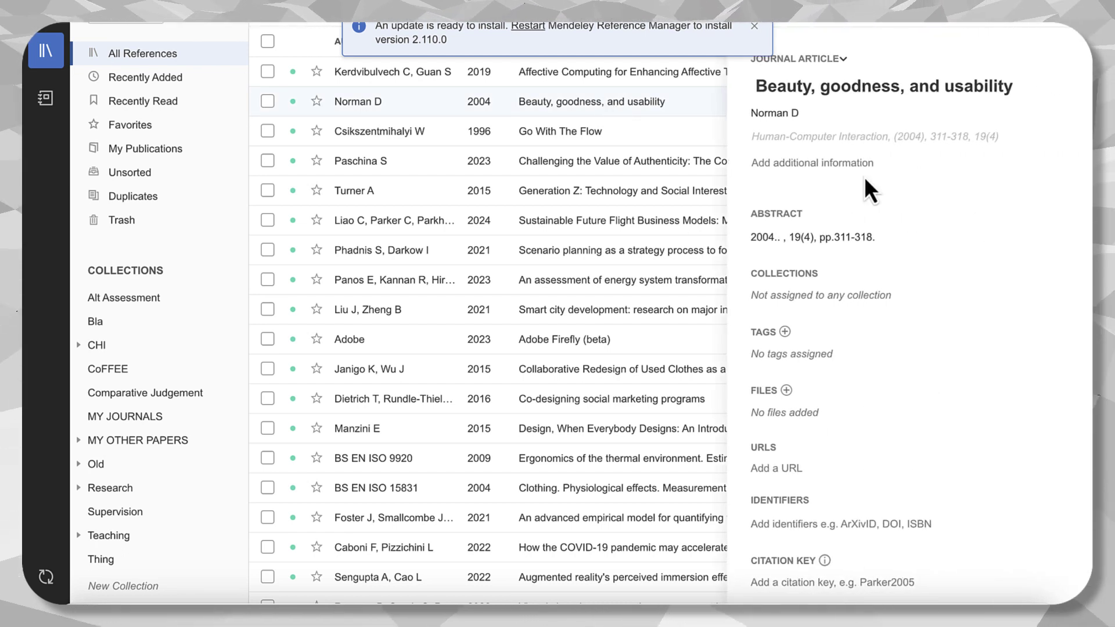
{"action": "left_click", "coordinate": [852, 87]}
{"action": "left_click", "coordinate": [754, 26]}
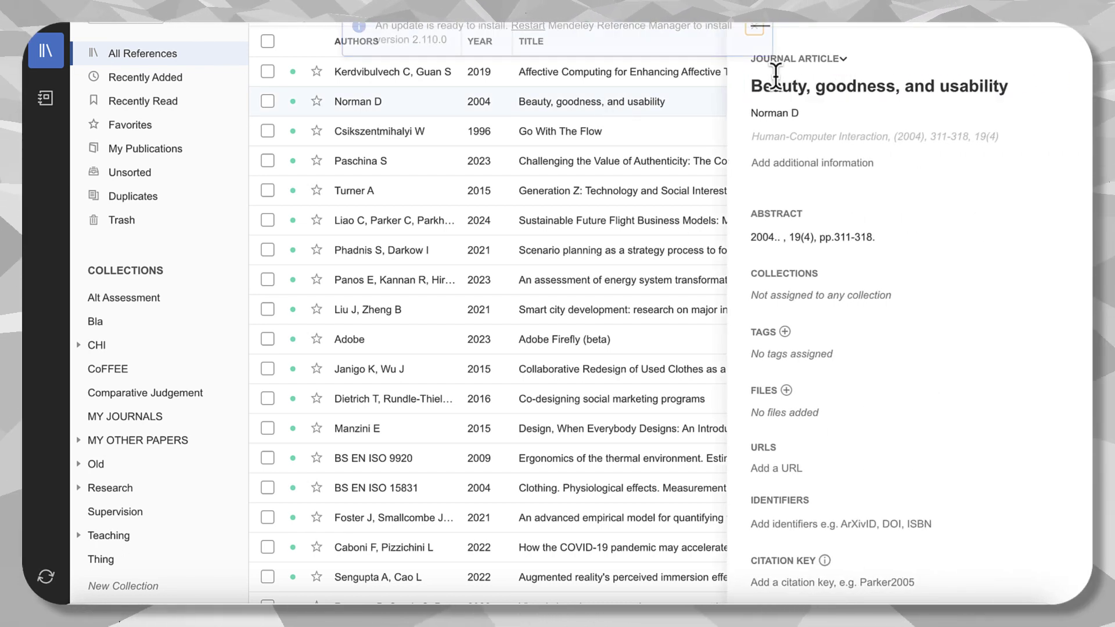
Inspect the editable author and publication fields of the "Beauty, goodness, and usability" reference without changing them
{"action": "left_click", "coordinate": [786, 112]}
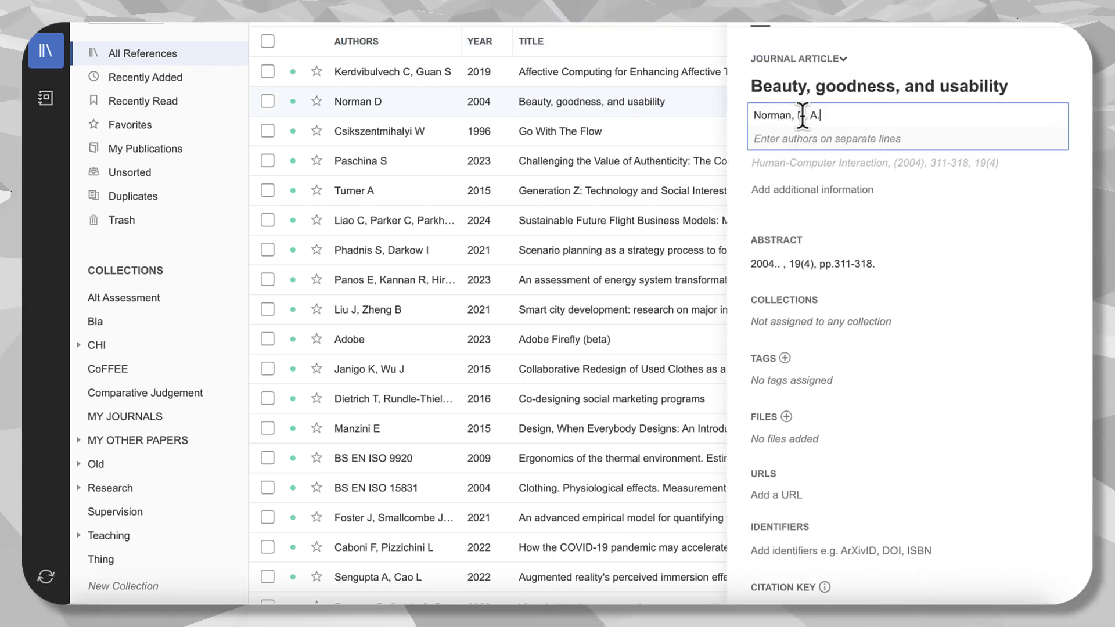
{"action": "left_click", "coordinate": [836, 164]}
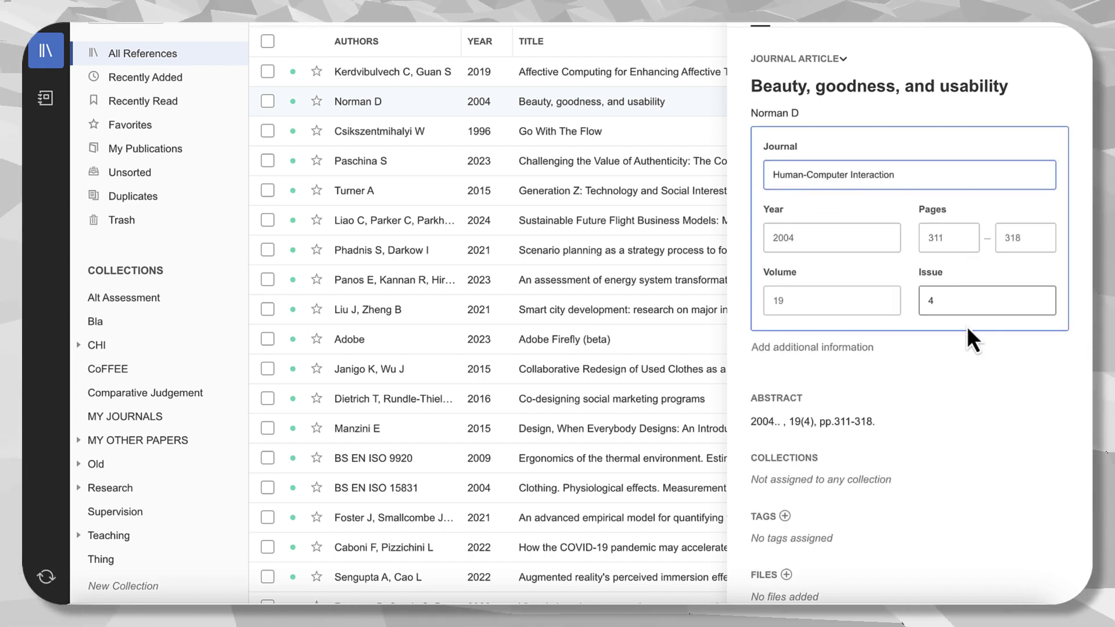
{"action": "left_click", "coordinate": [817, 381]}
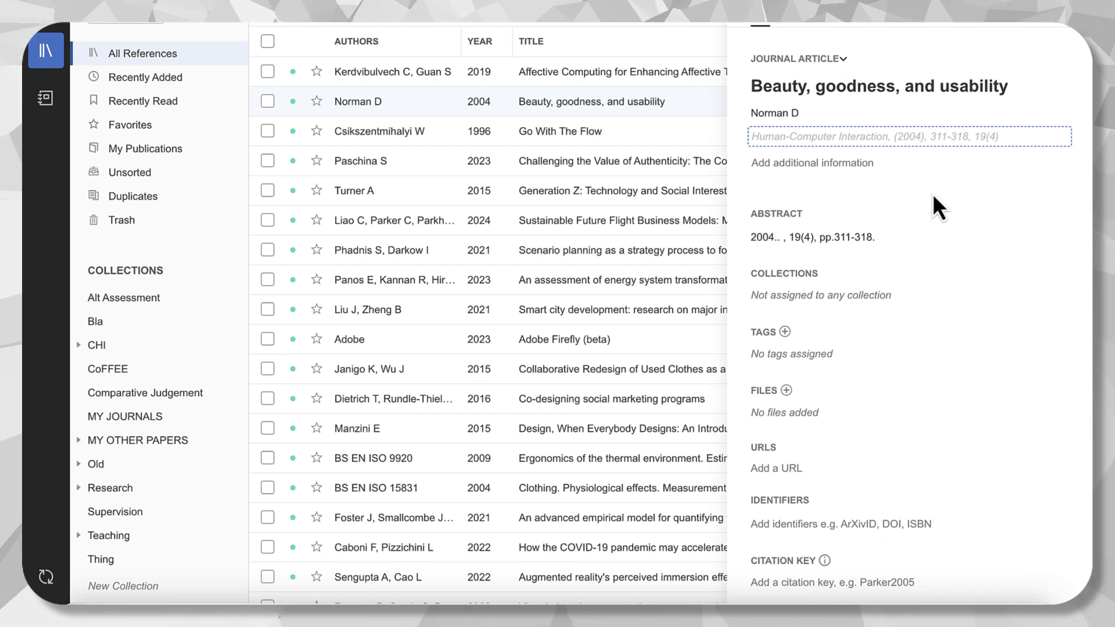
Start a new manual reference entry in the library with the Journal Article type
{"action": "left_click", "coordinate": [143, 22]}
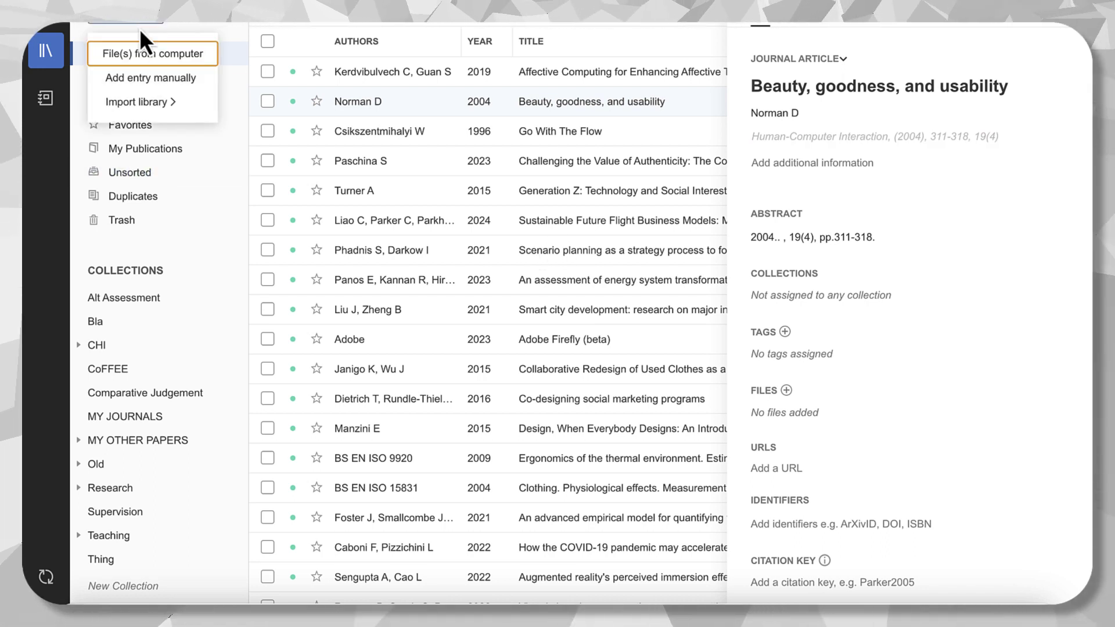
{"action": "left_click", "coordinate": [163, 79]}
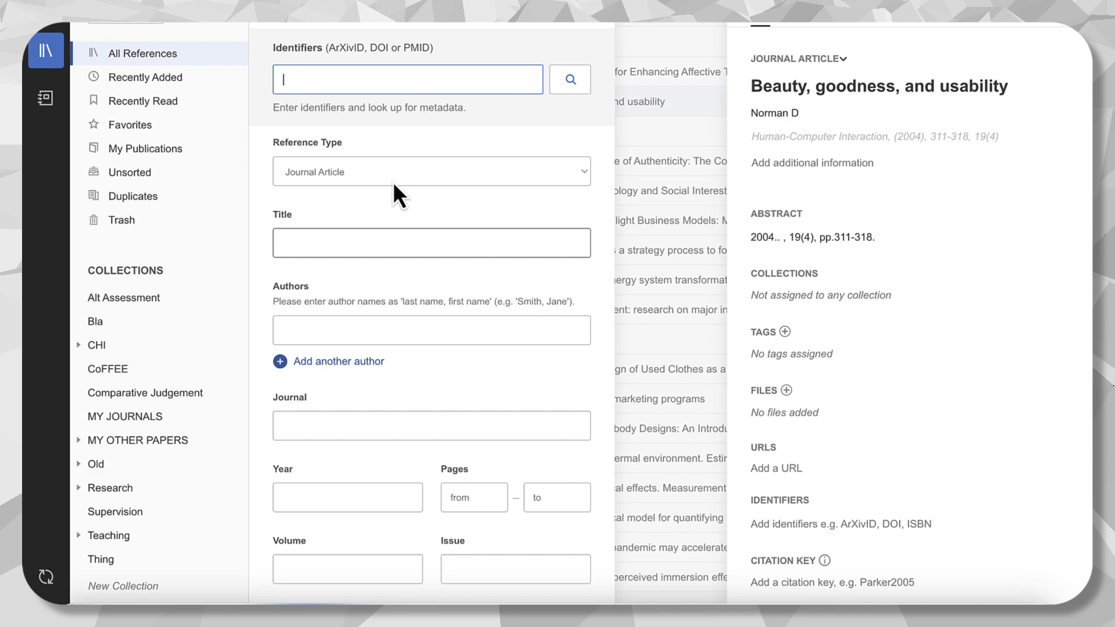
{"action": "left_click", "coordinate": [361, 244]}
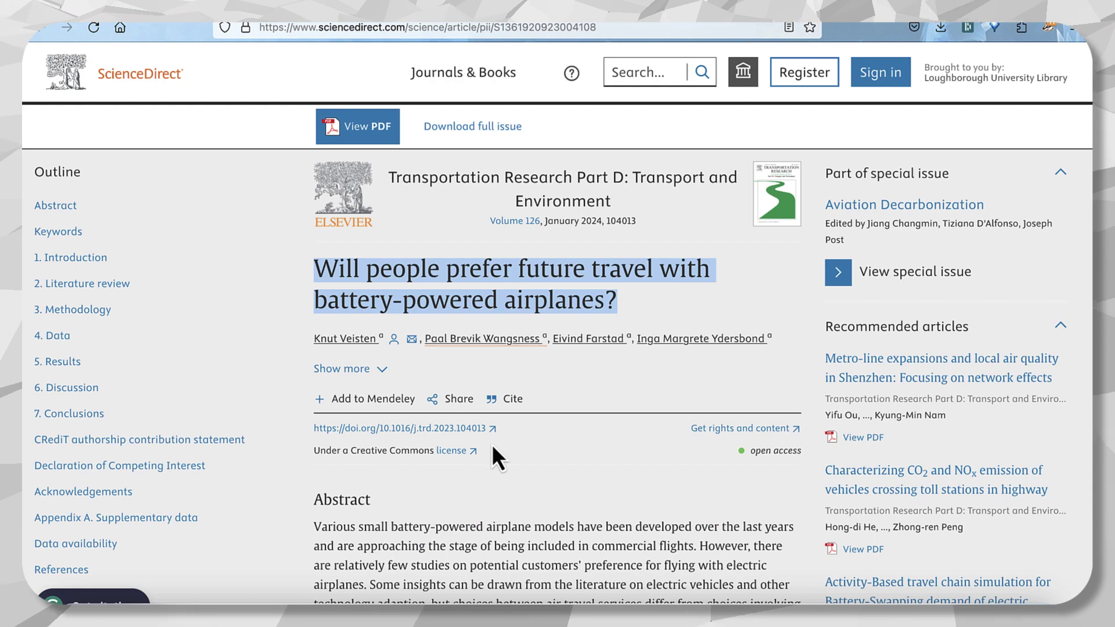
Copy the DOI 10.1016/j.trd.2023.104013 from the ScienceDirect article and look up its metadata in the new entry
{"action": "left_click", "coordinate": [521, 433]}
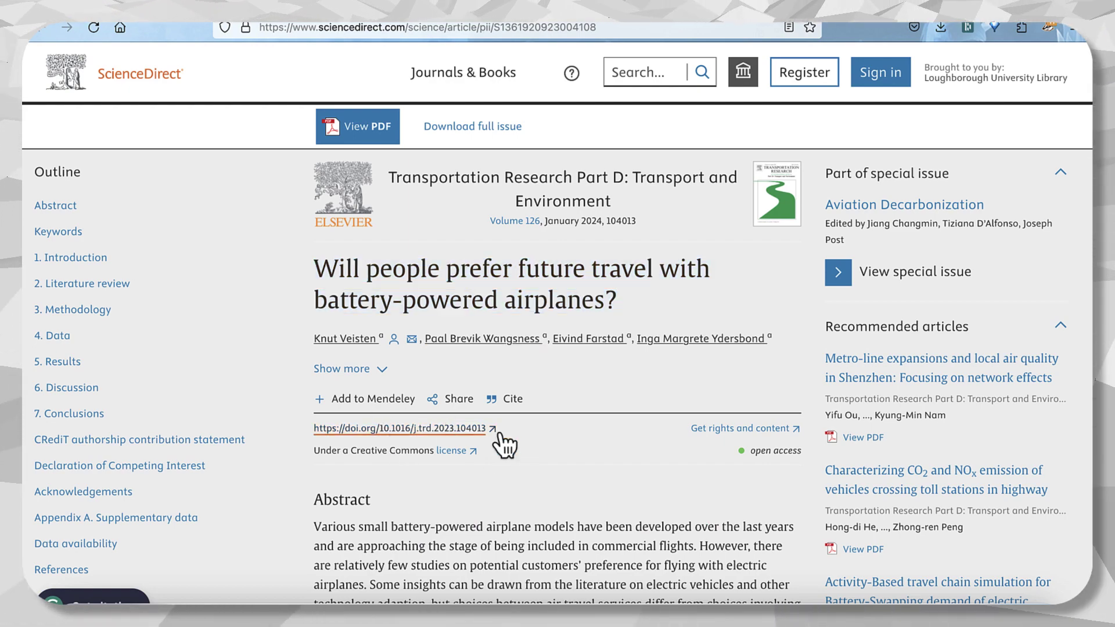
{"action": "left_click_drag", "start_coordinate": [487, 429], "coordinate": [407, 430]}
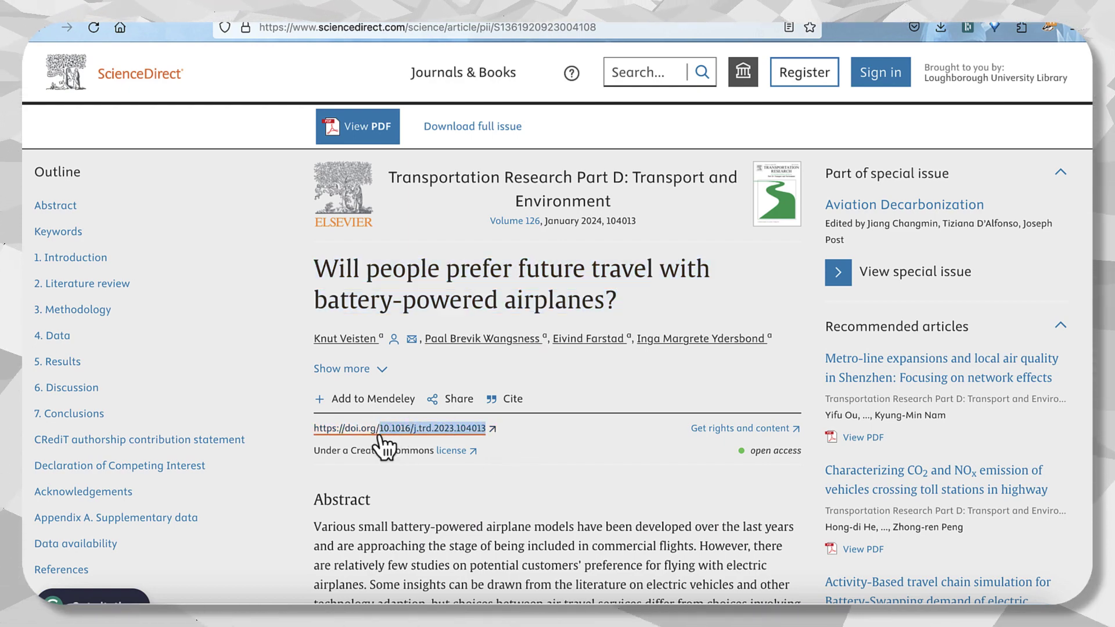
{"action": "key", "text": "ctrl+Left"}
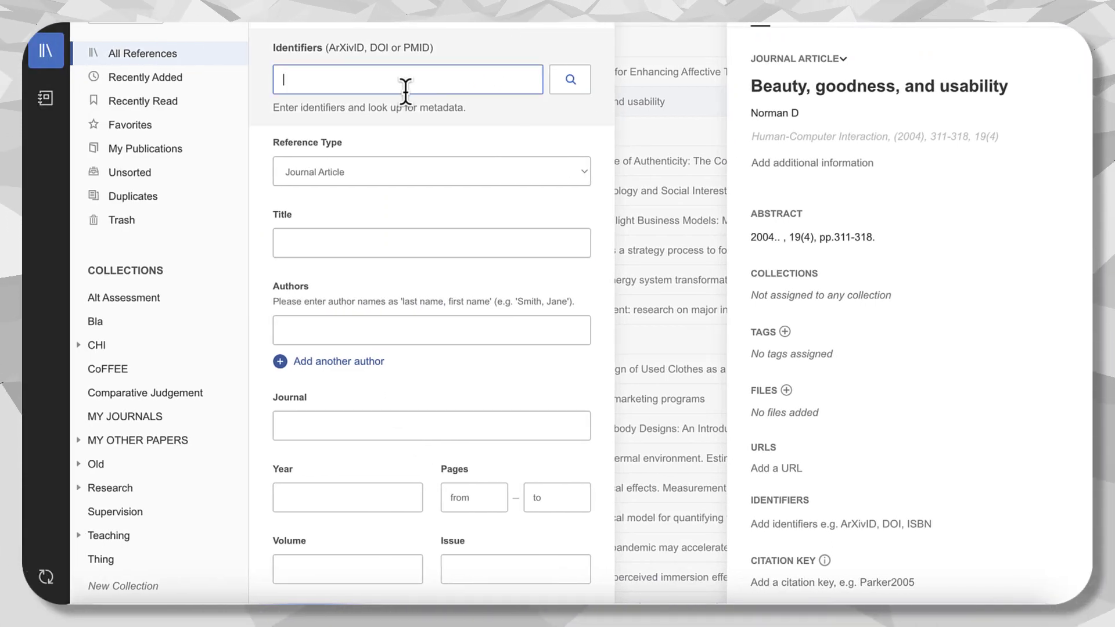
{"action": "left_click", "coordinate": [583, 90]}
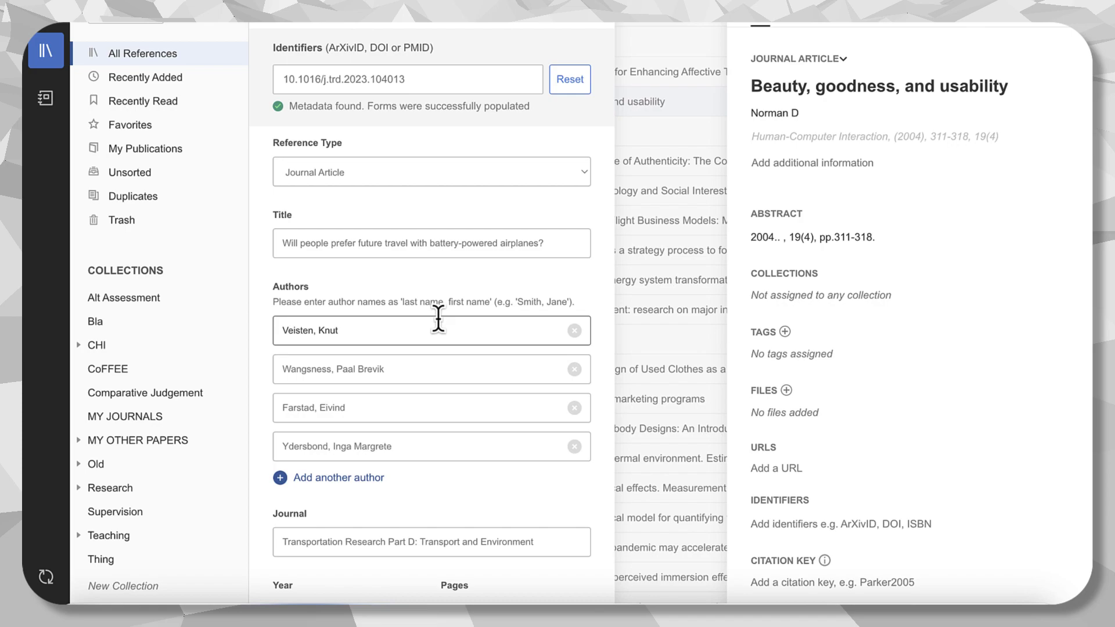
Check the new entry's journal, year, page and volume fields against the ScienceDirect article page
{"action": "scroll", "coordinate": [293, 142], "scroll_direction": "down", "scroll_amount": 6}
{"action": "key", "text": "ctrl+Right"}
{"action": "key", "text": "ctrl+Left"}
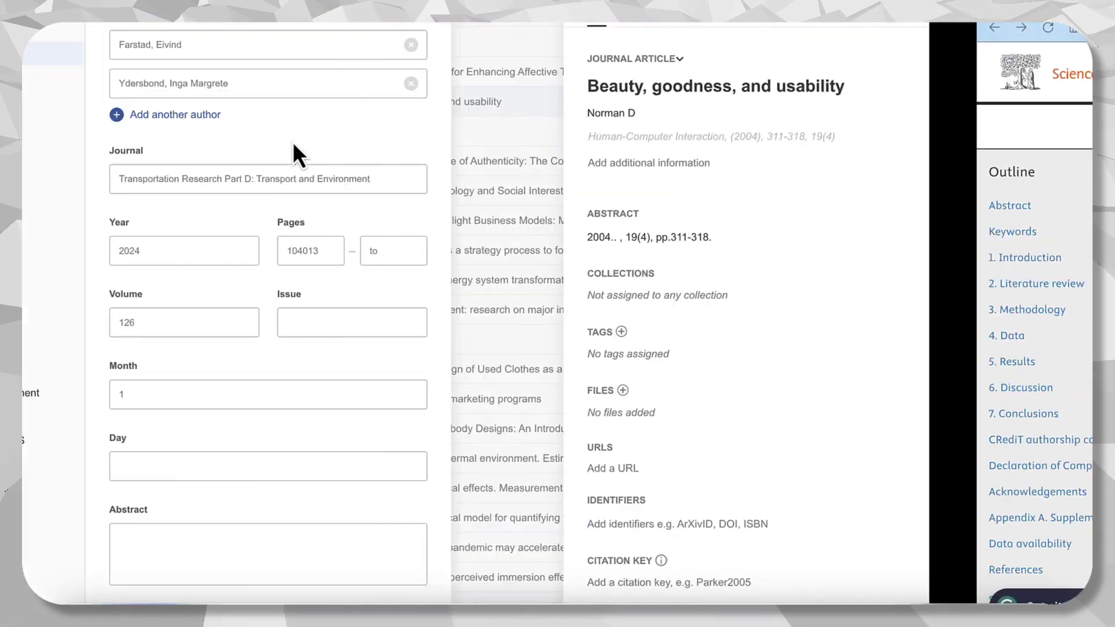
Save the battery-powered airplanes article as a new library entry and close the details of the "Beauty, goodness, and usability" reference
{"action": "key", "text": "ctrl+Up"}
{"action": "key", "text": "ctrl+Up"}
{"action": "left_click", "coordinate": [560, 63]}
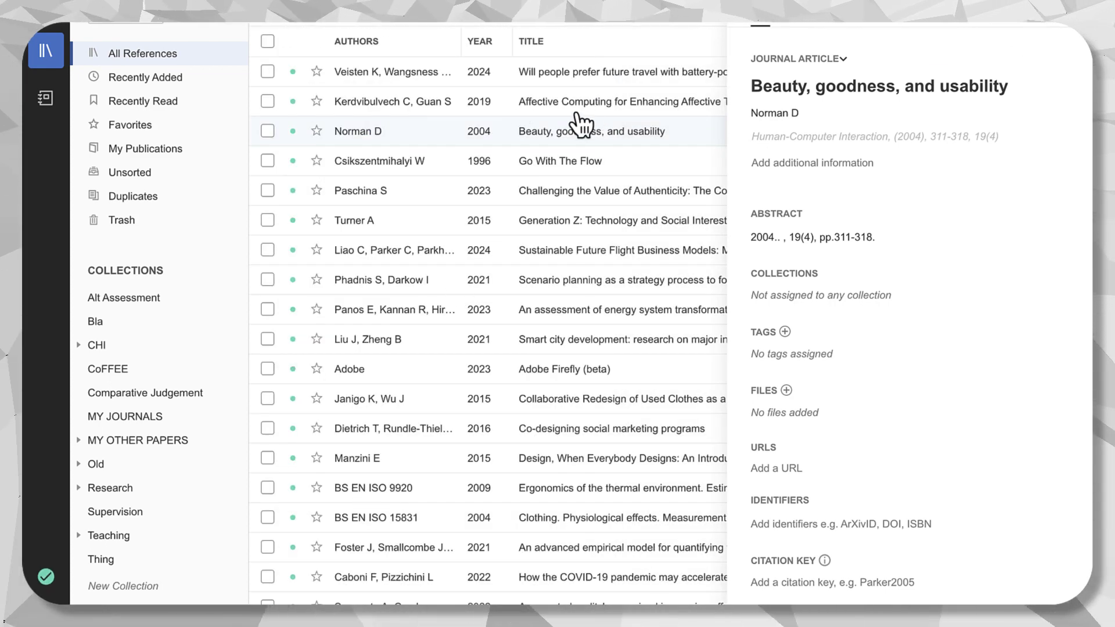
{"action": "left_click", "coordinate": [1061, 23]}
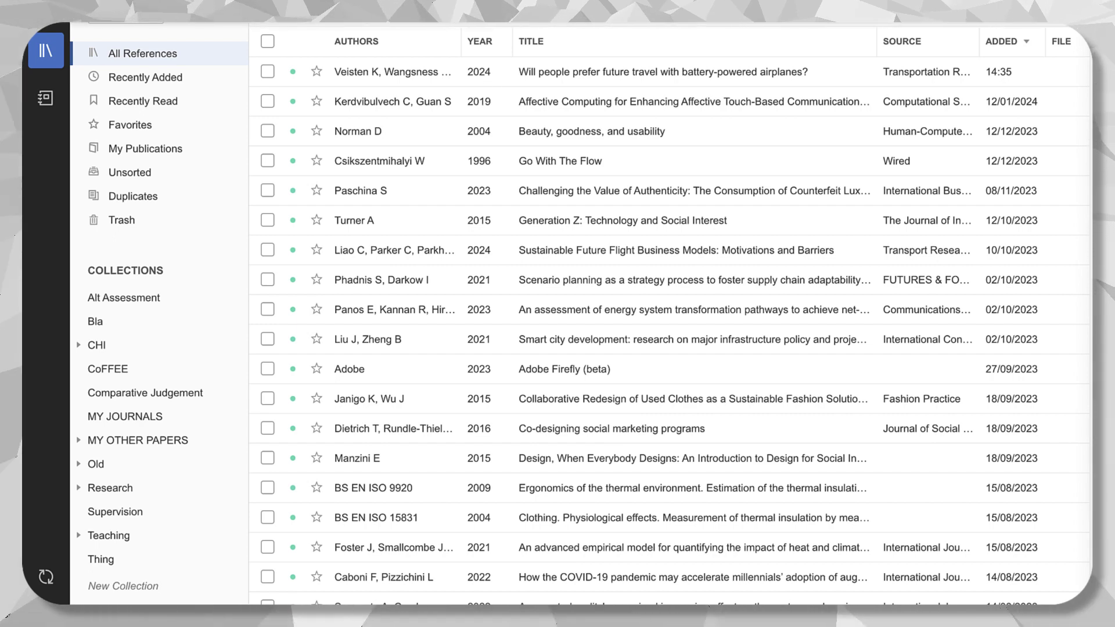
Switch to the Word document and update the Mendeley Cite references from the library
{"action": "left_click", "coordinate": [304, 72]}
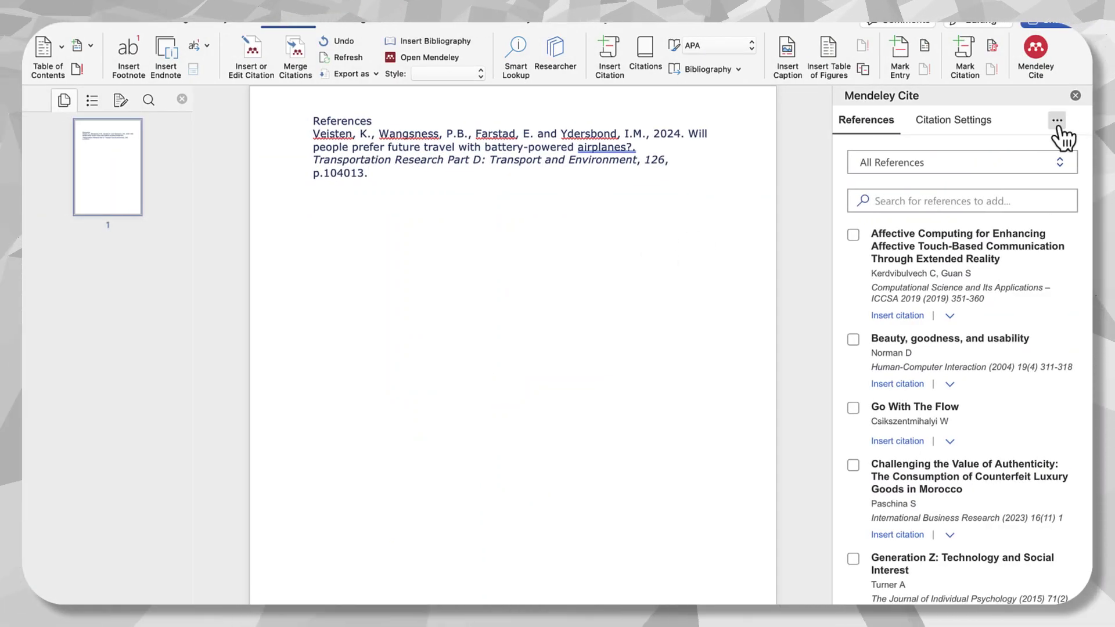
{"action": "left_click", "coordinate": [1057, 121]}
{"action": "left_click", "coordinate": [976, 271]}
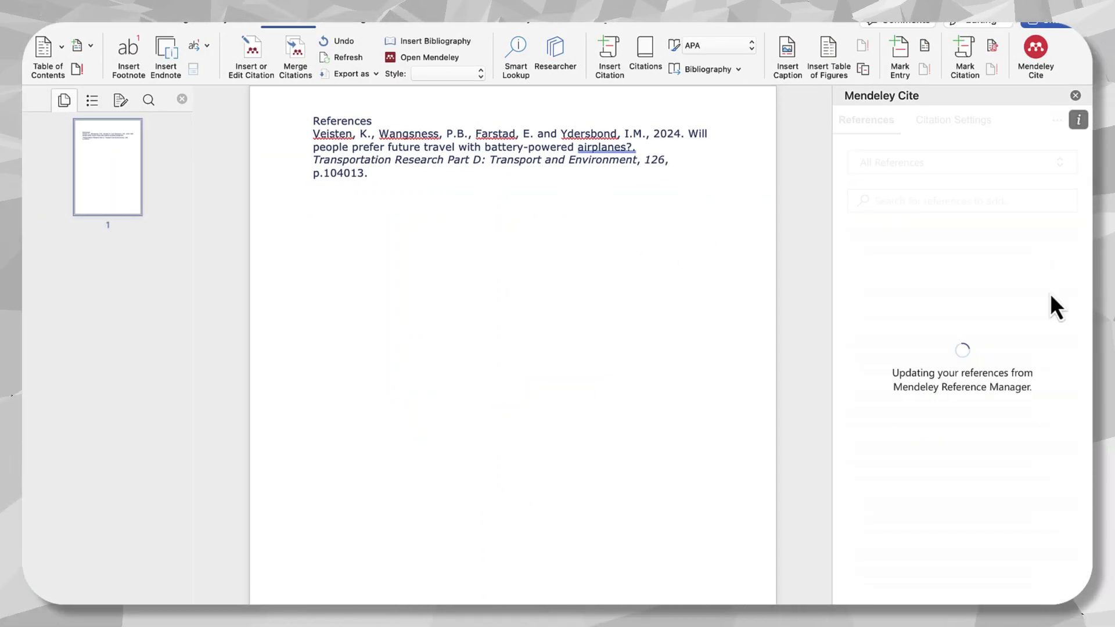
Delete the handwritten reference under the References heading and add two blank lines above the heading
{"action": "left_click_drag", "start_coordinate": [416, 199], "coordinate": [311, 134]}
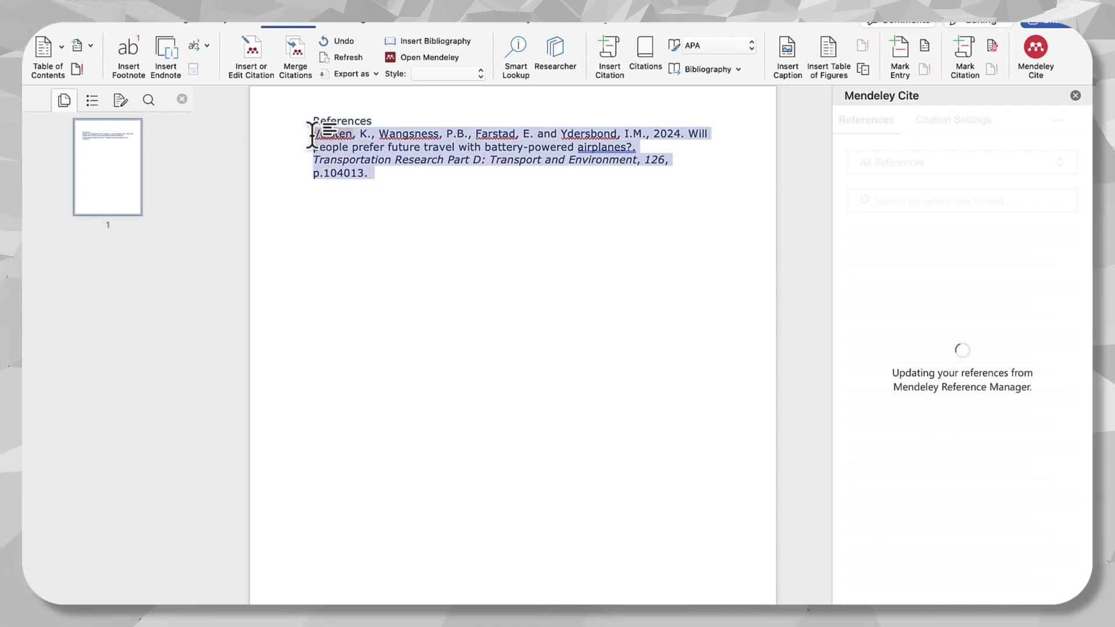
{"action": "key", "text": "BackSpace"}
{"action": "left_click", "coordinate": [356, 101]}
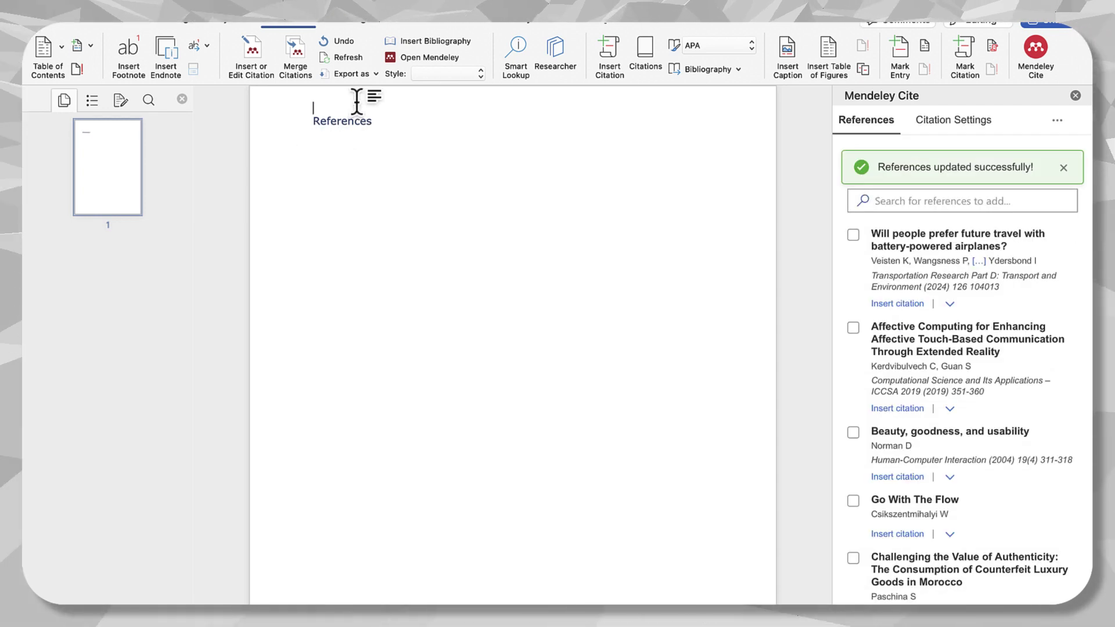
{"action": "key", "text": "Return"}
{"action": "key", "text": "Return"}
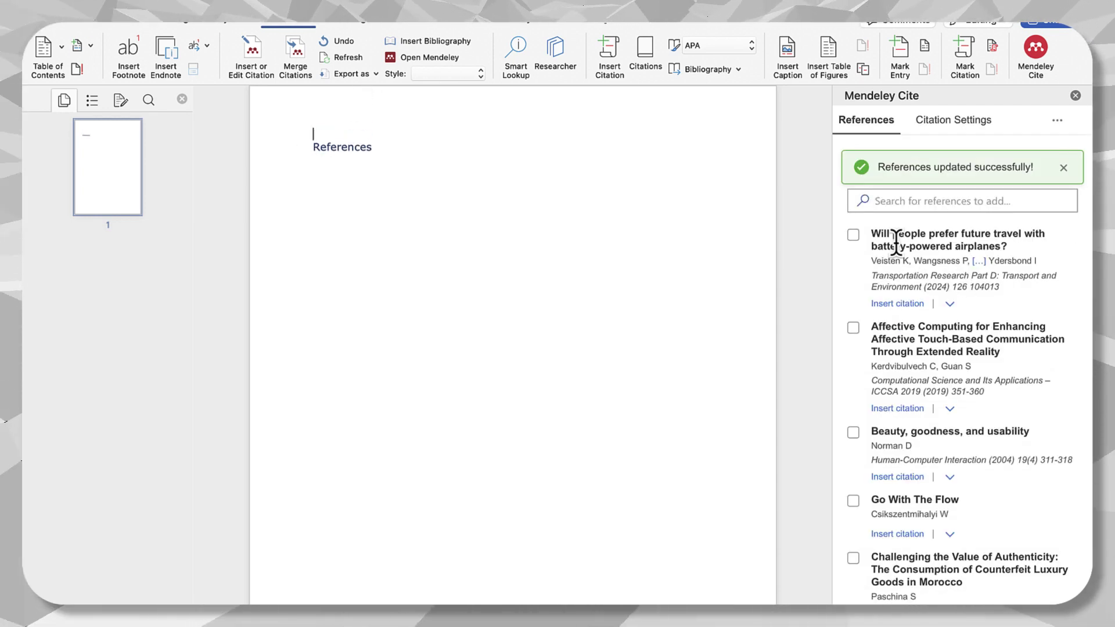
Select "Will people prefer future travel with battery-powered airplanes?" for citing and check its article page in Firefox before returning to Word
{"action": "left_click", "coordinate": [853, 235]}
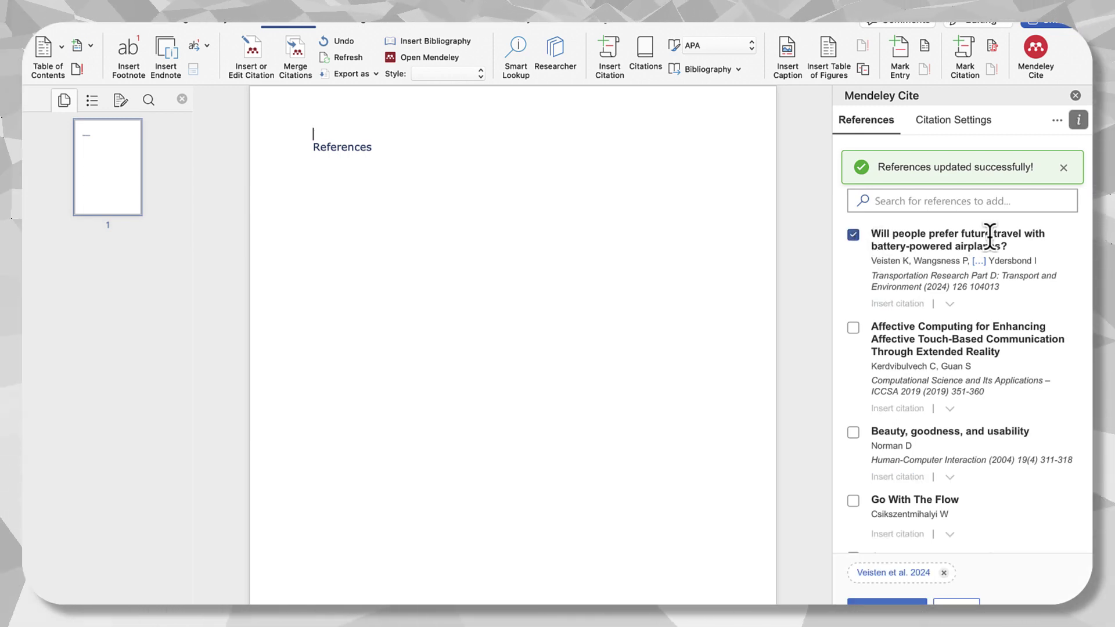
{"action": "key", "text": "ctrl+Up"}
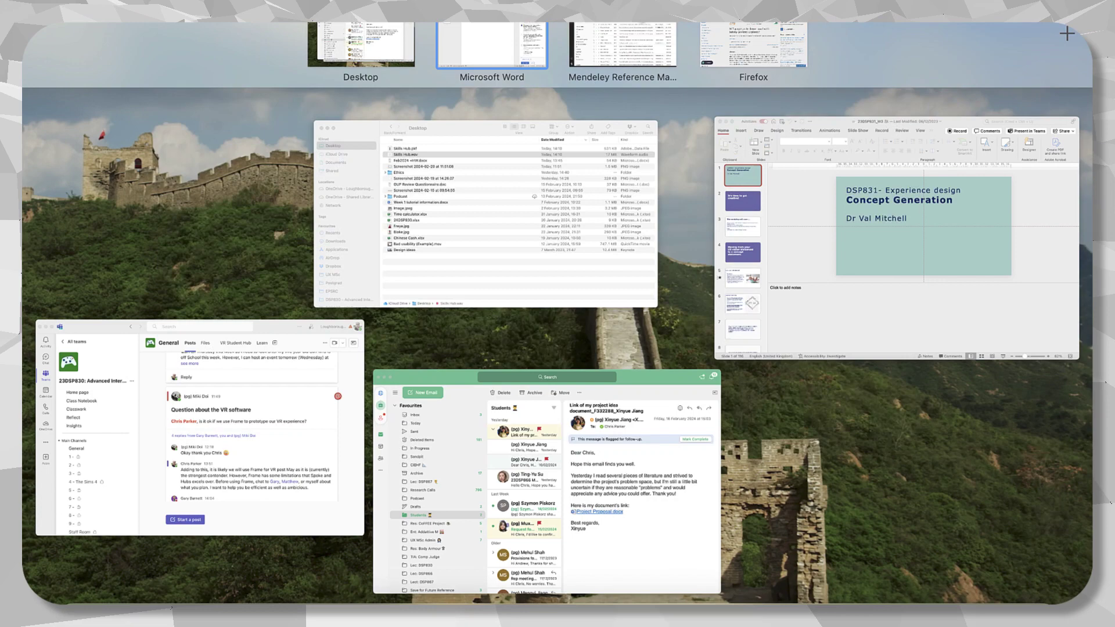
{"action": "left_click", "coordinate": [755, 50]}
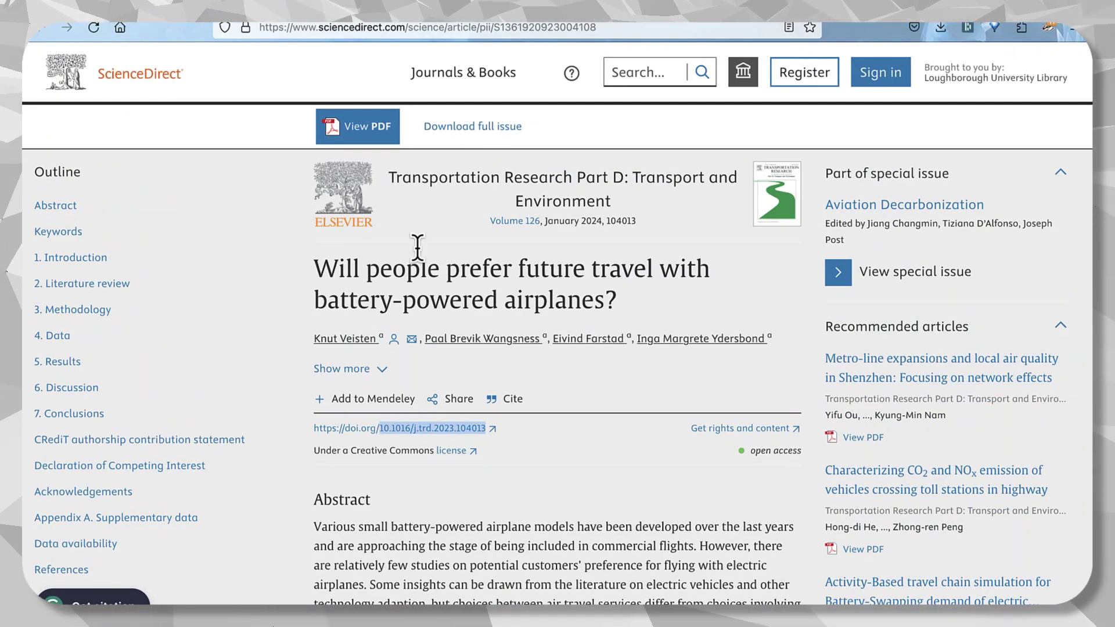
{"action": "key", "text": "ctrl+Up"}
{"action": "left_click", "coordinate": [493, 49]}
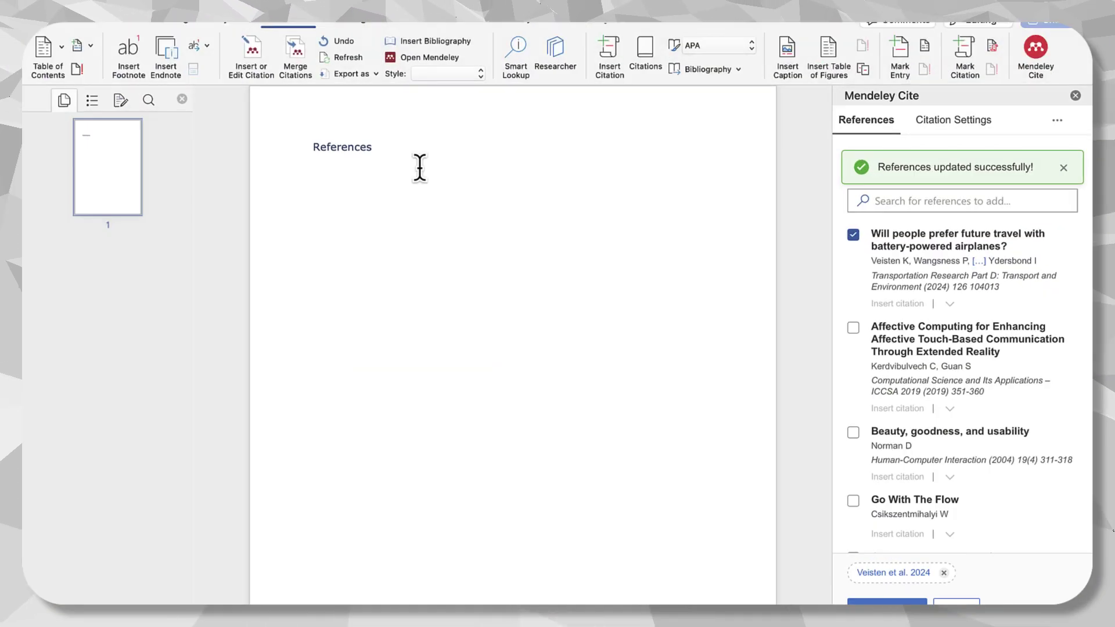
Write "Yes people will use batteries" above the References heading and close the page thumbnail pane
{"action": "left_click", "coordinate": [372, 108]}
{"action": "type", "text": "YEs"}
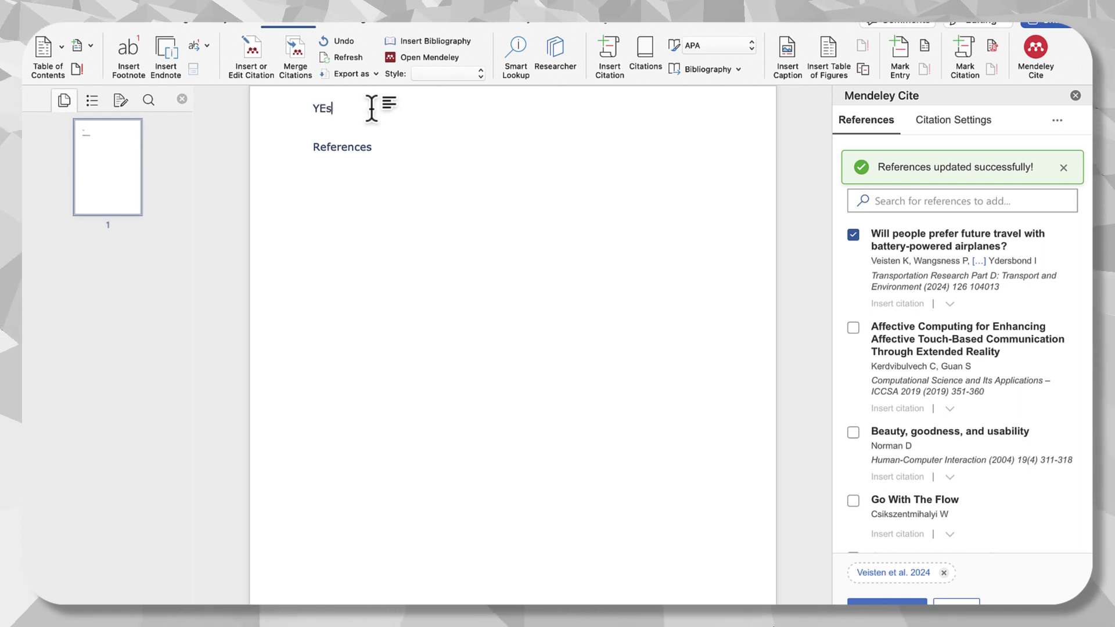
{"action": "key", "text": "BackSpace"}
{"action": "key", "text": "BackSpace"}
{"action": "type", "text": "es people w"}
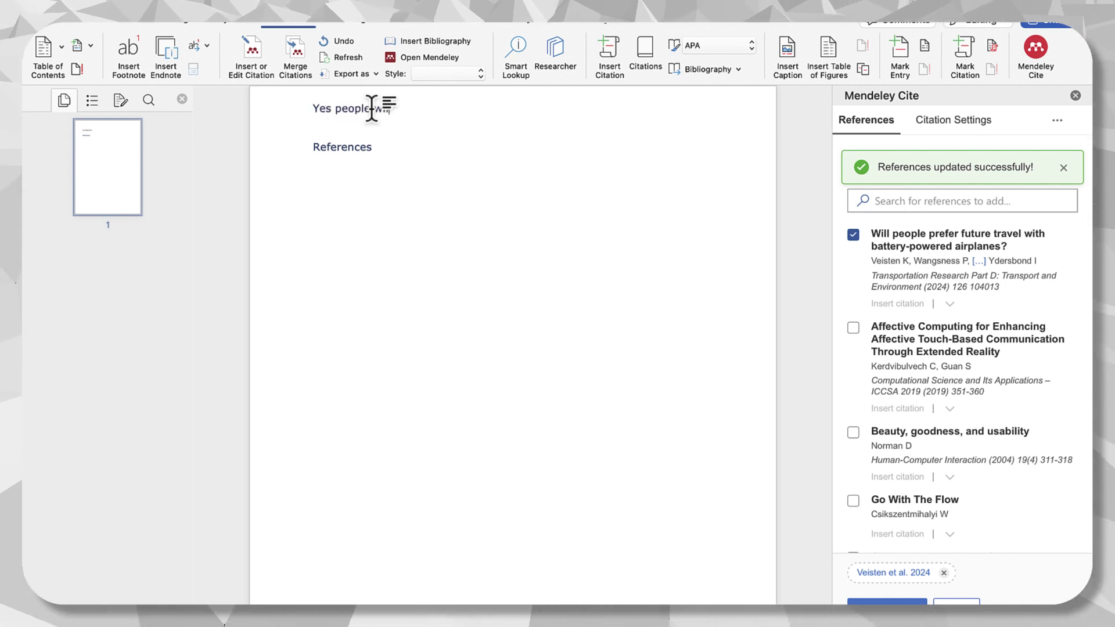
{"action": "type", "text": "ill"}
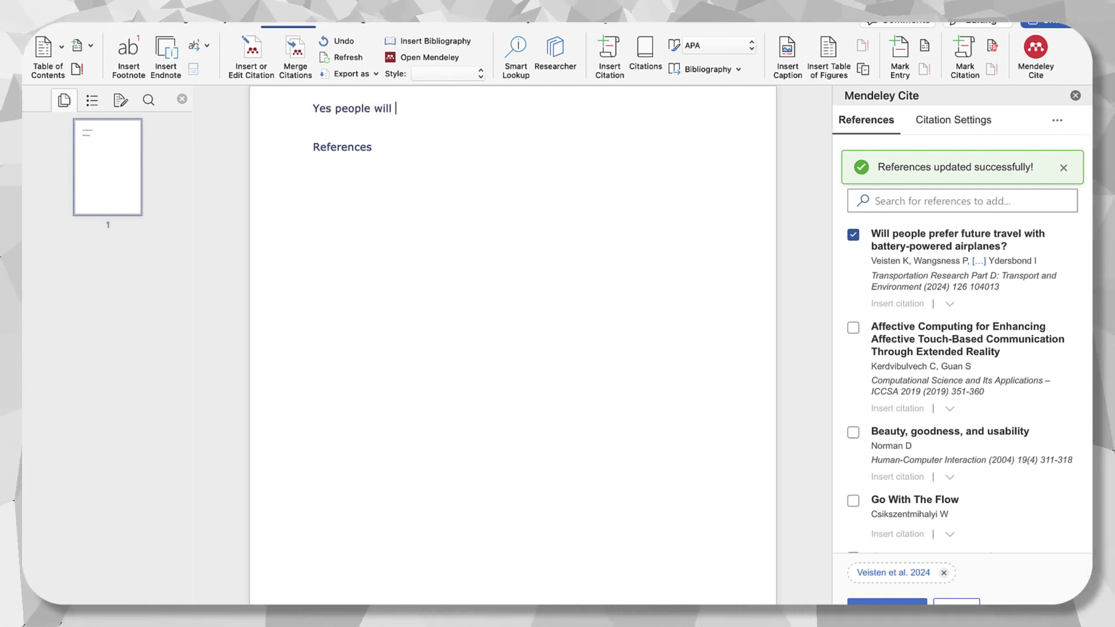
{"action": "scroll", "coordinate": [513, 349], "scroll_direction": "up", "scroll_amount": 3}
{"action": "left_click", "coordinate": [182, 99]}
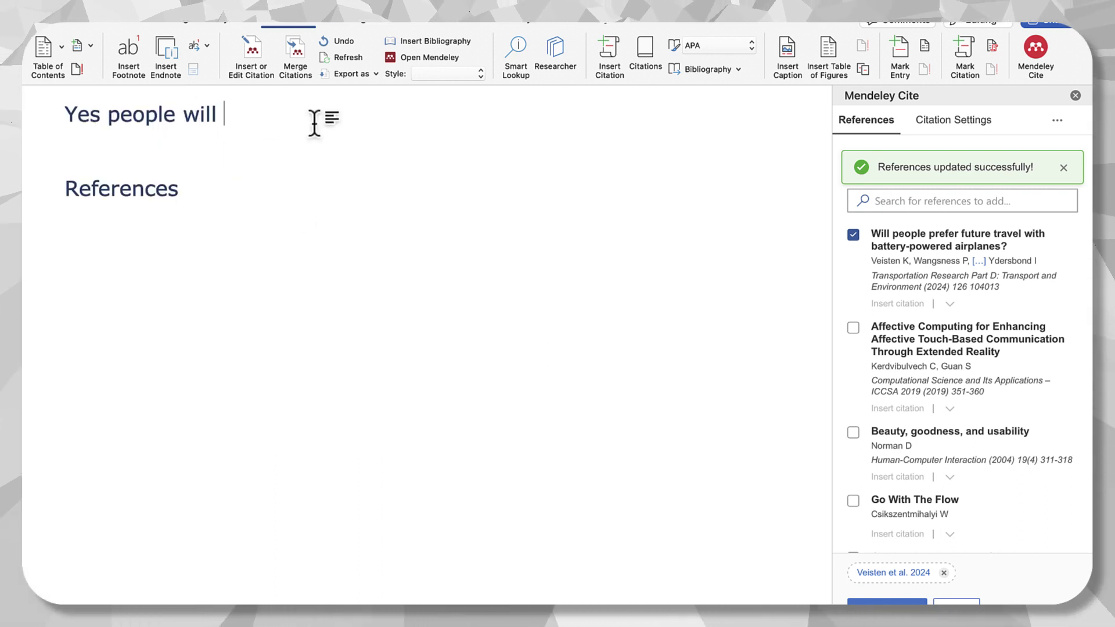
{"action": "type", "text": "use batteries"}
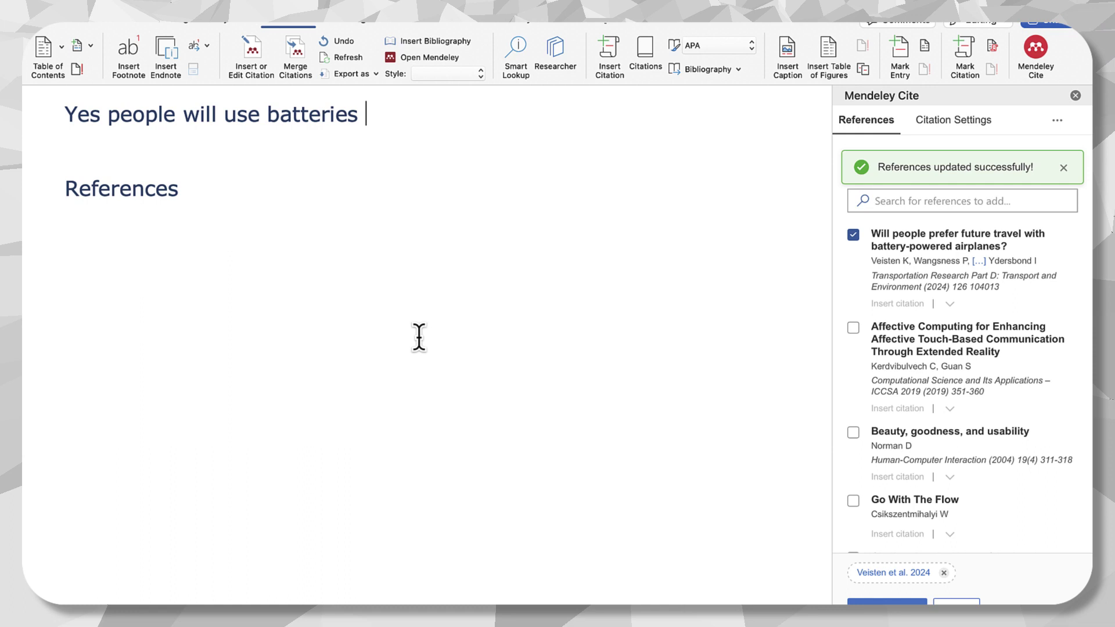
Insert the selected 2024 article's citation after "batteries" and end the sentence with a full stop
{"action": "right_click", "coordinate": [320, 117]}
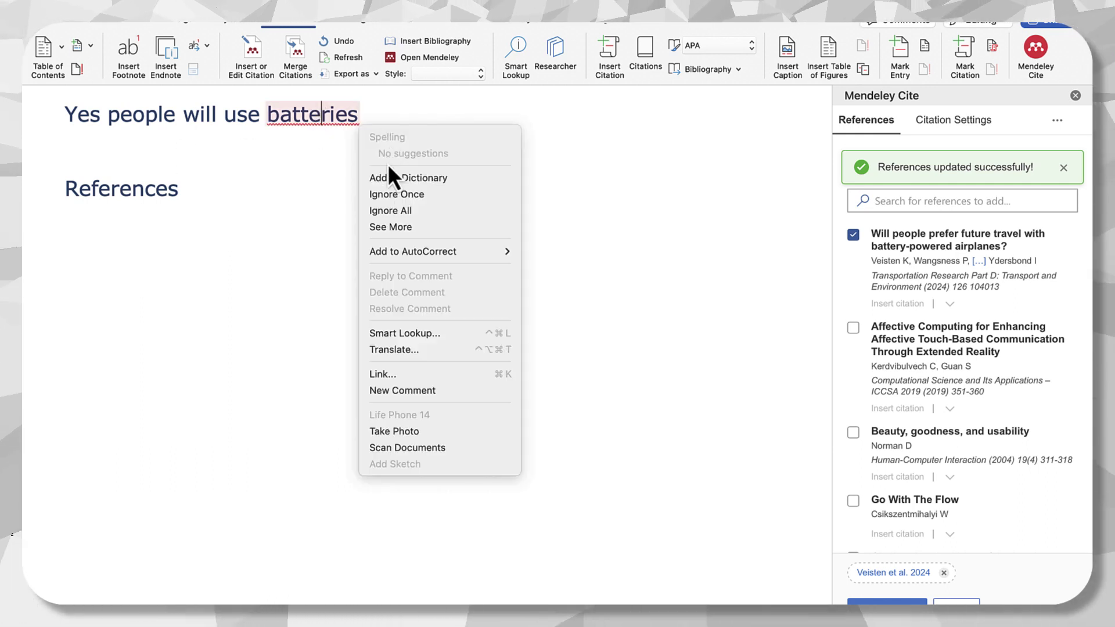
{"action": "left_click", "coordinate": [315, 121]}
{"action": "left_click", "coordinate": [379, 121]}
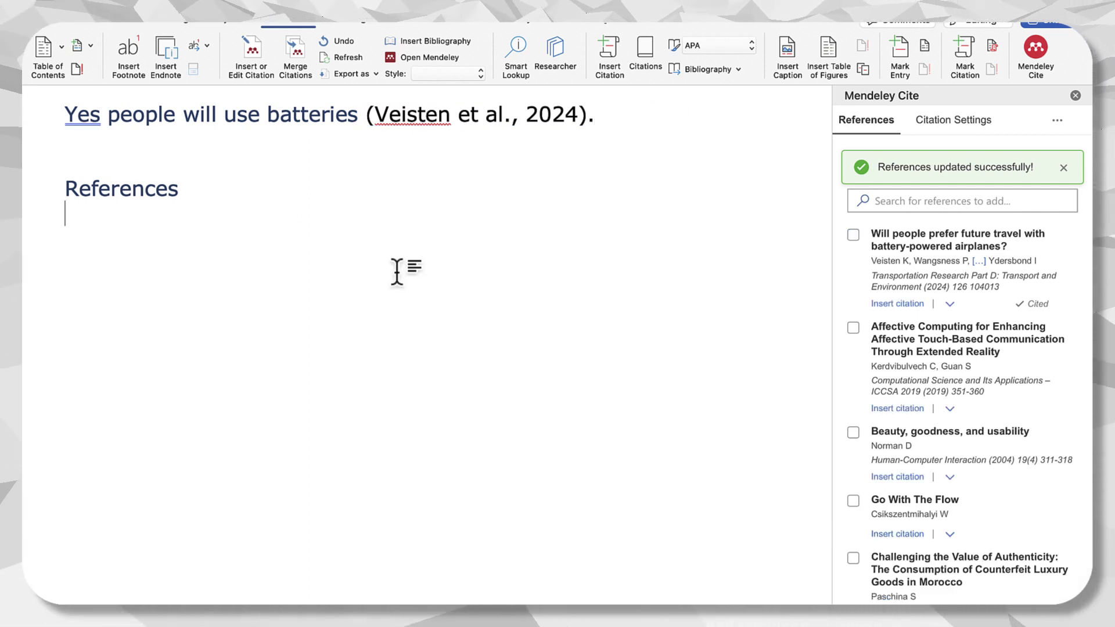
Insert a Mendeley bibliography under the References heading and dismiss the update notification
{"action": "left_click", "coordinate": [1057, 121]}
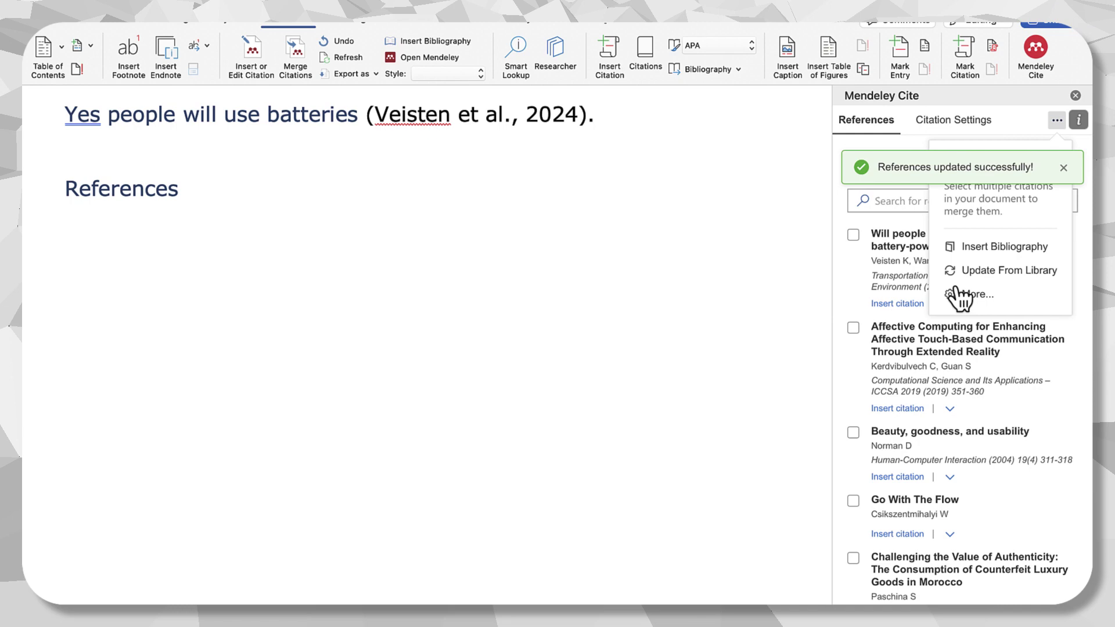
{"action": "left_click", "coordinate": [1019, 235]}
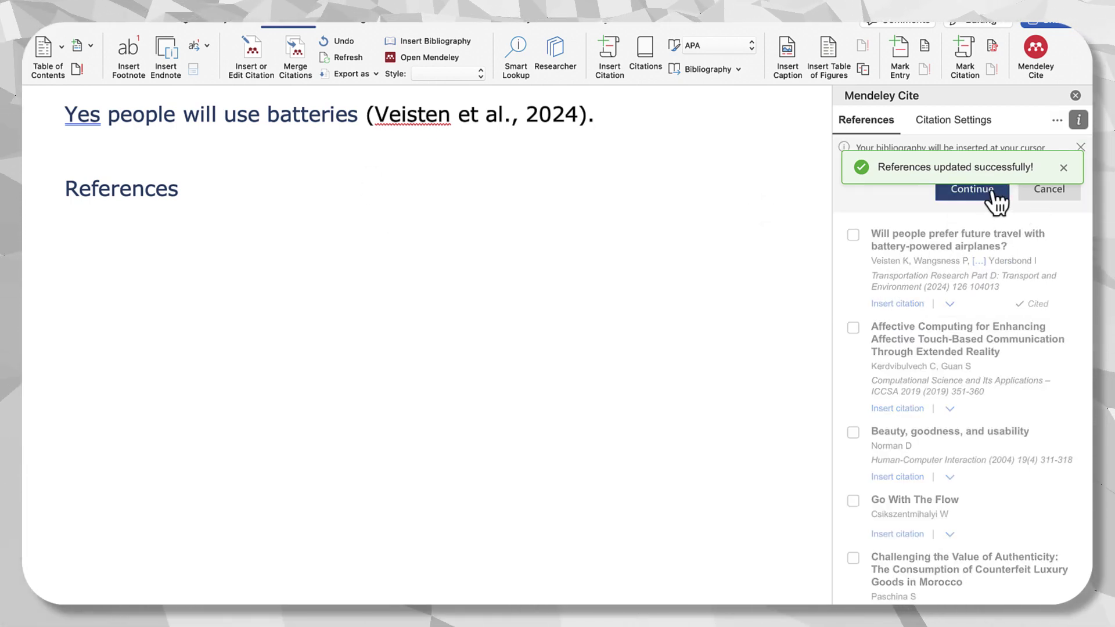
{"action": "scroll", "coordinate": [660, 284], "scroll_direction": "up", "scroll_amount": 3}
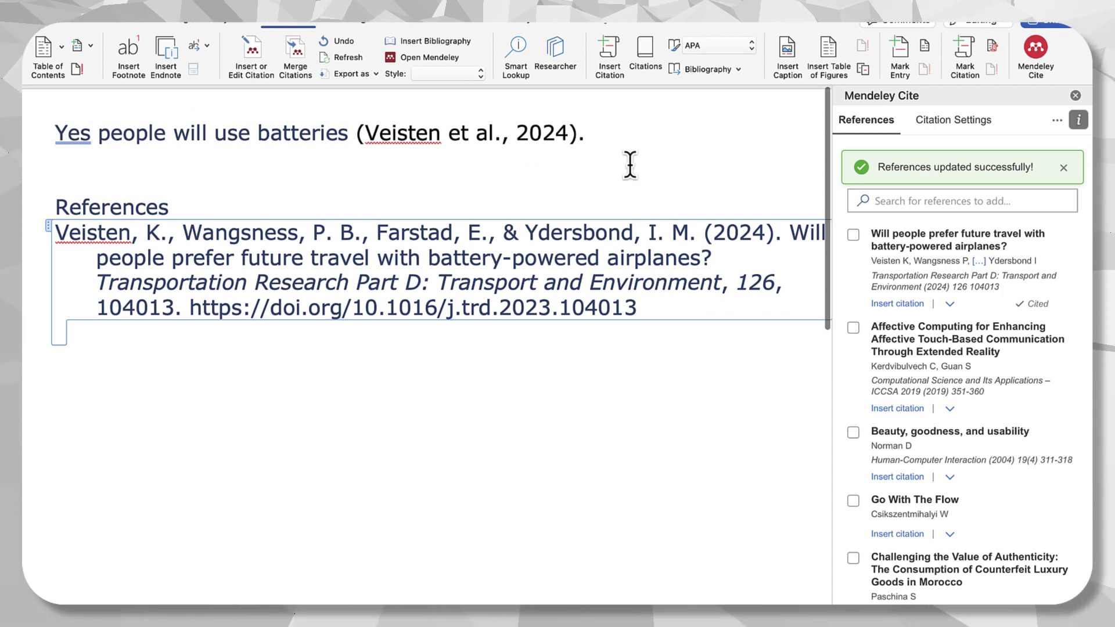
{"action": "left_click", "coordinate": [1063, 167]}
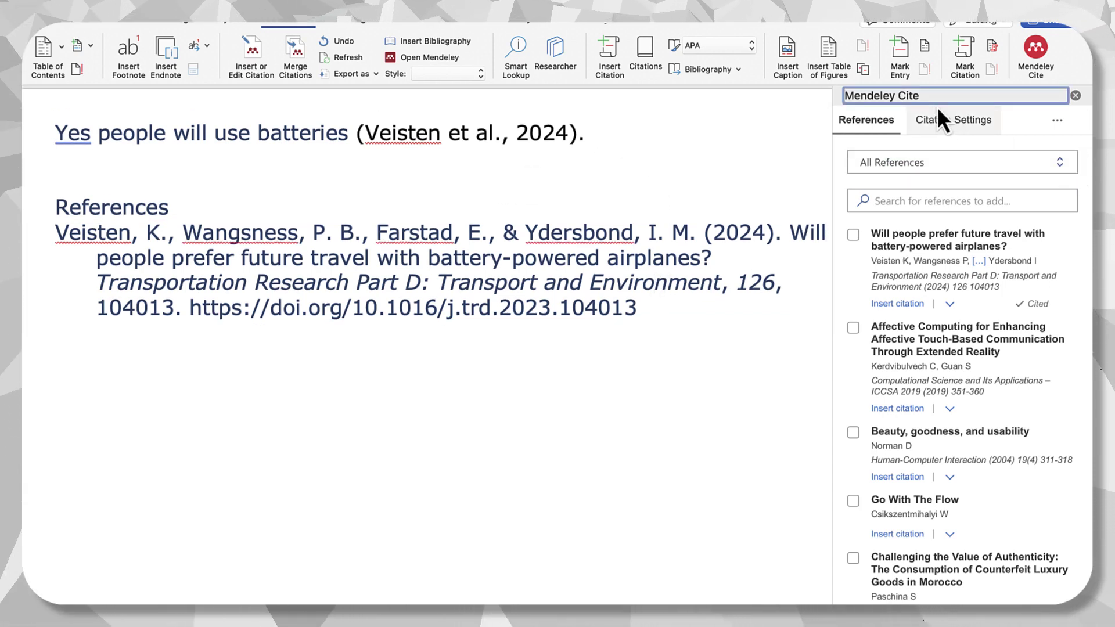
Change the document's citation style to Elsevier - Harvard 2
{"action": "left_click", "coordinate": [939, 113]}
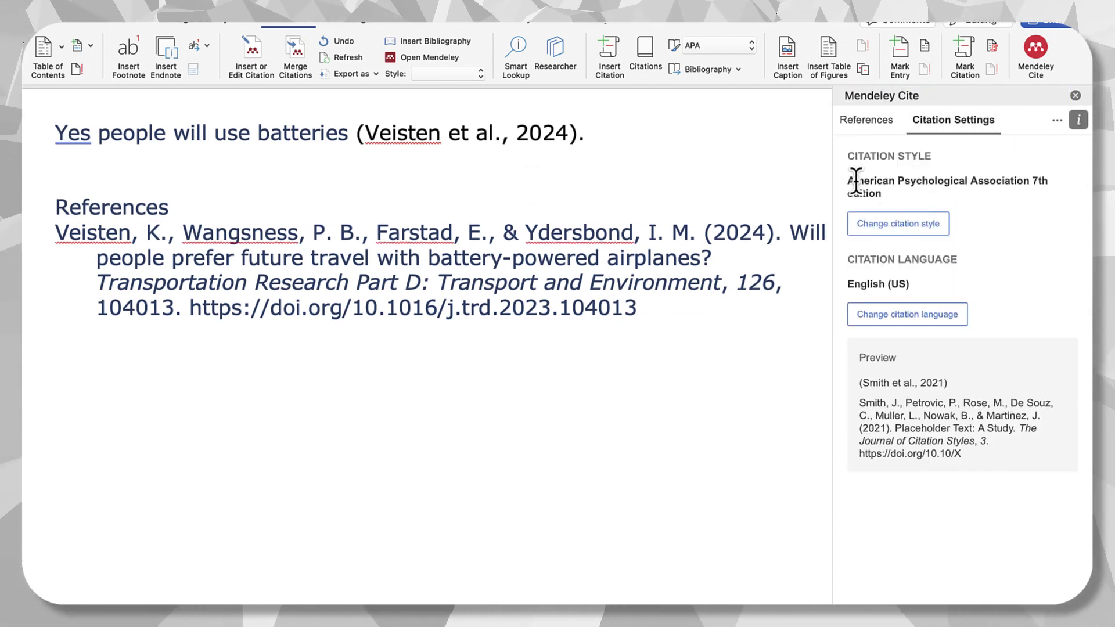
{"action": "left_click", "coordinate": [909, 226]}
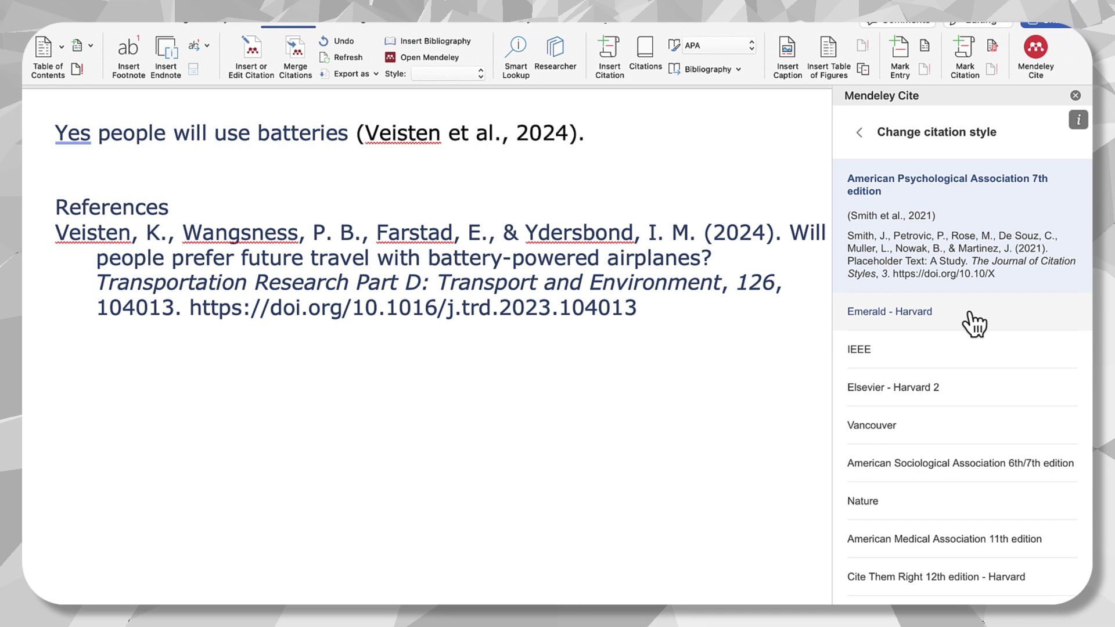
{"action": "left_click", "coordinate": [950, 391]}
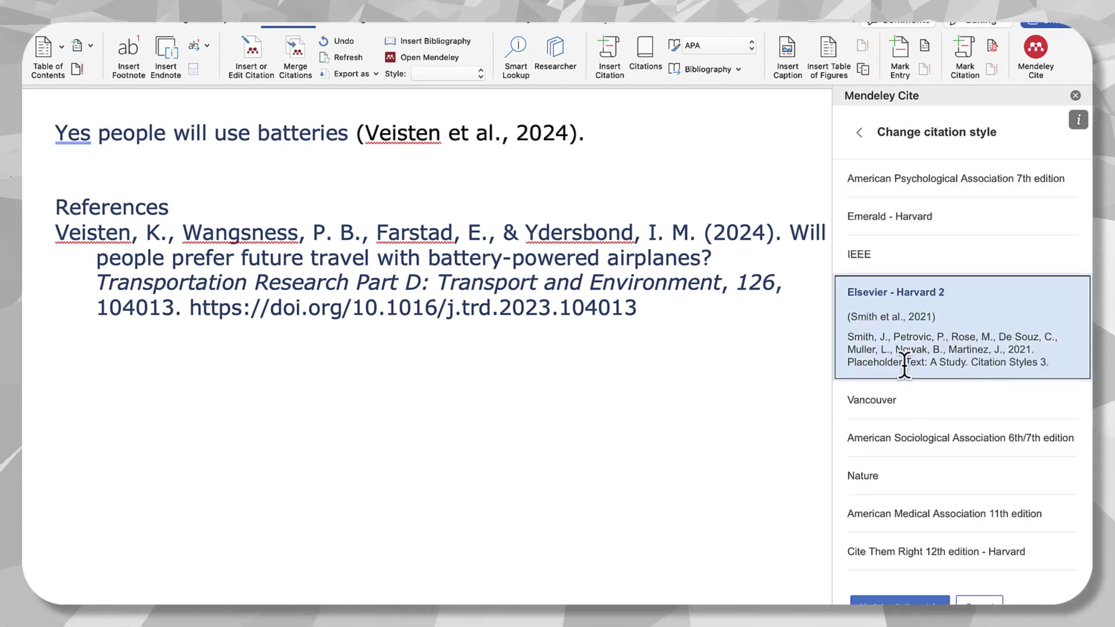
{"action": "left_click", "coordinate": [899, 600]}
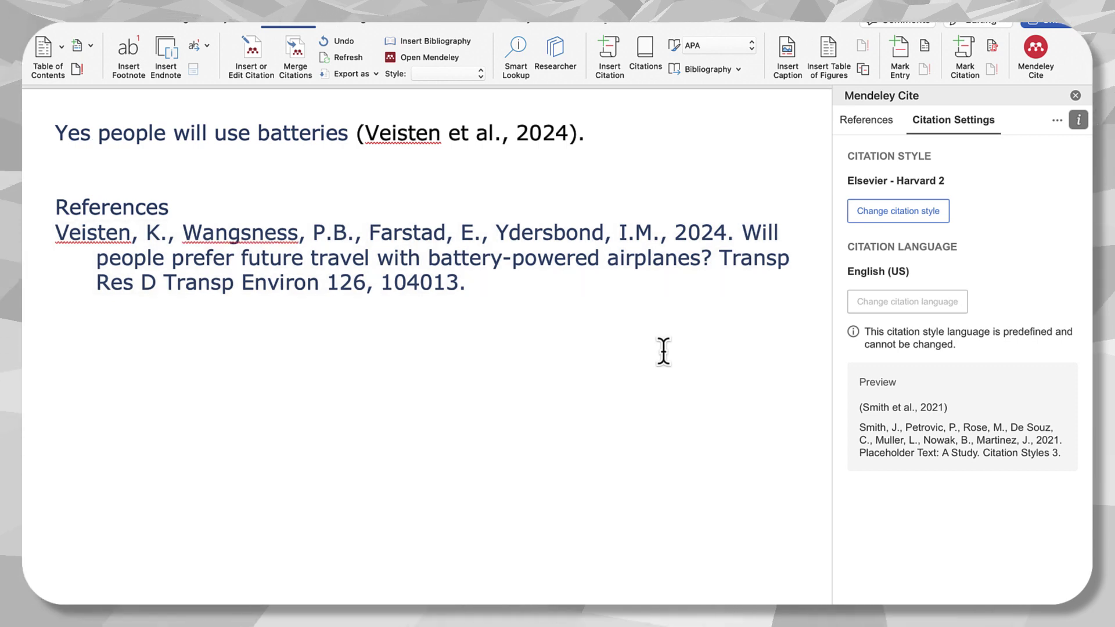
Change the document's citation style to Emerald - Harvard
{"action": "left_click", "coordinate": [906, 211]}
{"action": "left_click", "coordinate": [936, 218]}
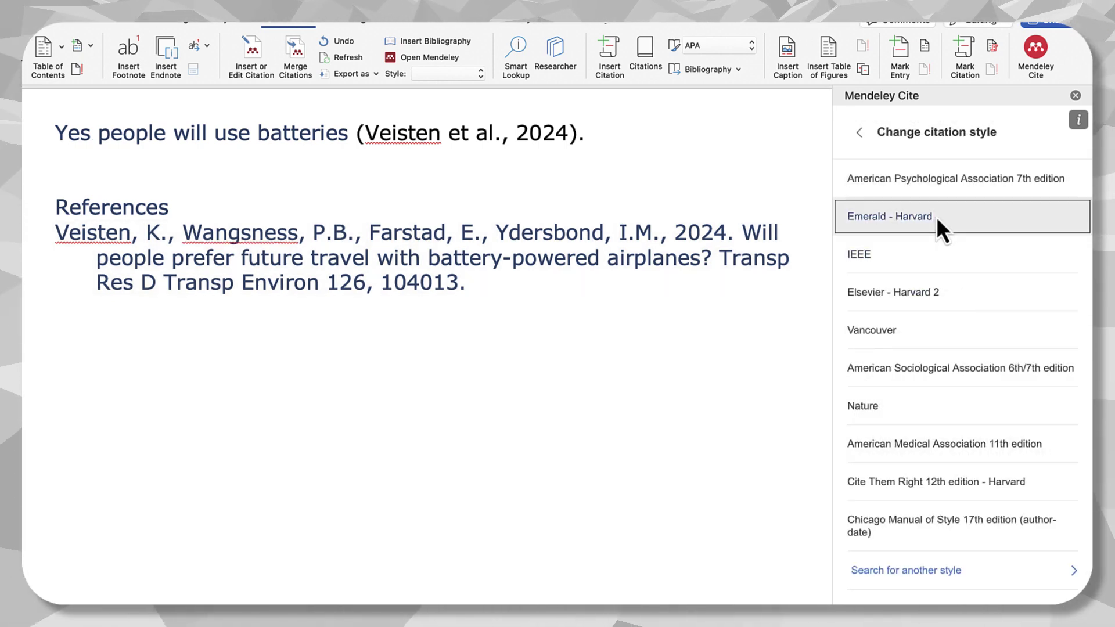
{"action": "left_click", "coordinate": [900, 600]}
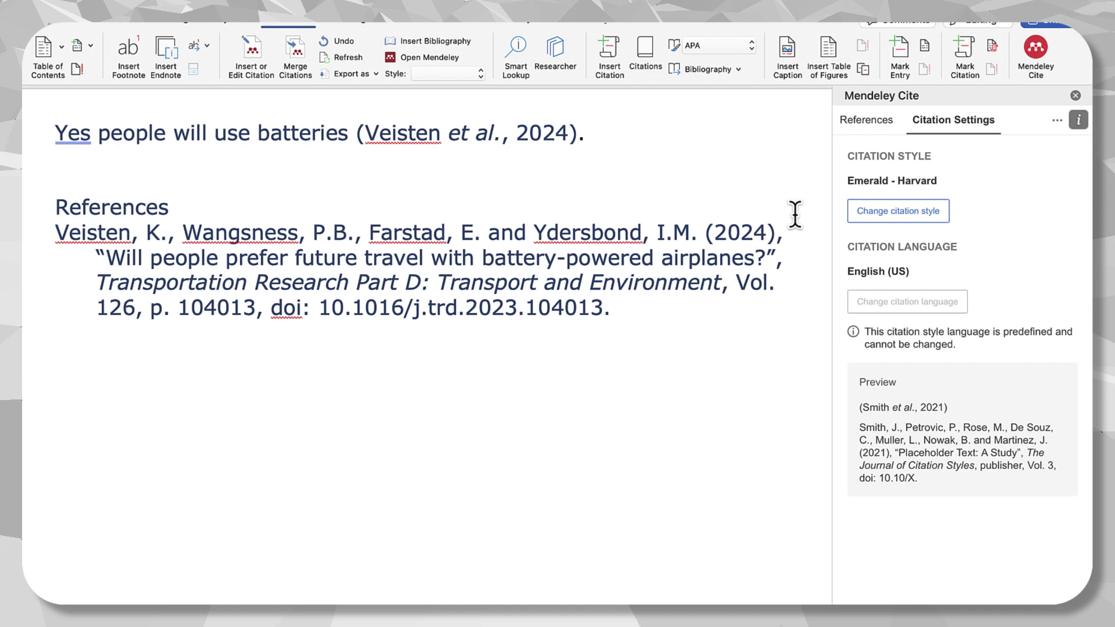
Apply the IEEE citation style to the document's citation and bibliography
{"action": "left_click", "coordinate": [914, 215]}
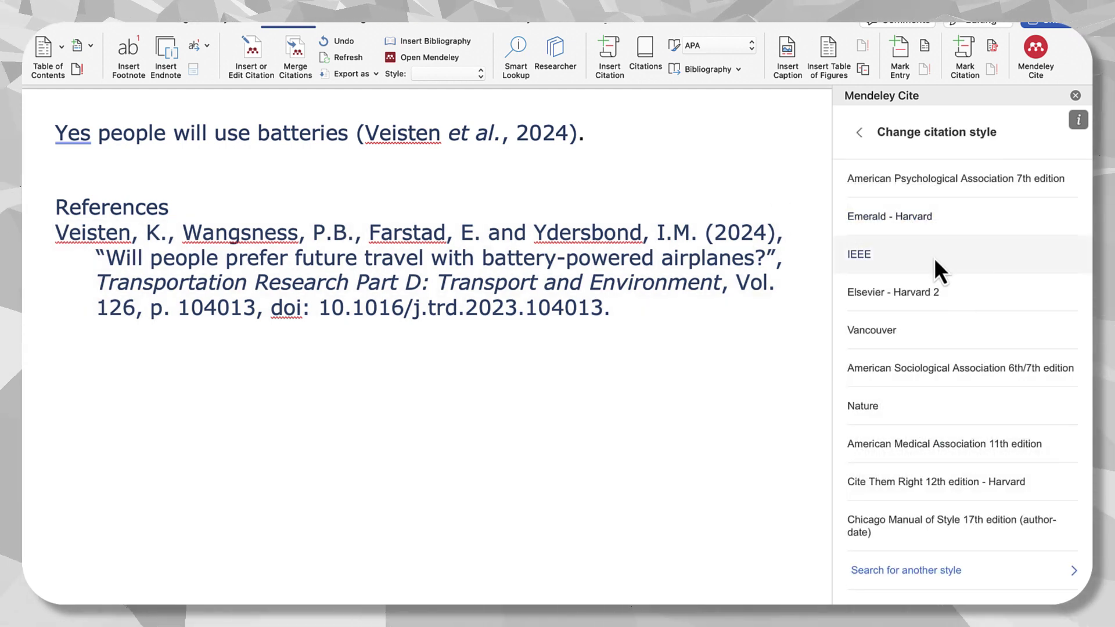
{"action": "left_click", "coordinate": [933, 258]}
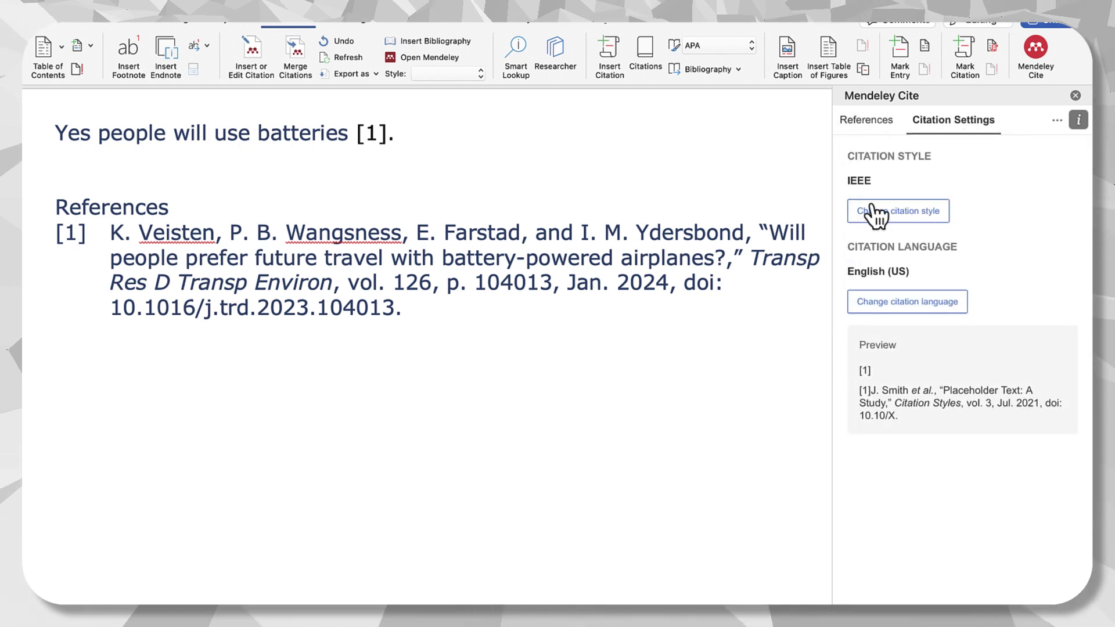
Switch the citation and bibliography back to the Emerald - Harvard style
{"action": "left_click", "coordinate": [876, 216]}
{"action": "left_click", "coordinate": [883, 215]}
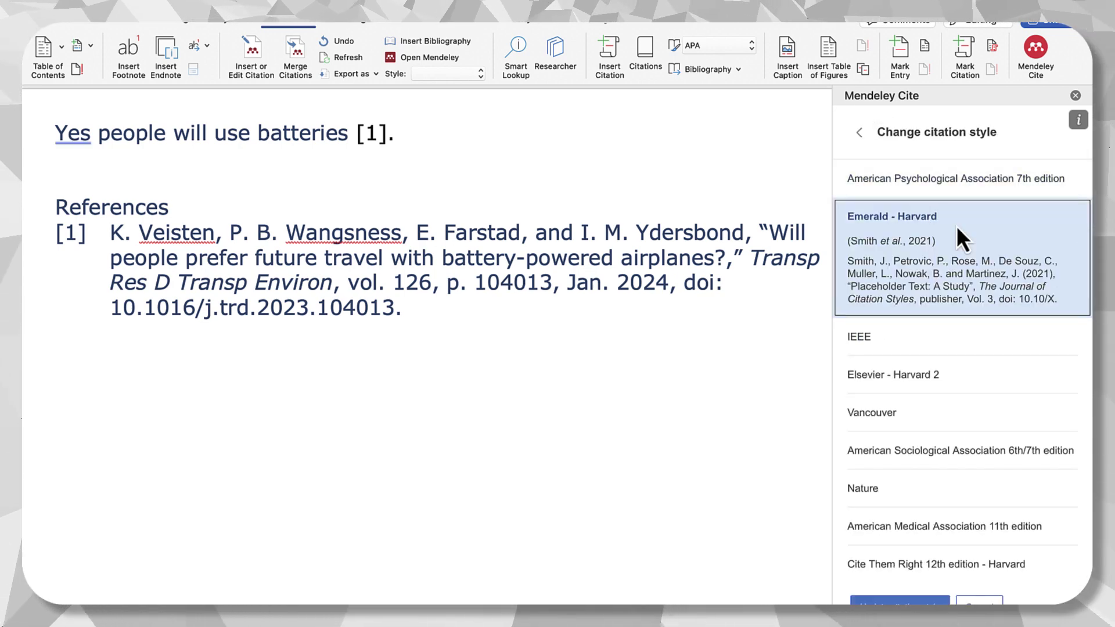
{"action": "left_click", "coordinate": [914, 597]}
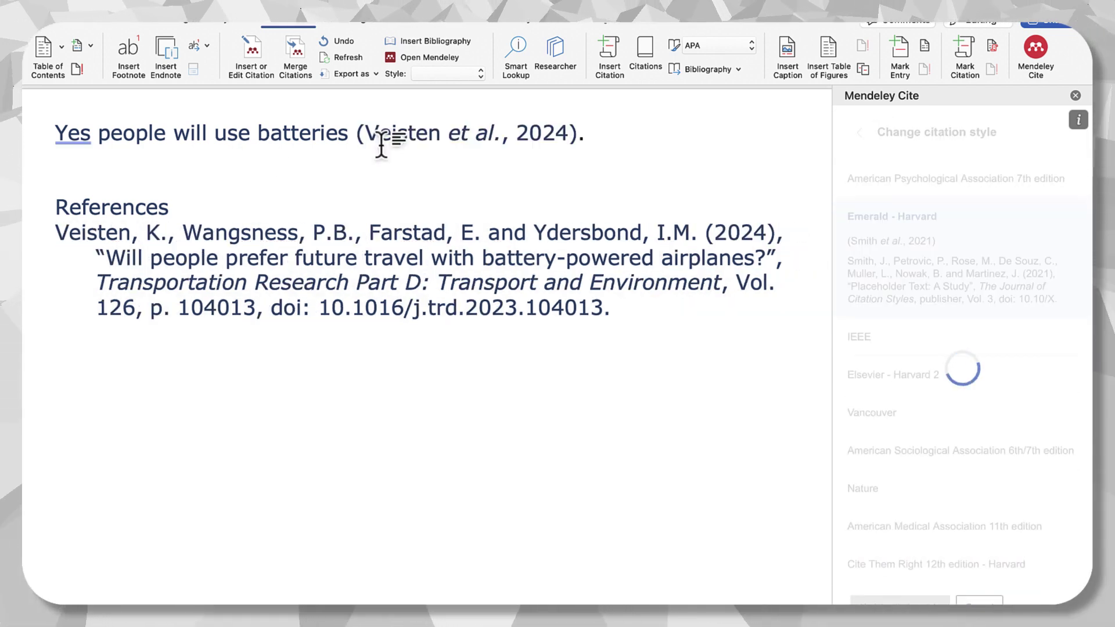
Add the text "Blab la" after the first sentence and cite "Beauty, goodness, and usability" there
{"action": "key", "text": "Return"}
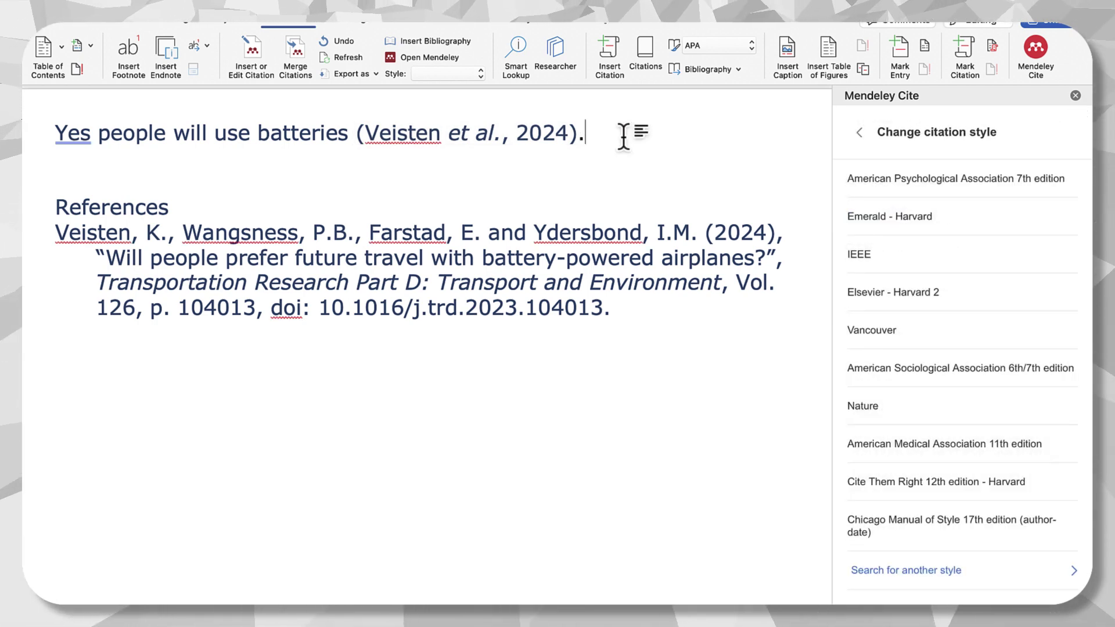
{"action": "type", "text": "Blae"}
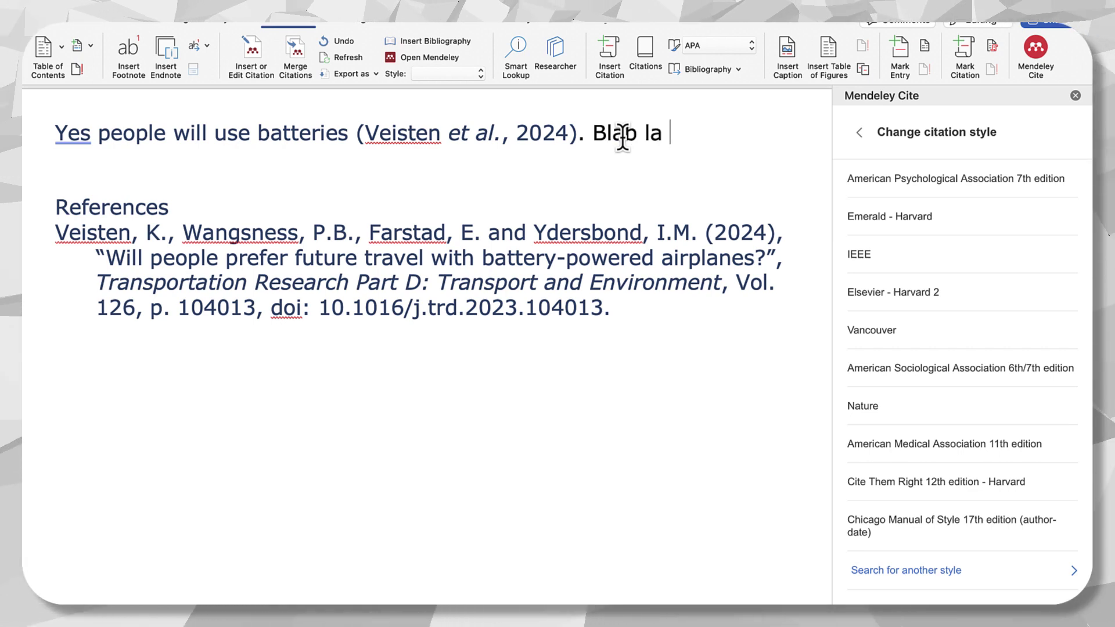
{"action": "left_click", "coordinate": [859, 132]}
{"action": "left_click", "coordinate": [866, 119]}
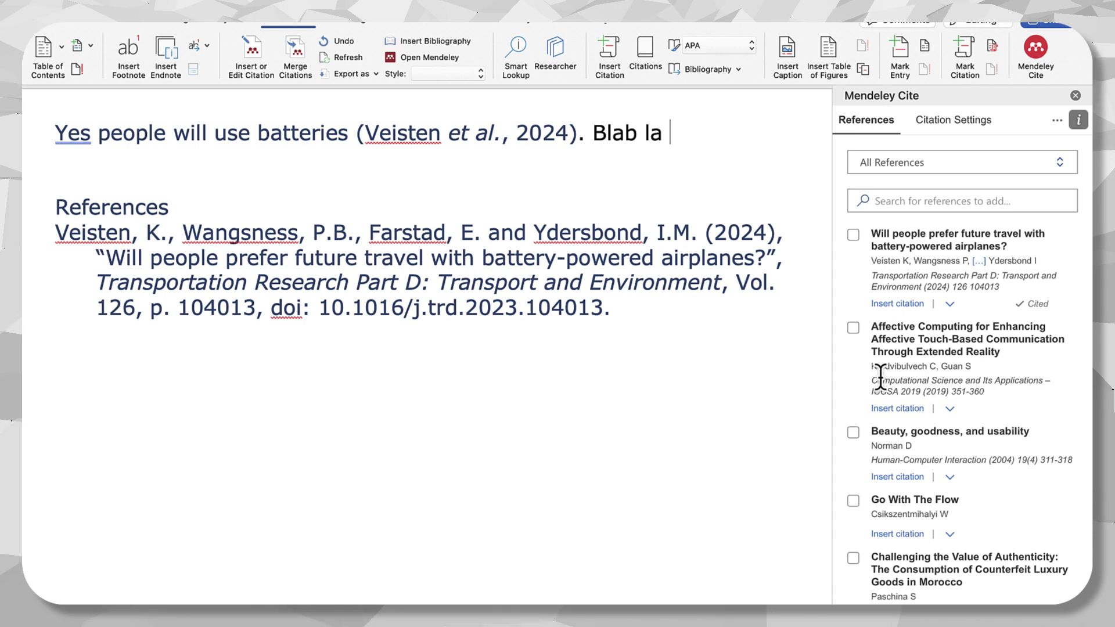
{"action": "left_click", "coordinate": [854, 434]}
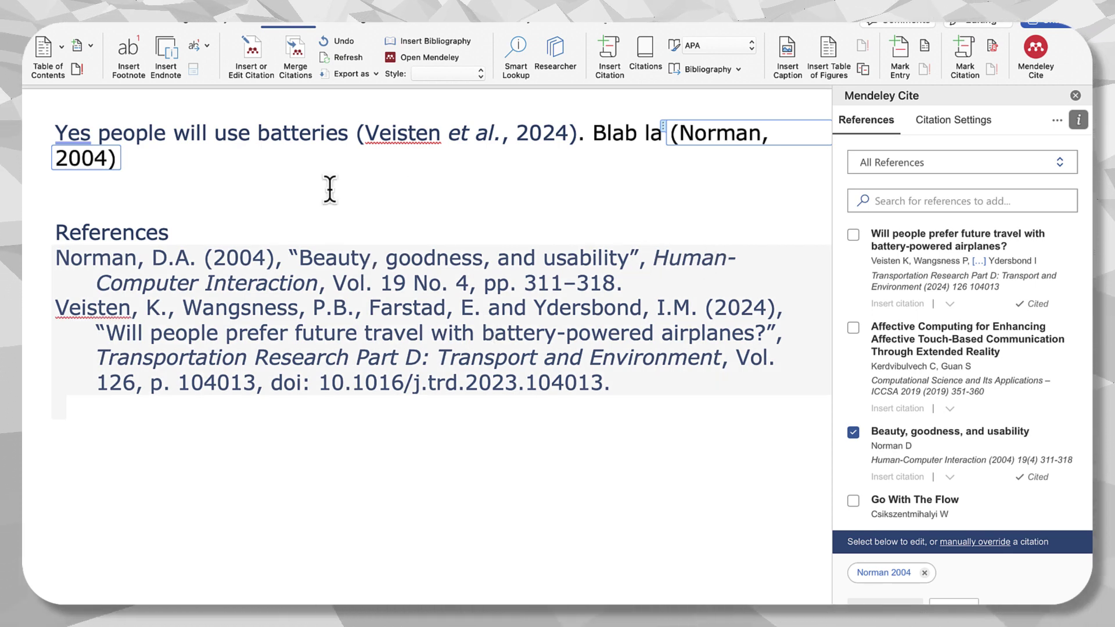
Make the References heading bold and delete the "Blab la" text together with its citation
{"action": "left_click_drag", "start_coordinate": [182, 221], "coordinate": [27, 228]}
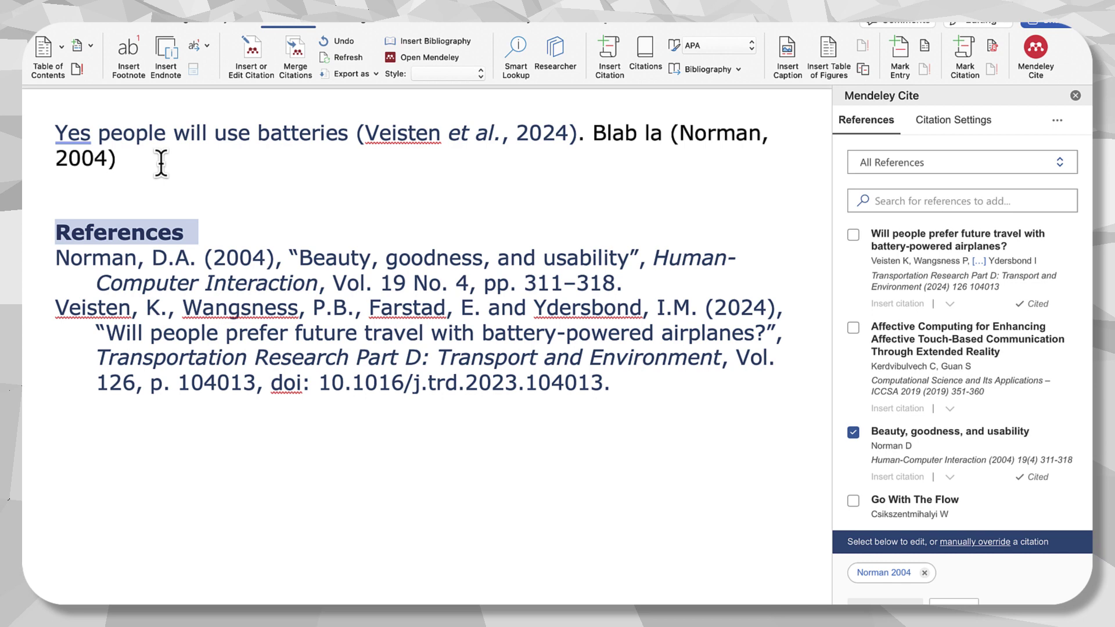
{"action": "left_click_drag", "start_coordinate": [118, 160], "coordinate": [601, 119]}
{"action": "key", "text": "BackSpace"}
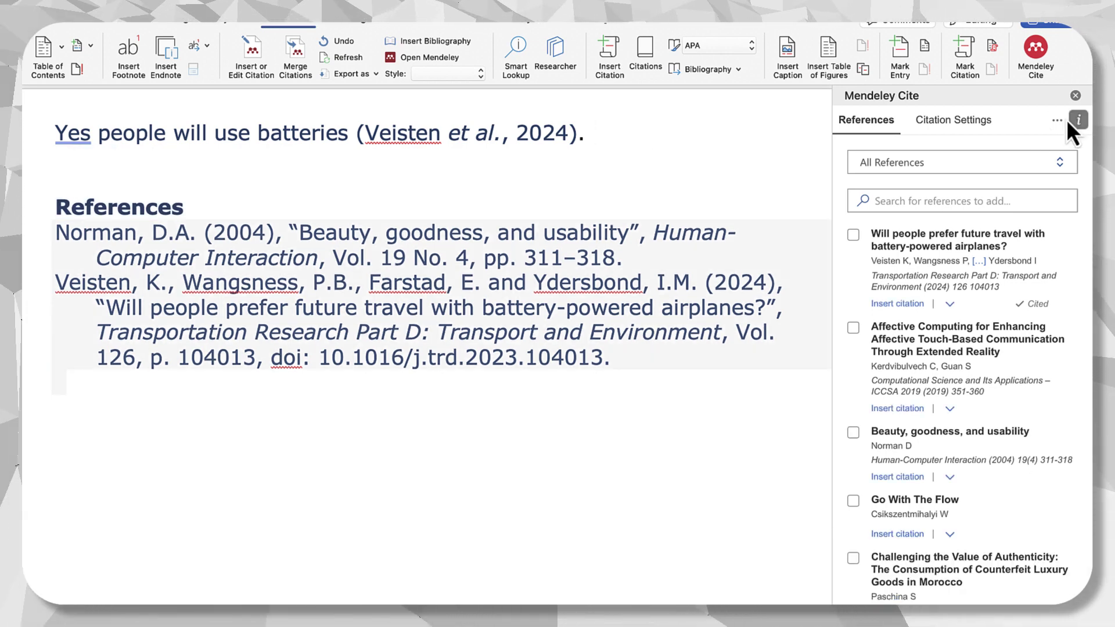
{"action": "left_click", "coordinate": [1057, 121]}
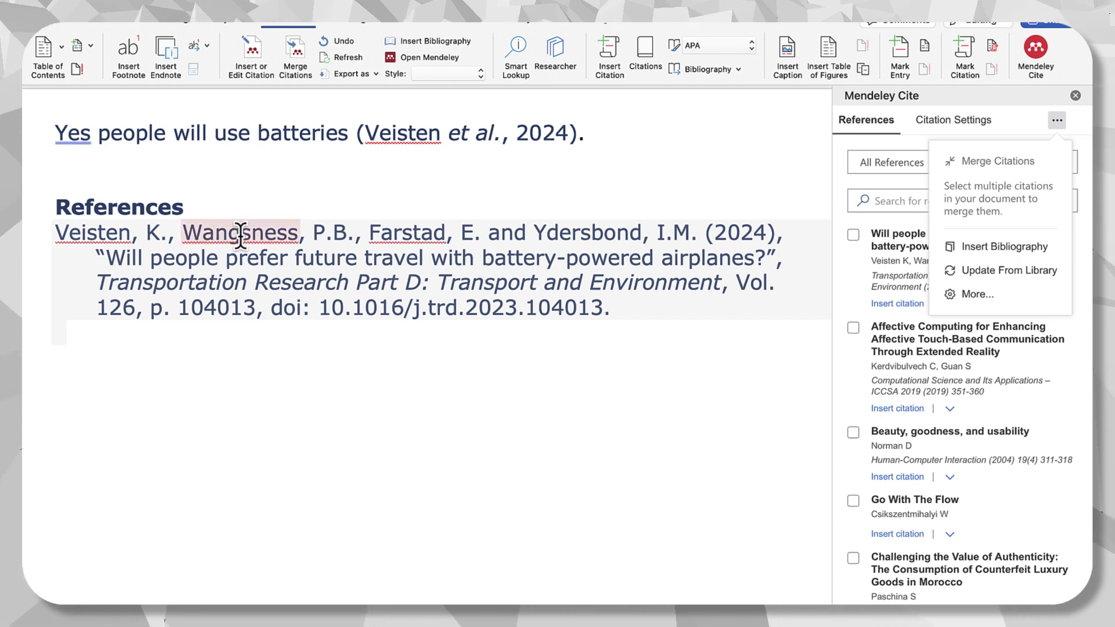
Continue the paragraph after the first citation with the text: Someone said “I love mendeley”
{"action": "left_click", "coordinate": [654, 169]}
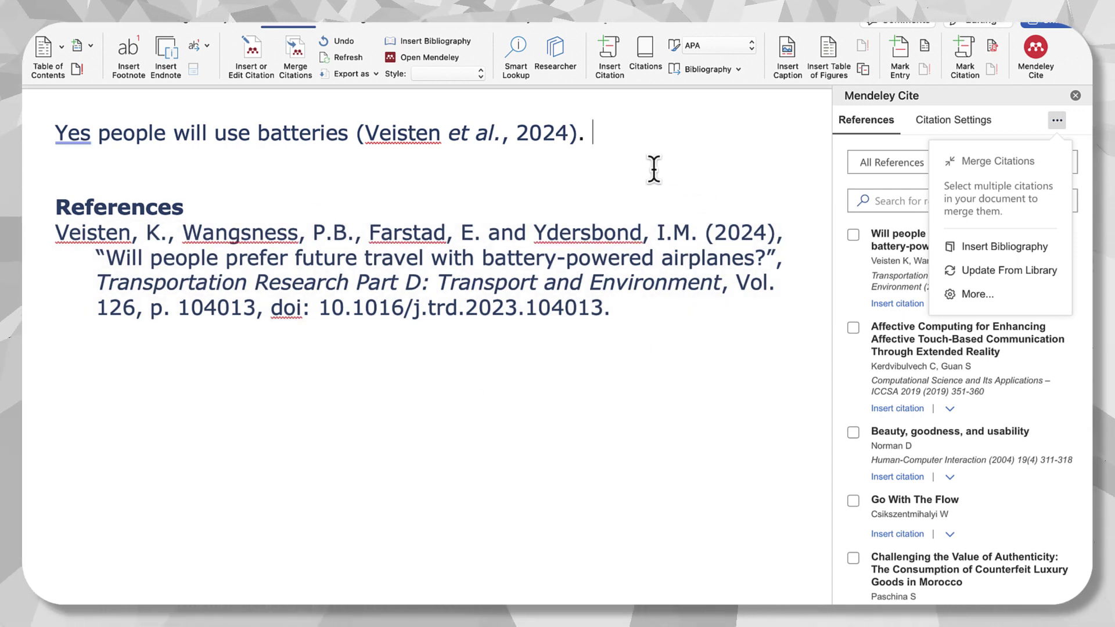
{"action": "type", "text": "\""}
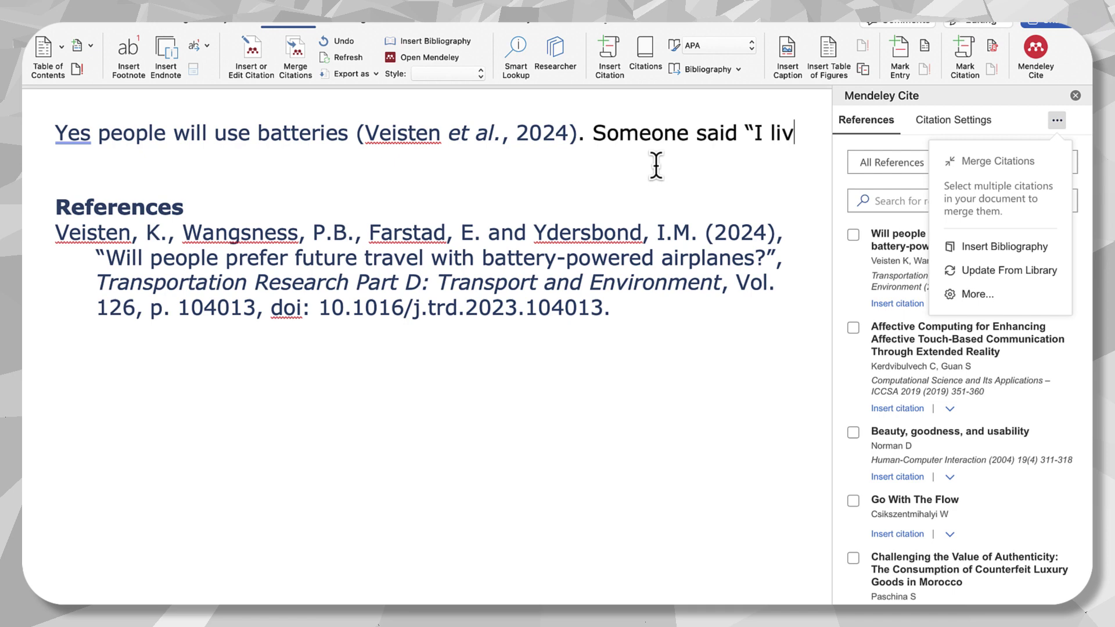
{"action": "type", "text": "I love mendelet"}
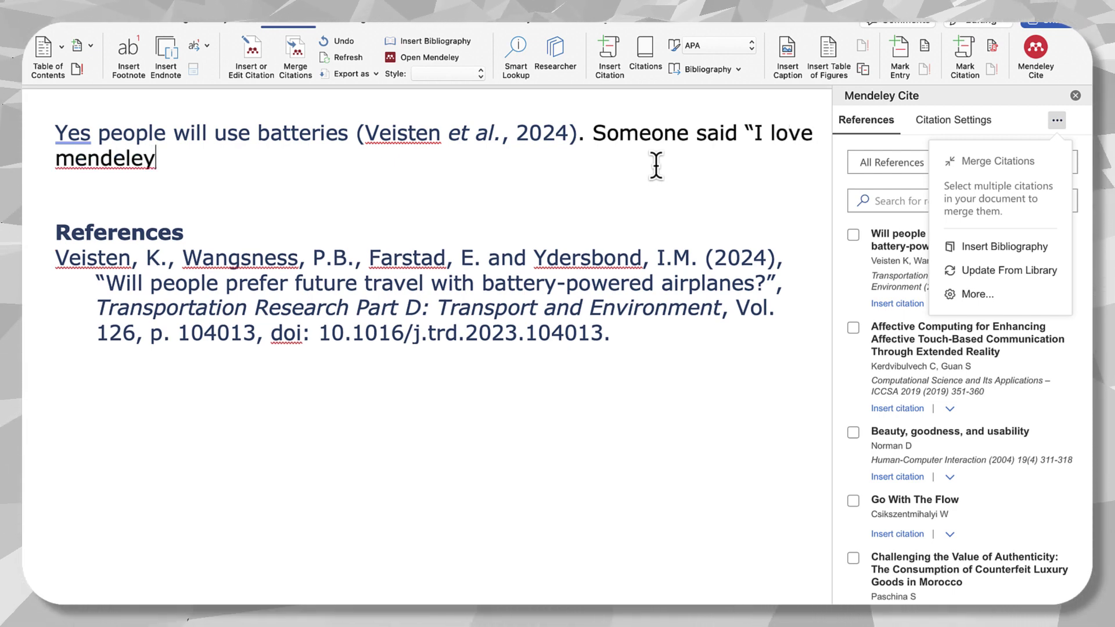
{"action": "type", "text": "\""}
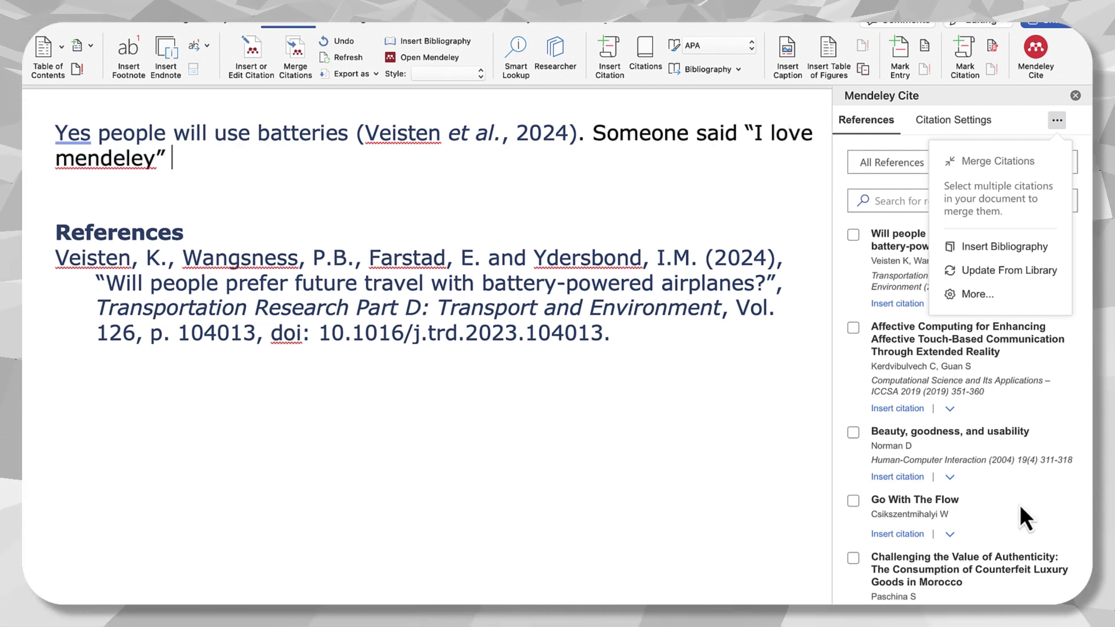
Search all references in the Mendeley library by the author's surname and the year 2023
{"action": "scroll", "coordinate": [933, 538], "scroll_direction": "down", "scroll_amount": 5}
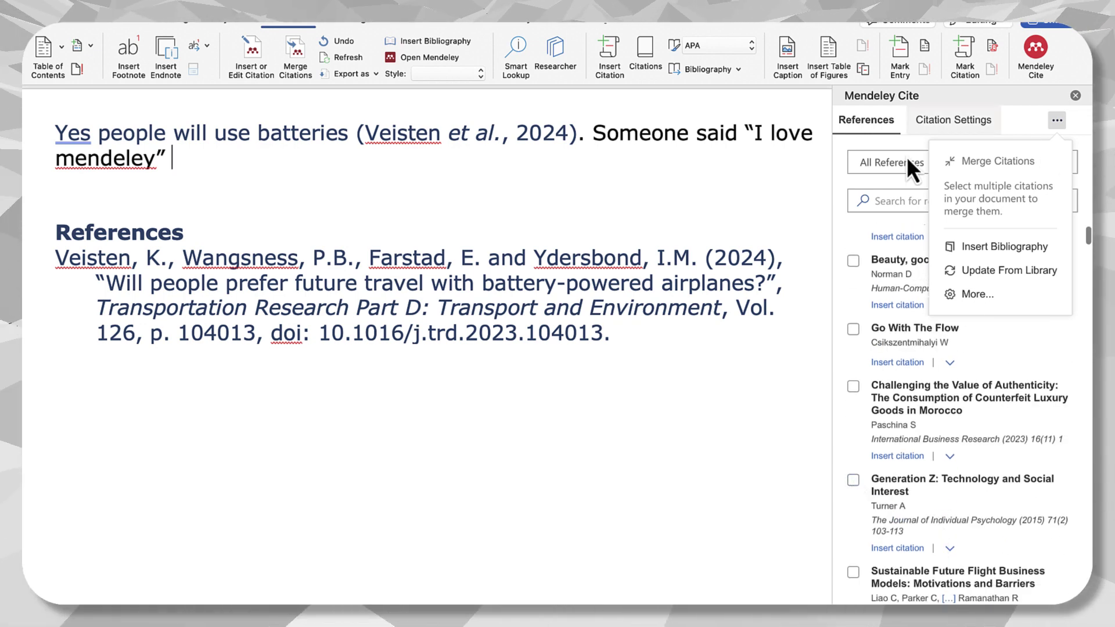
{"action": "left_click", "coordinate": [881, 207]}
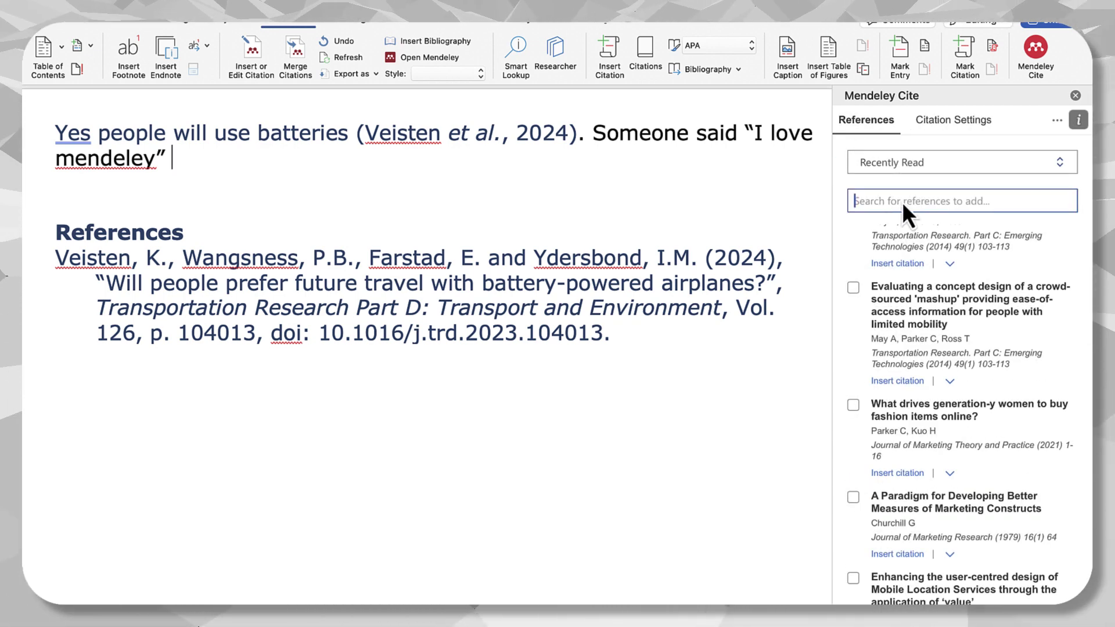
{"action": "type", "text": "parker 20"}
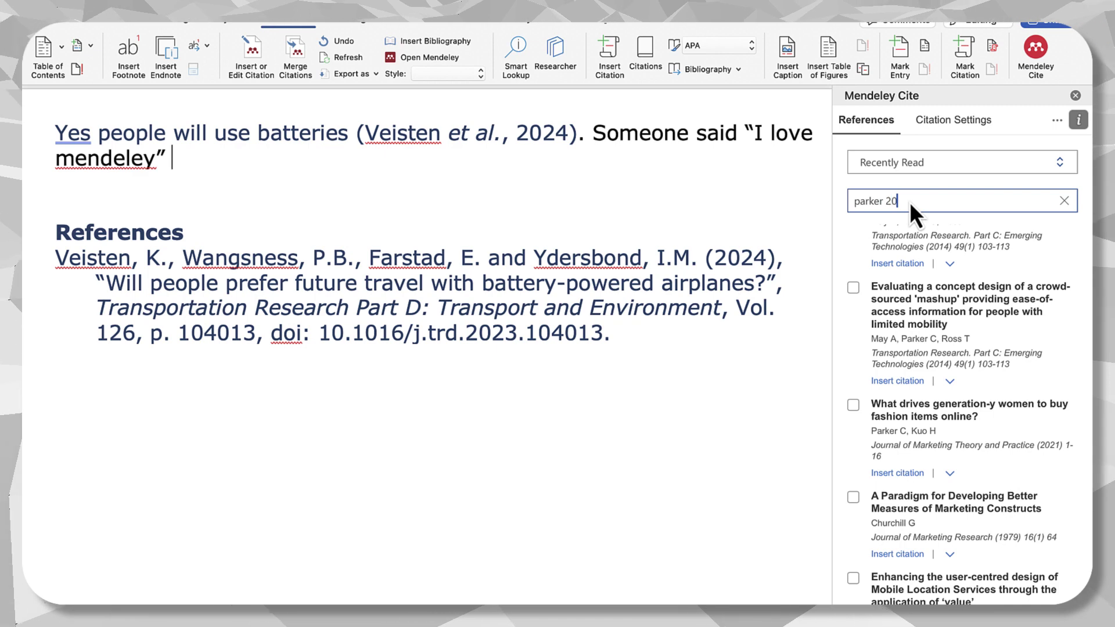
{"action": "type", "text": "23"}
{"action": "key", "text": "BackSpace"}
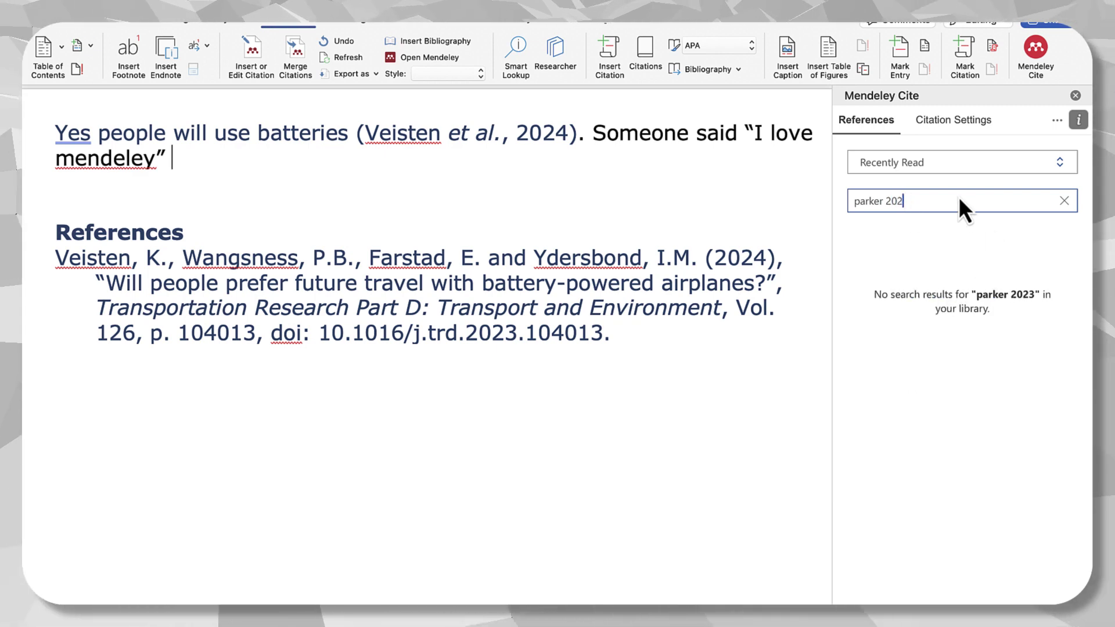
{"action": "left_click", "coordinate": [1033, 161]}
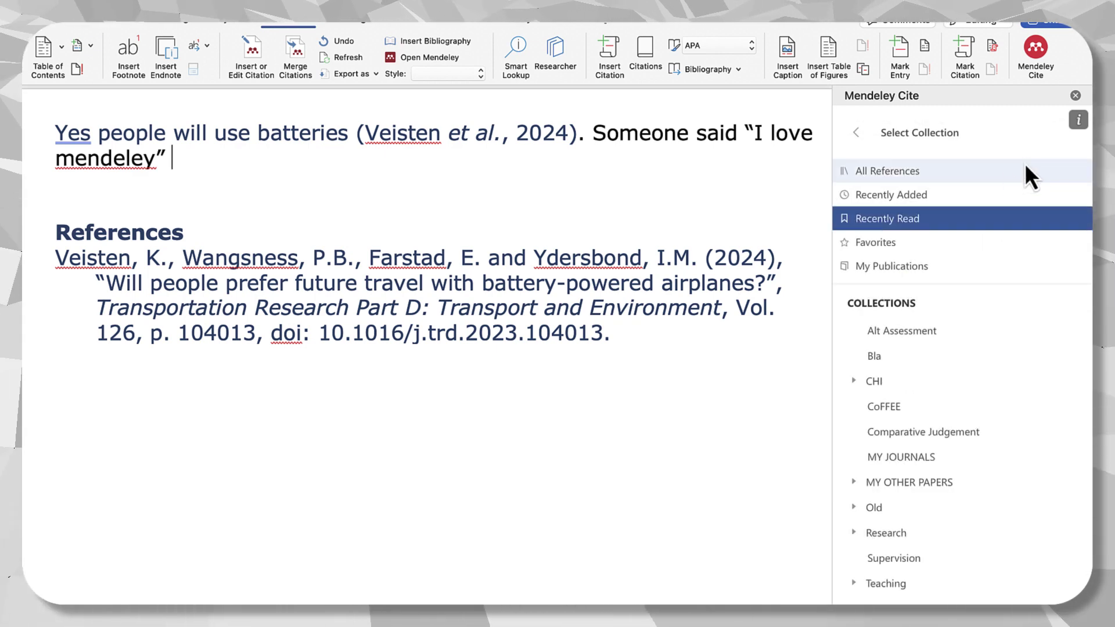
{"action": "left_click", "coordinate": [953, 177]}
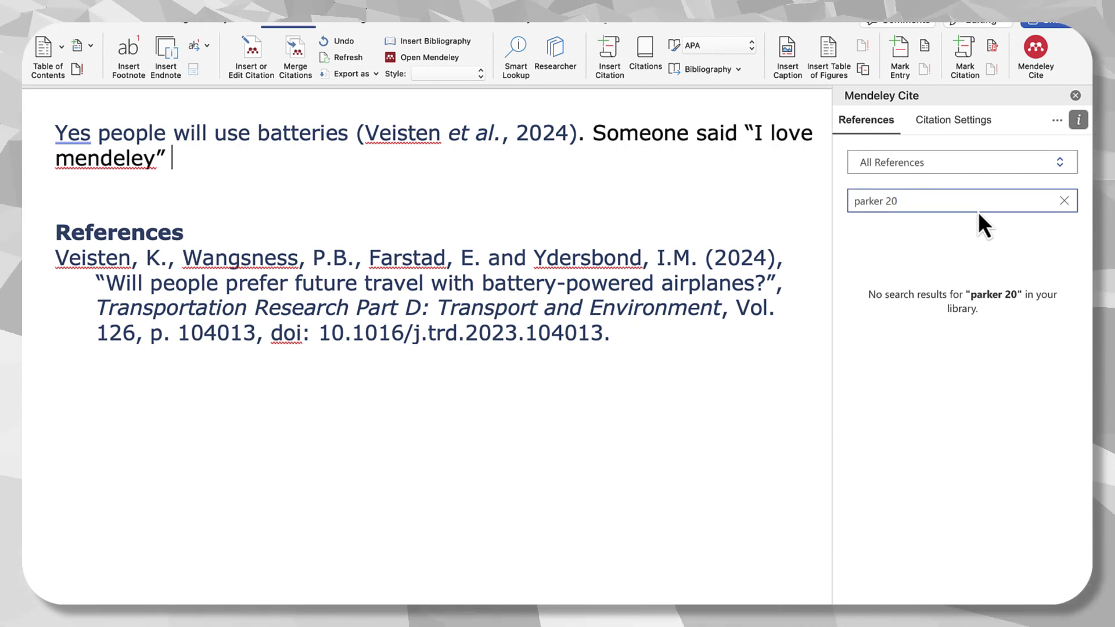
{"action": "key", "text": "BackSpace"}
{"action": "type", "text": "023"}
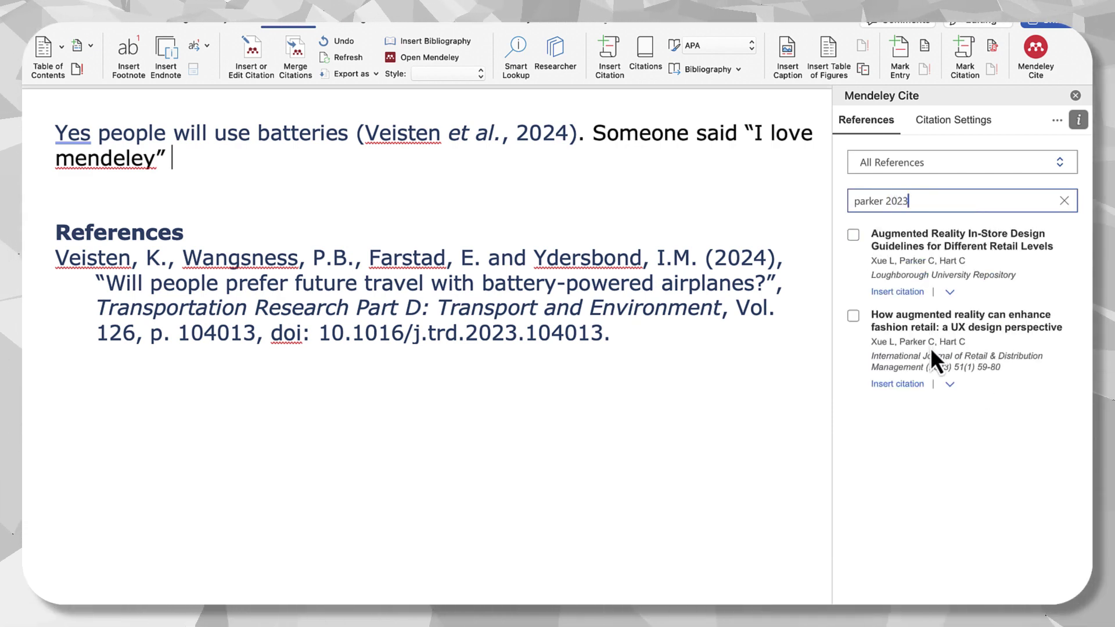
Cite "How augmented reality can enhance fashion retail: a UX design perspective" with page 42 after the quotation
{"action": "left_click", "coordinate": [852, 316]}
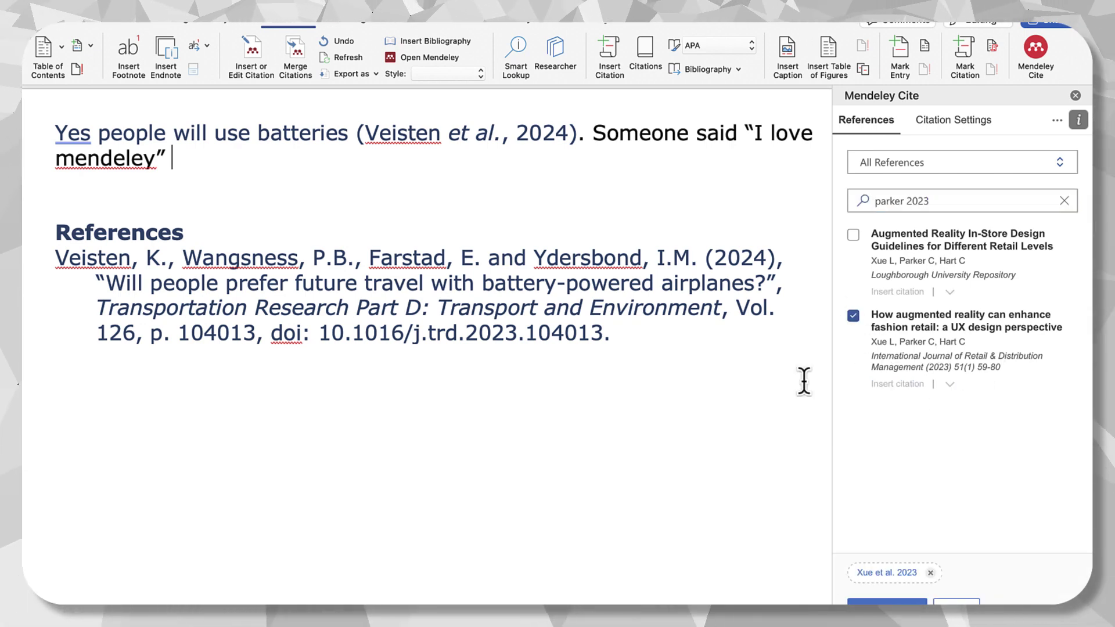
{"action": "left_click", "coordinate": [890, 575]}
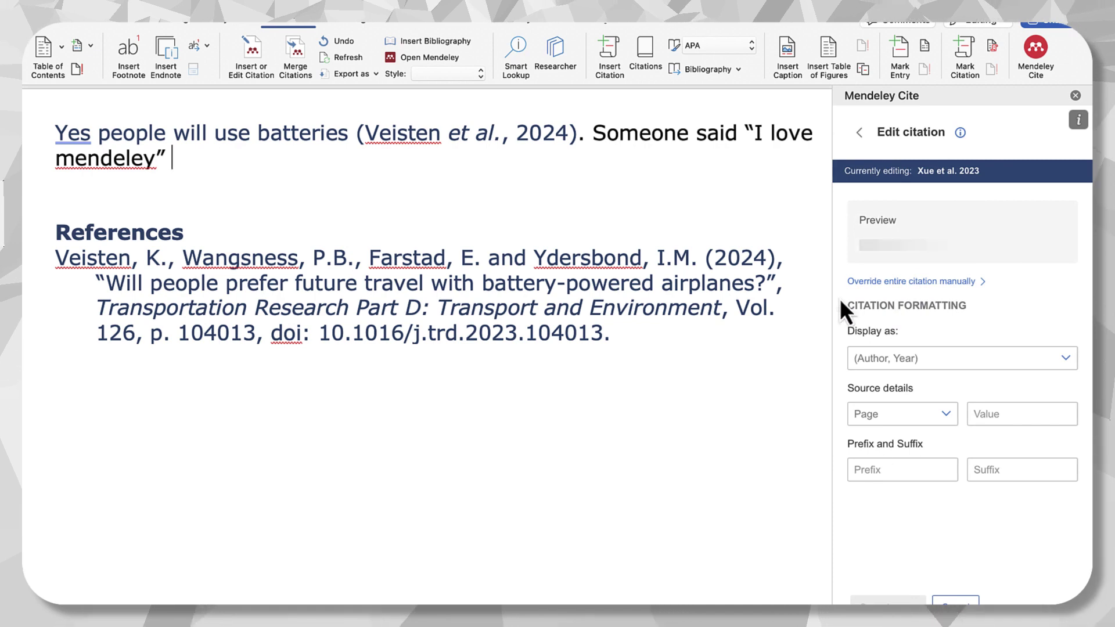
{"action": "left_click", "coordinate": [1012, 417]}
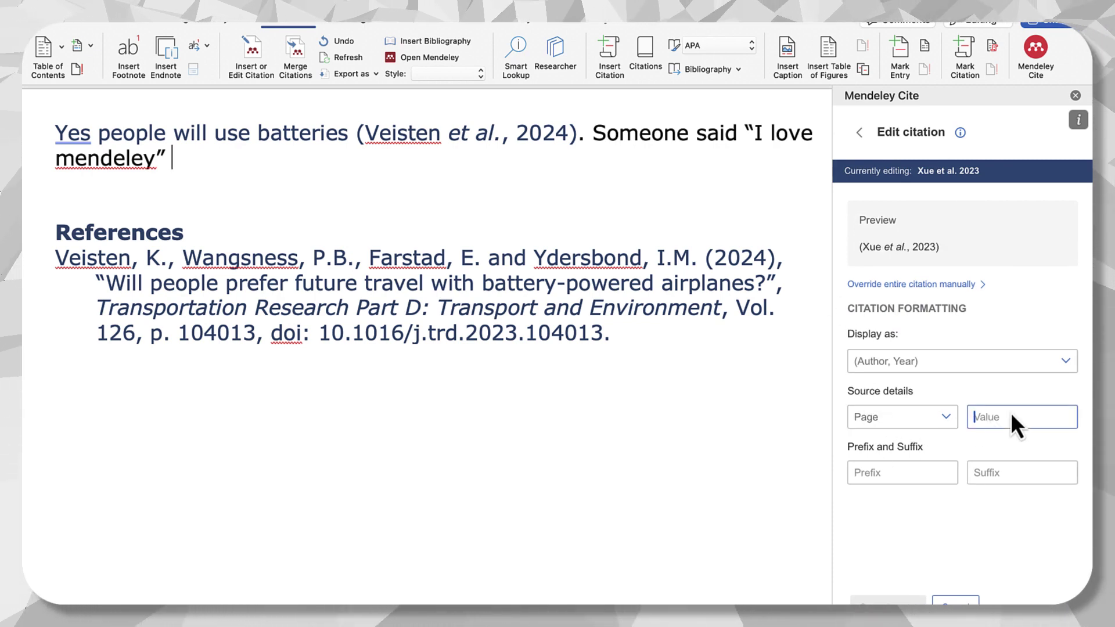
{"action": "type", "text": "42"}
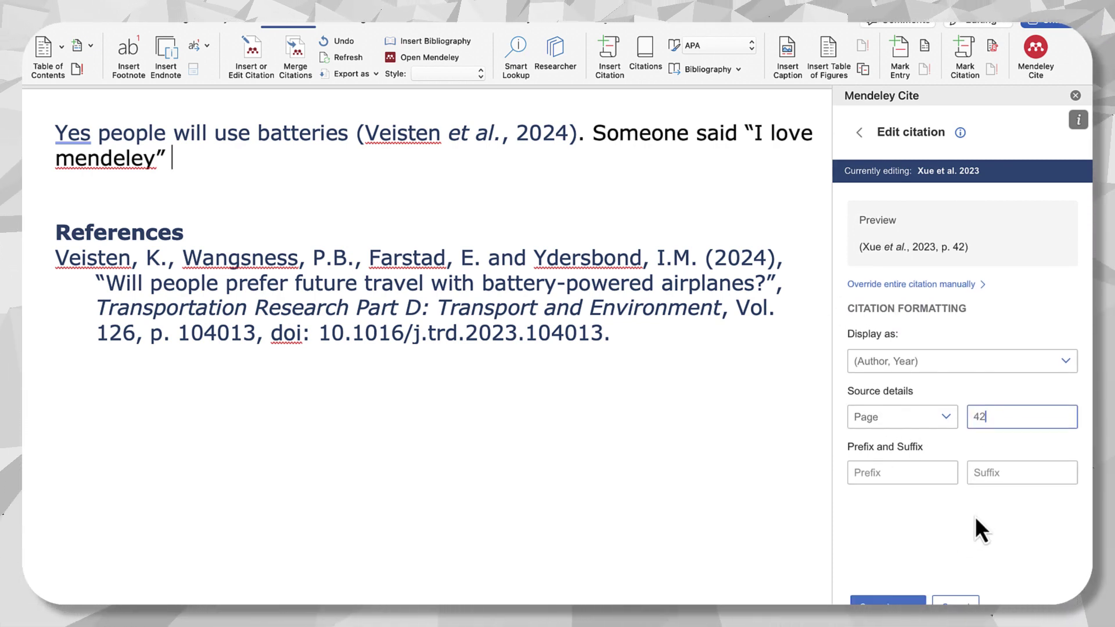
{"action": "left_click", "coordinate": [888, 601]}
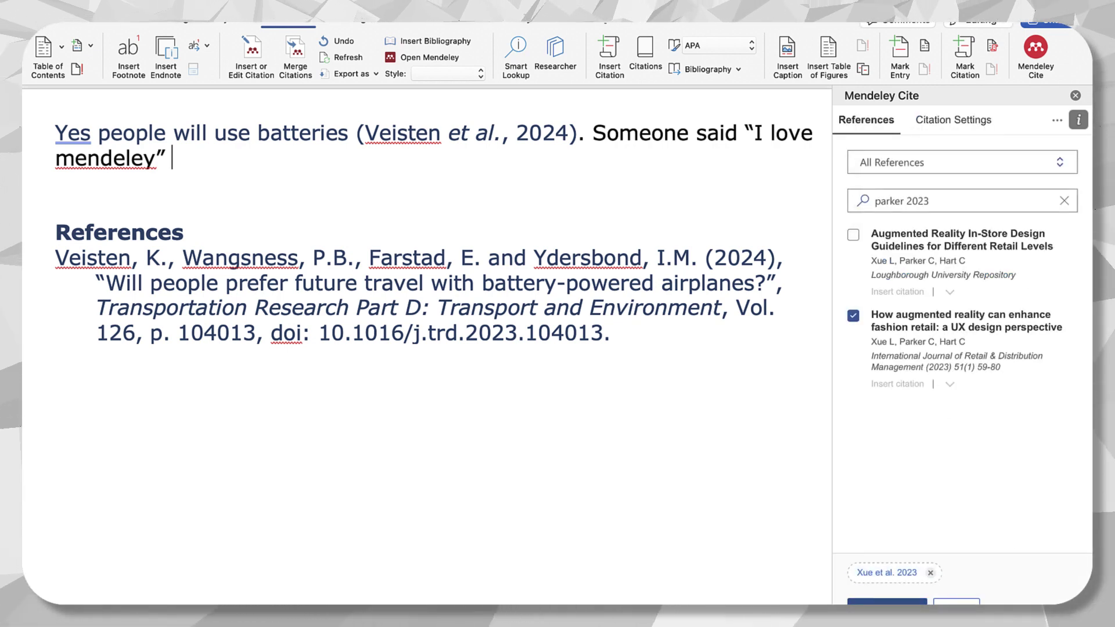
{"action": "left_click", "coordinate": [888, 601]}
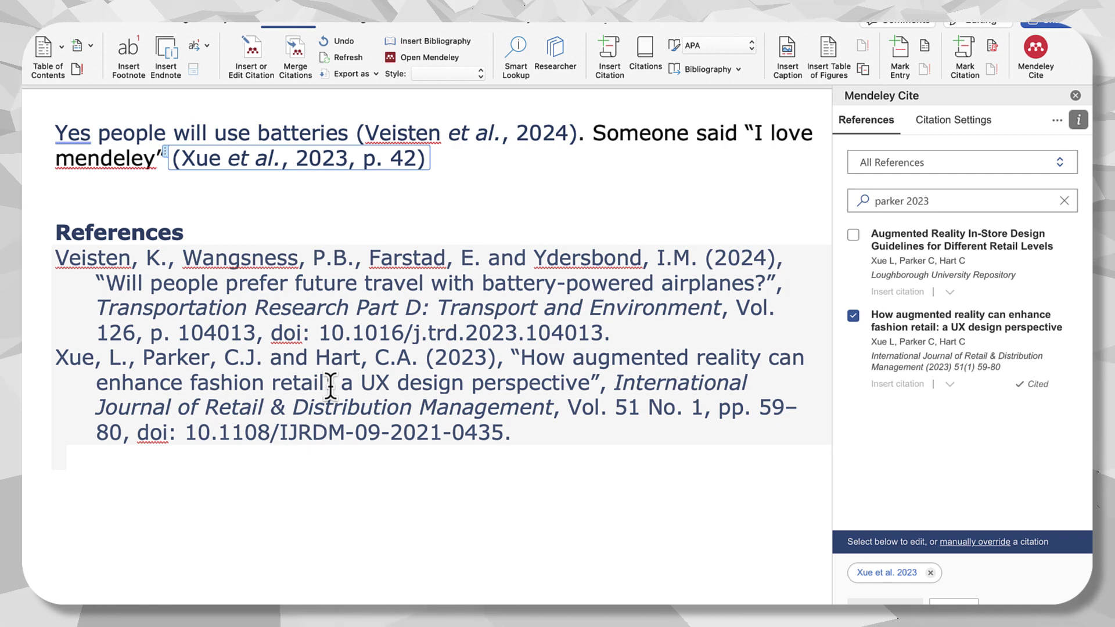
End the quoted sentence with a full stop placed outside the citation
{"action": "left_click", "coordinate": [461, 498]}
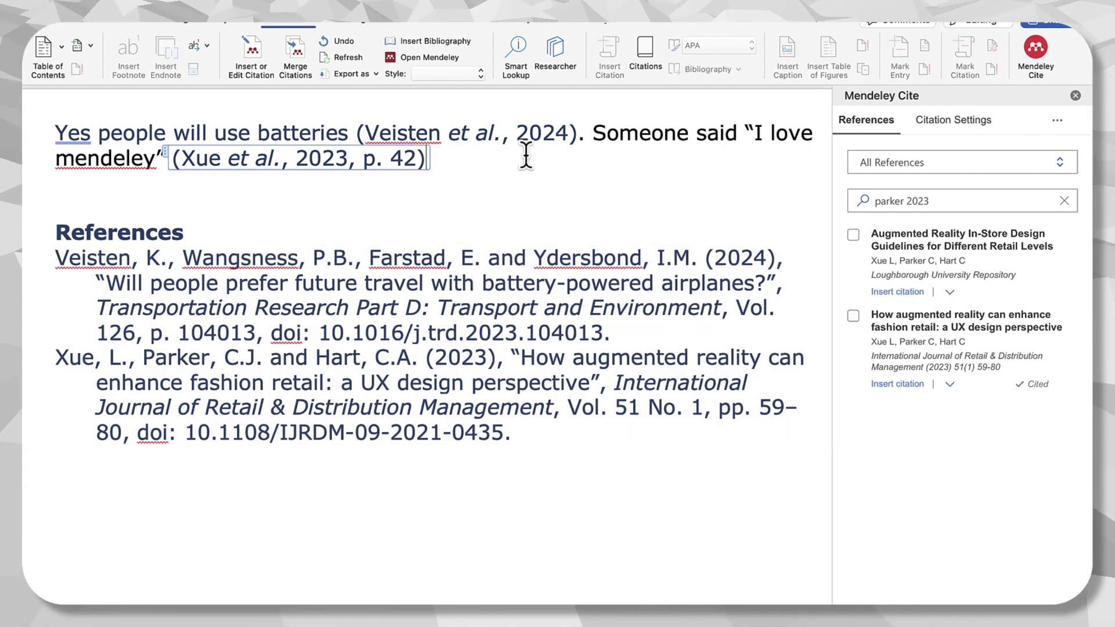
{"action": "key", "text": "Right"}
{"action": "type", "text": "."}
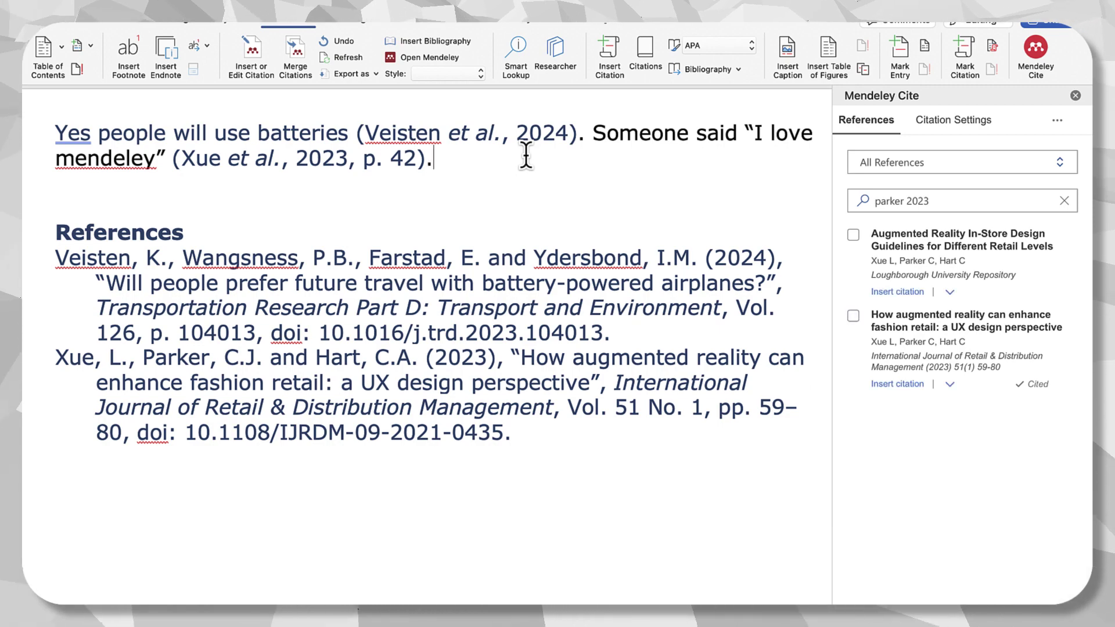
Switch to Mendeley Reference Manager and open the journal details of "Beauty, goodness, and usability" for editing
{"action": "key", "text": "ctrl+Up"}
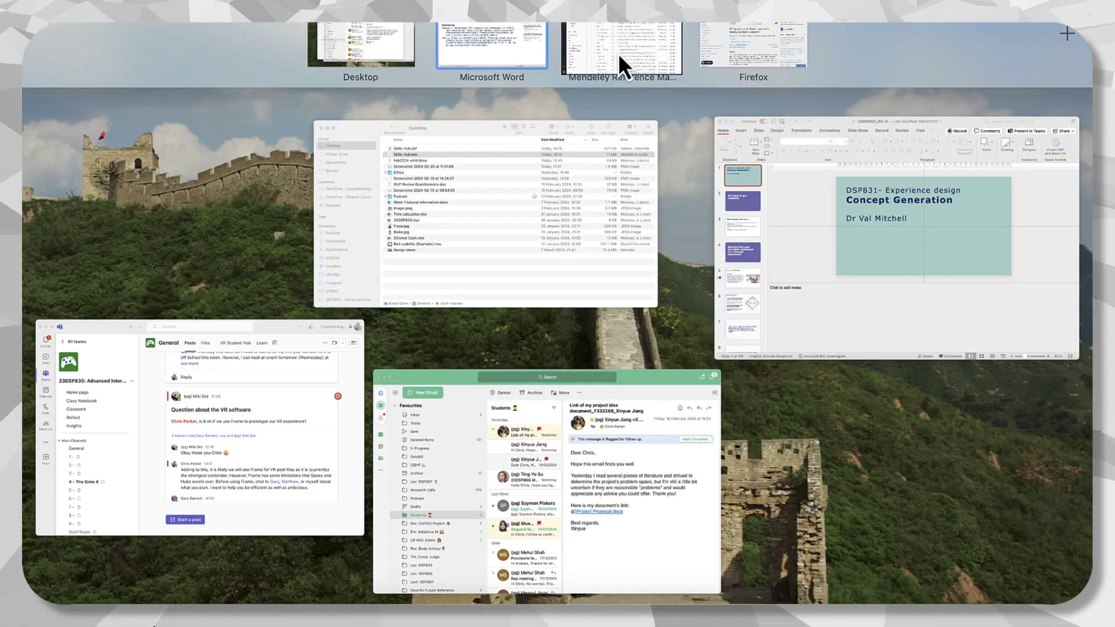
{"action": "left_click", "coordinate": [618, 54]}
{"action": "left_click", "coordinate": [383, 140]}
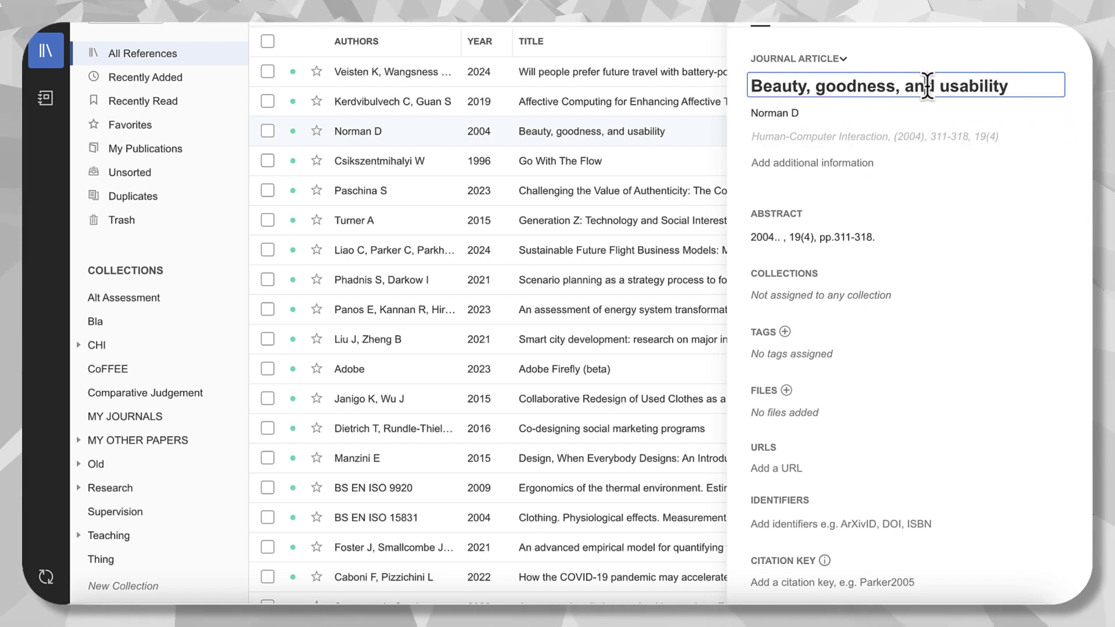
{"action": "left_click", "coordinate": [891, 112]}
{"action": "left_click", "coordinate": [847, 176]}
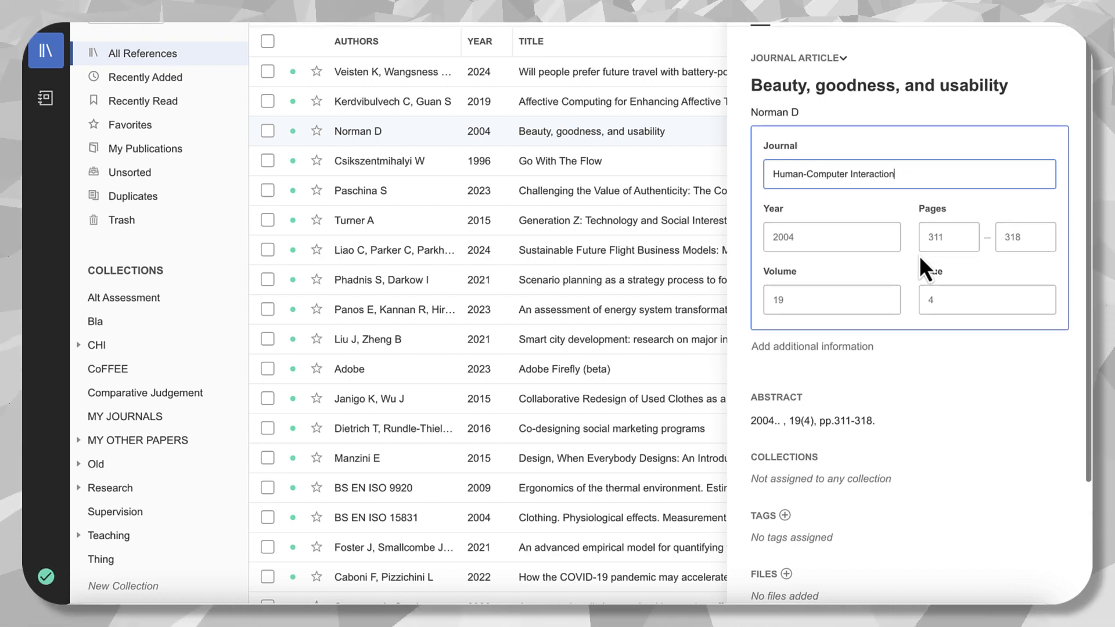
Switch back to the Word document to view the citations and reference list
{"action": "key", "text": "ctrl+Up"}
{"action": "left_click", "coordinate": [481, 30]}
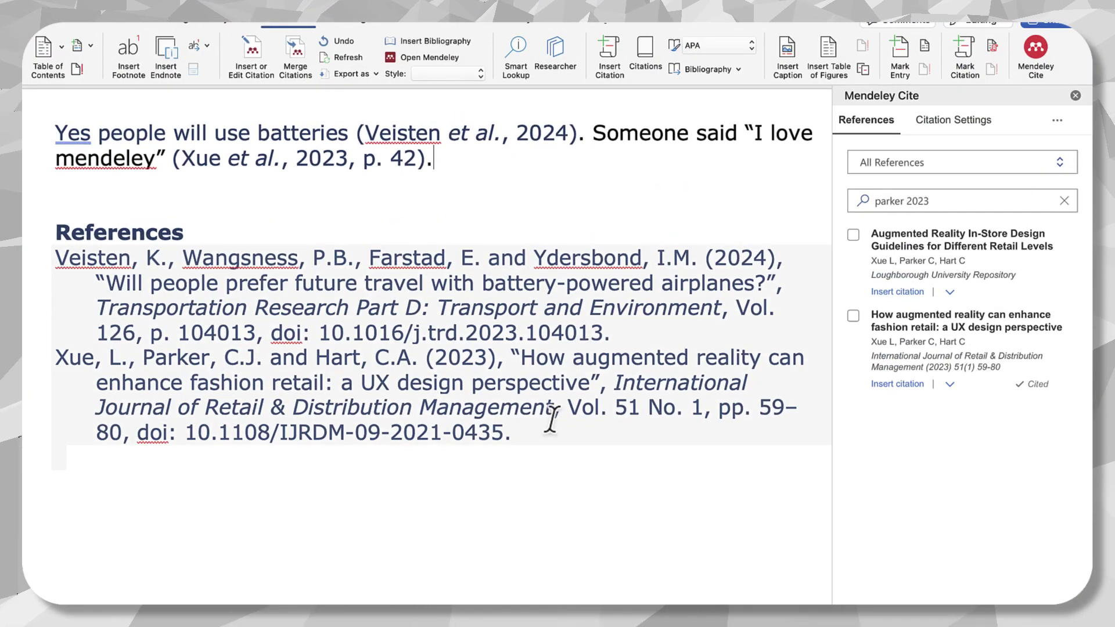
{"action": "left_click", "coordinate": [535, 510]}
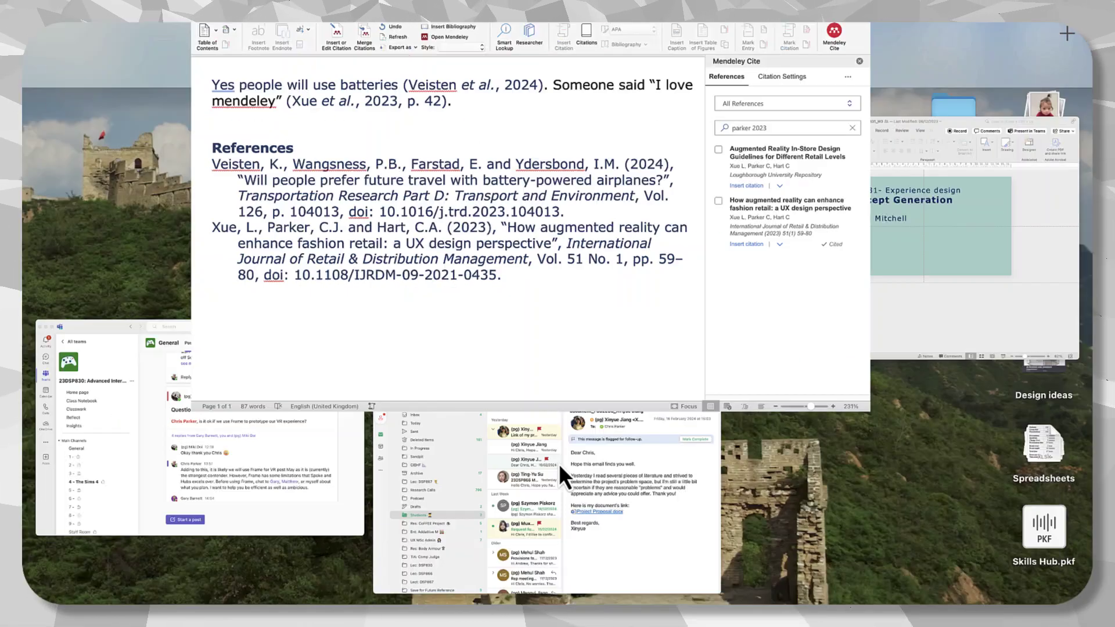
Return to Mendeley Reference Manager and close the details of "Beauty, goodness, and usability"
{"action": "left_click", "coordinate": [601, 42]}
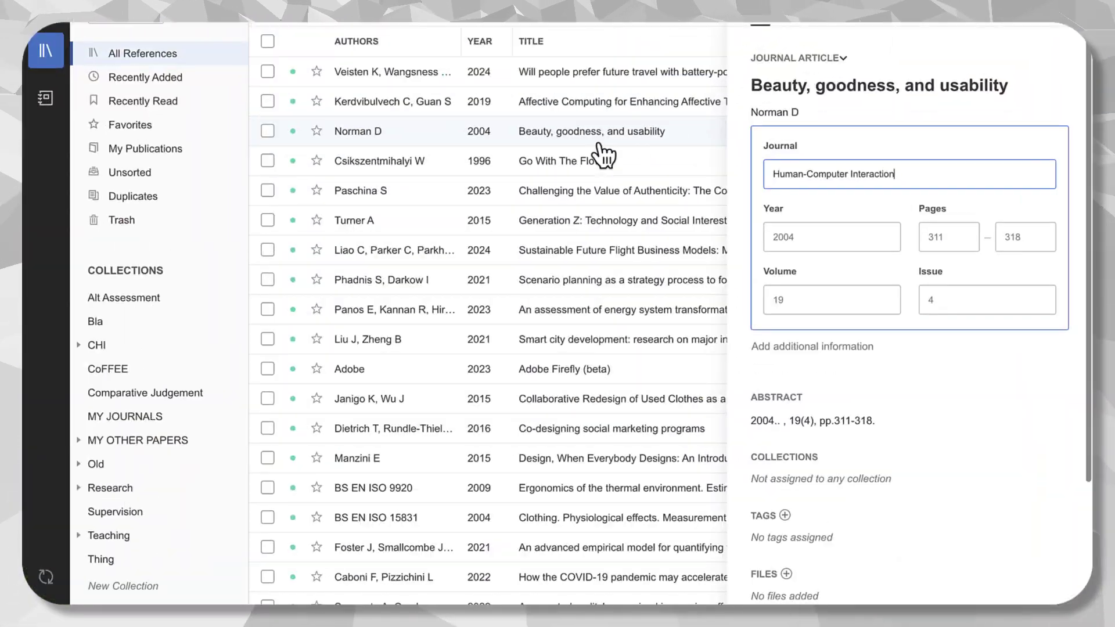
{"action": "left_click", "coordinate": [1033, 28]}
{"action": "key", "text": "Escape"}
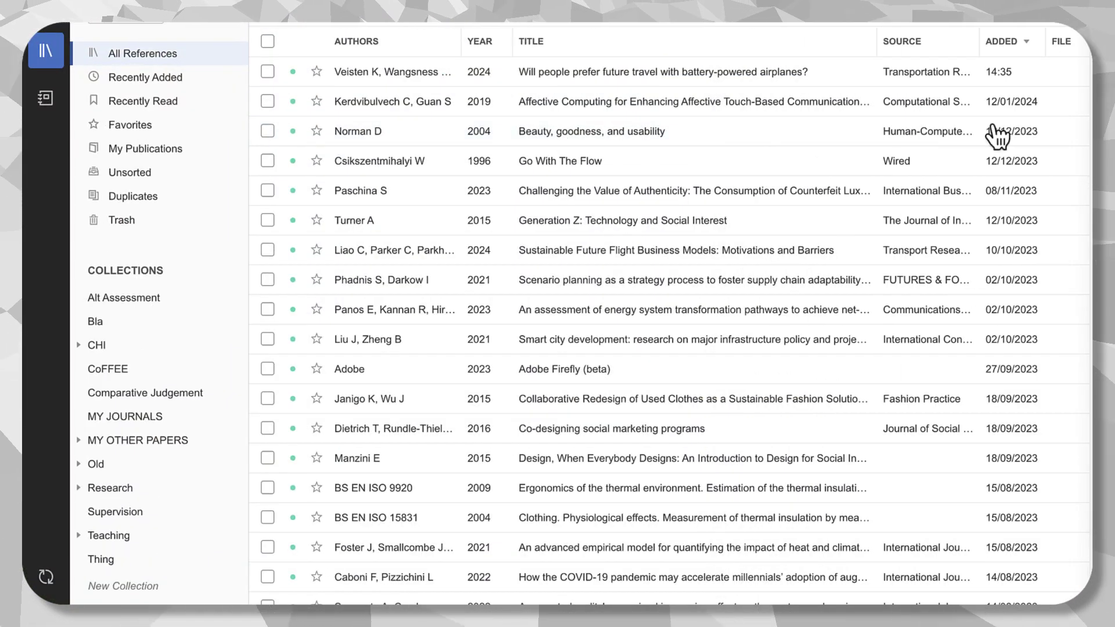
Sort all references by date added, oldest first
{"action": "scroll", "coordinate": [958, 187], "scroll_direction": "down", "scroll_amount": 10}
{"action": "scroll", "coordinate": [959, 192], "scroll_direction": "up", "scroll_amount": 10}
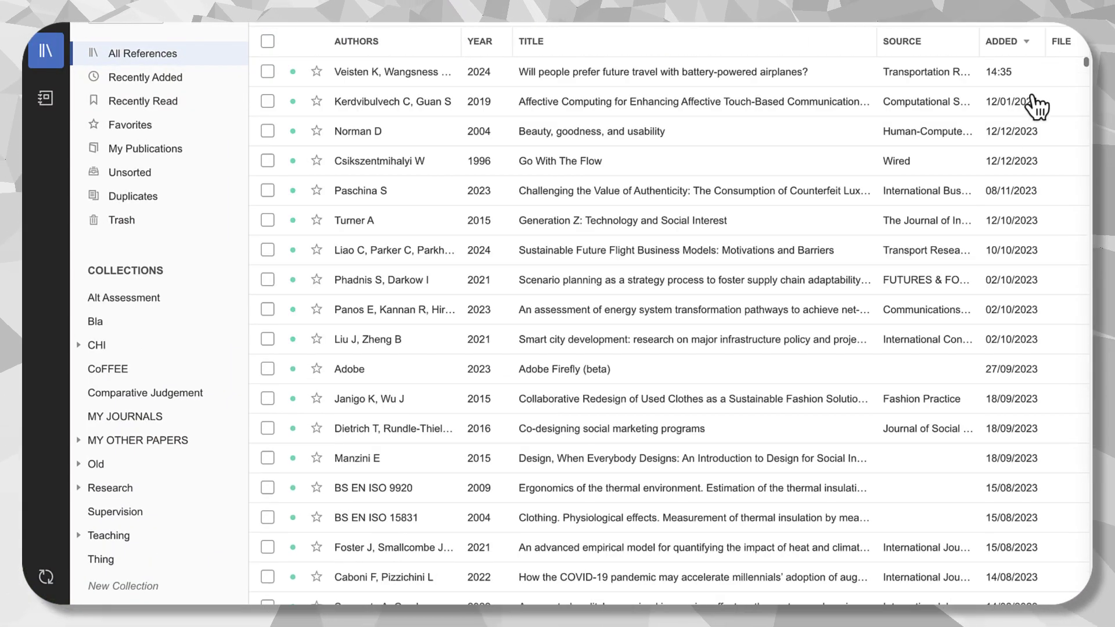
{"action": "left_click", "coordinate": [1020, 43]}
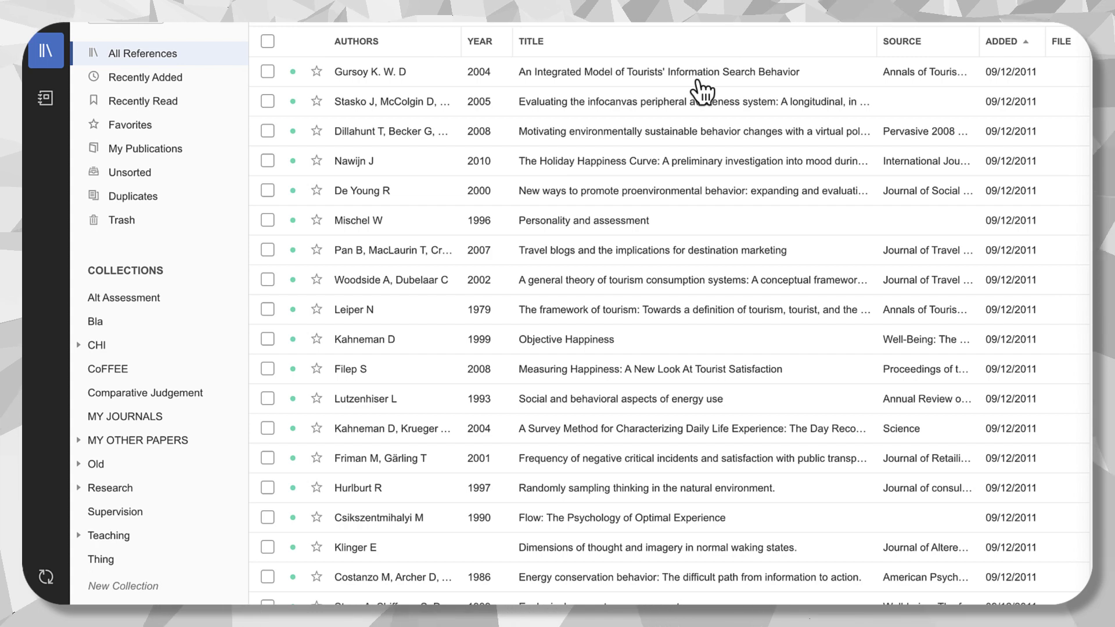
Sort all references by date added, newest first, and browse through the older entries in the list
{"action": "left_click", "coordinate": [1020, 42]}
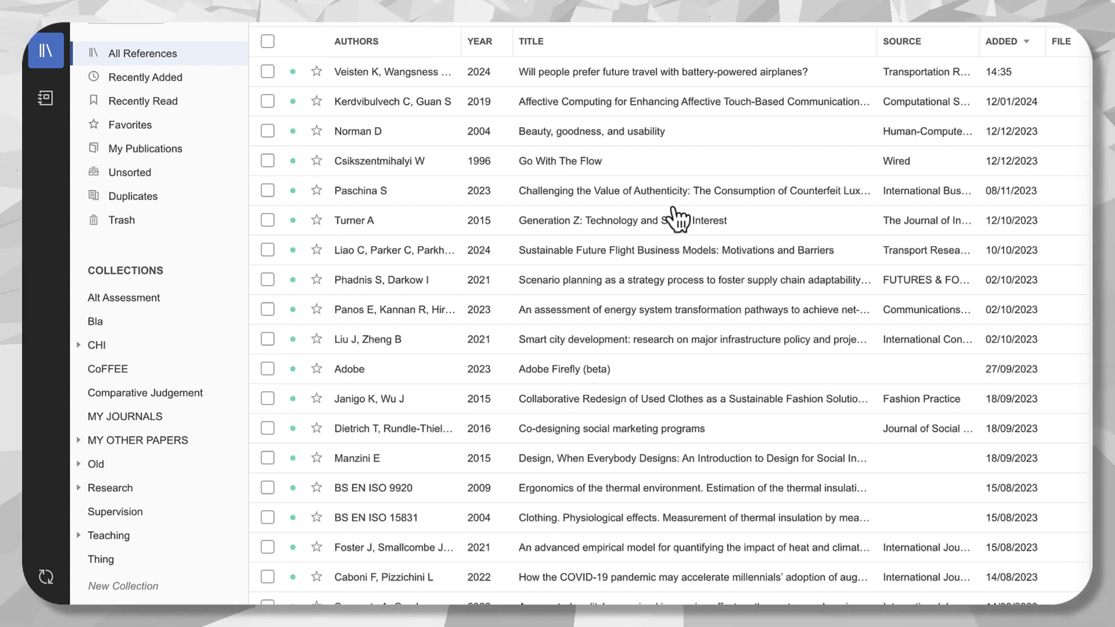
{"action": "scroll", "coordinate": [705, 467], "scroll_direction": "down", "scroll_amount": 20}
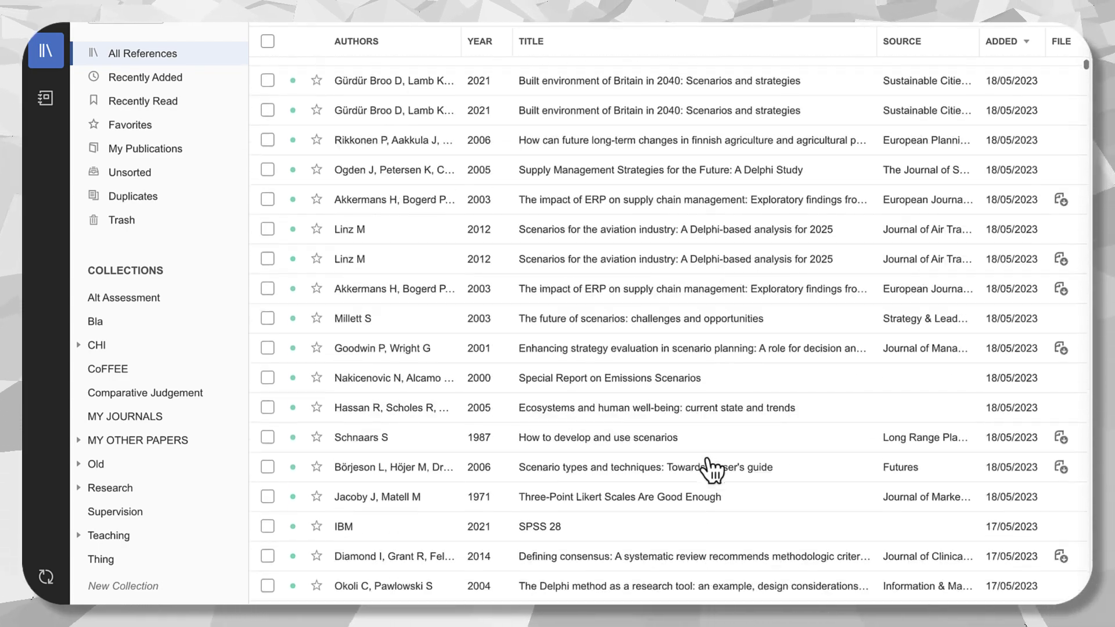
{"action": "left_click_drag", "start_coordinate": [1085, 70], "coordinate": [1085, 286]}
{"action": "scroll", "coordinate": [865, 270], "scroll_direction": "up", "scroll_amount": 2}
{"action": "scroll", "coordinate": [865, 271], "scroll_direction": "up", "scroll_amount": 20}
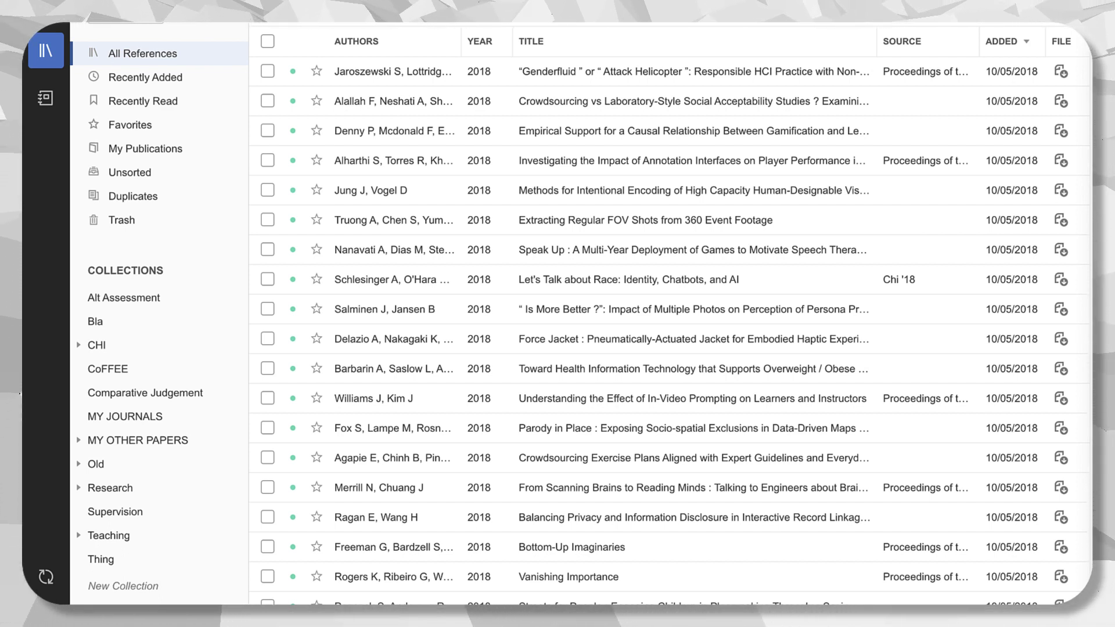
Search the library for BBC News references and sort the results by year, oldest first
{"action": "left_click", "coordinate": [975, 21]}
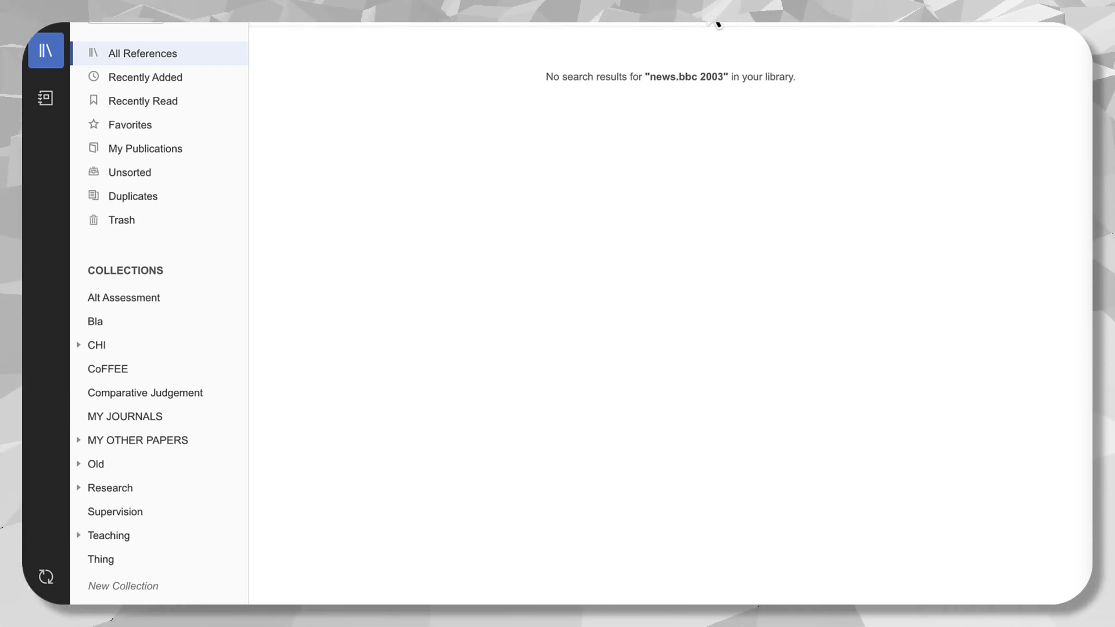
{"action": "left_click", "coordinate": [714, 23]}
{"action": "key", "text": "Return"}
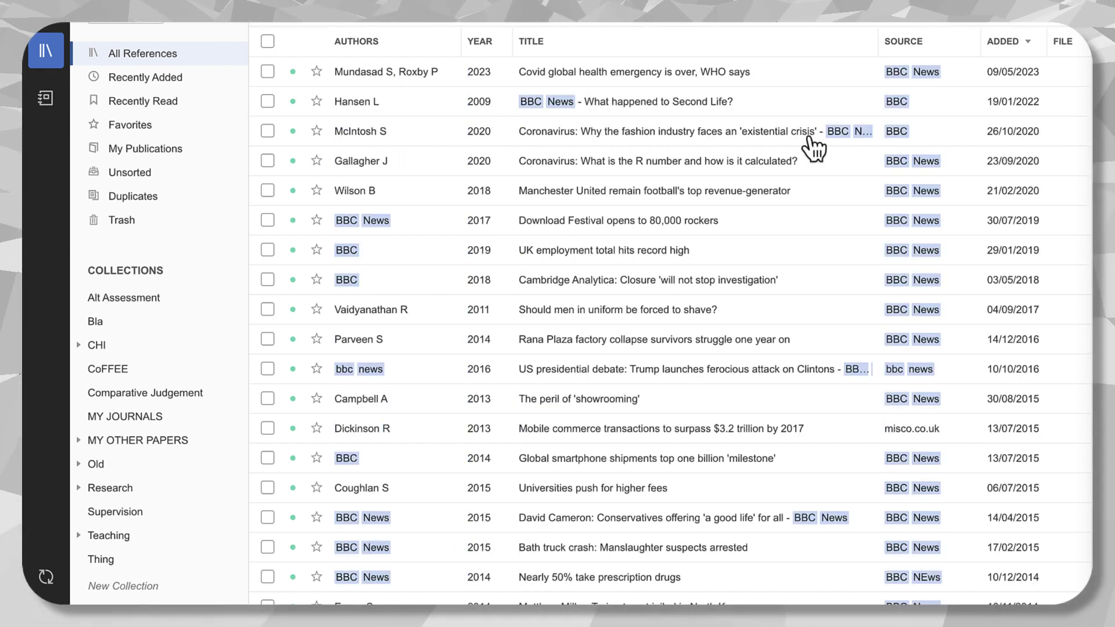
{"action": "left_click", "coordinate": [485, 45]}
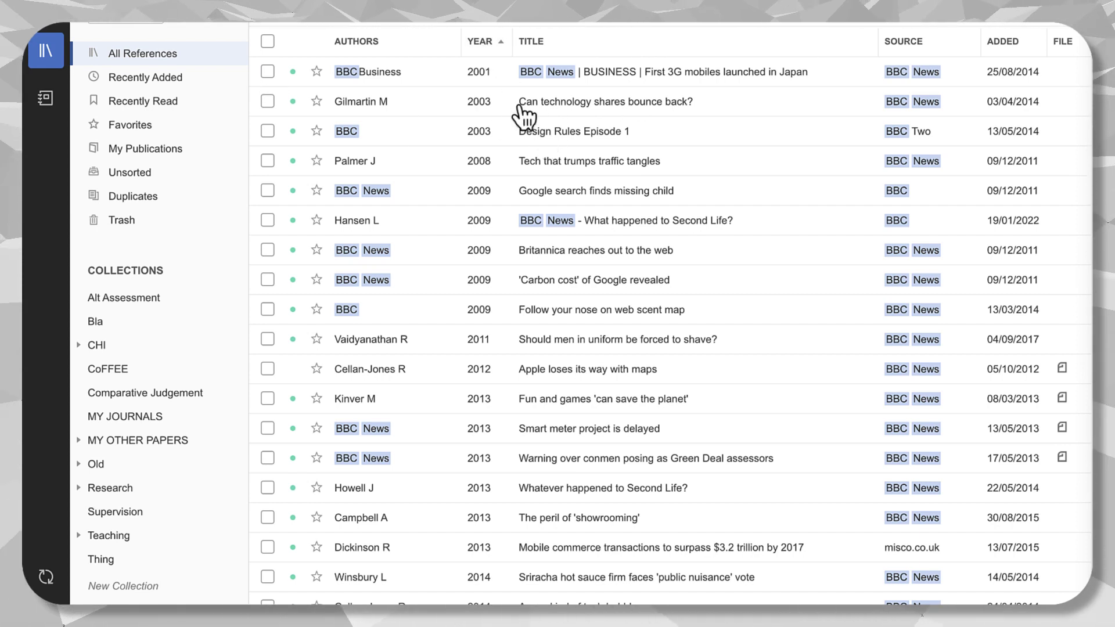
View the source web page linked from "Can technology shares bounce back?" and close the reference's details
{"action": "left_click", "coordinate": [652, 116]}
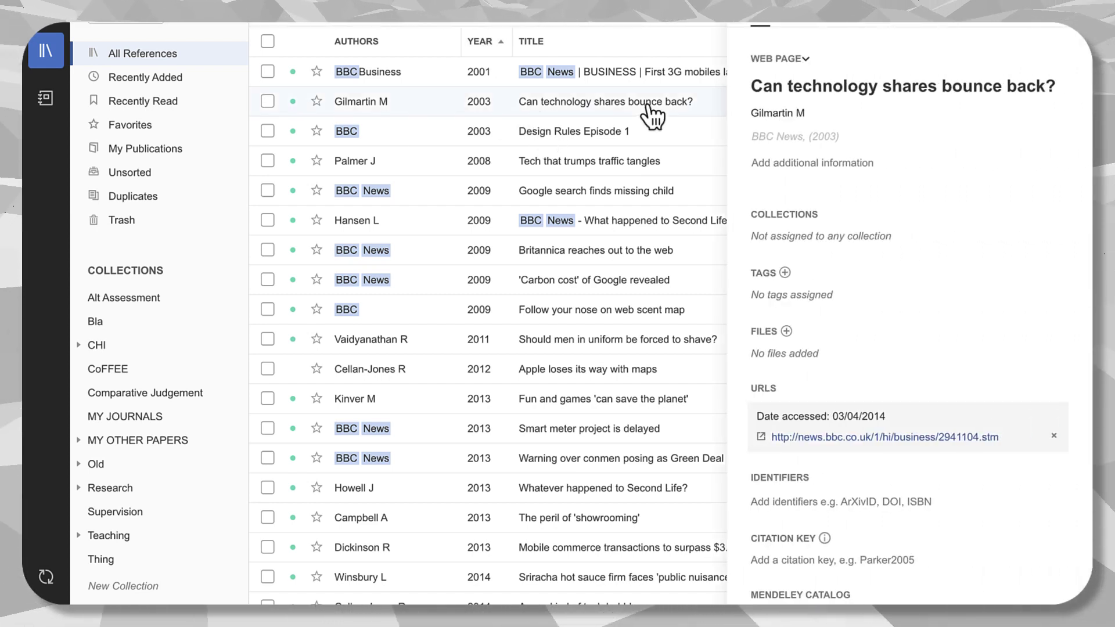
{"action": "left_click", "coordinate": [892, 437]}
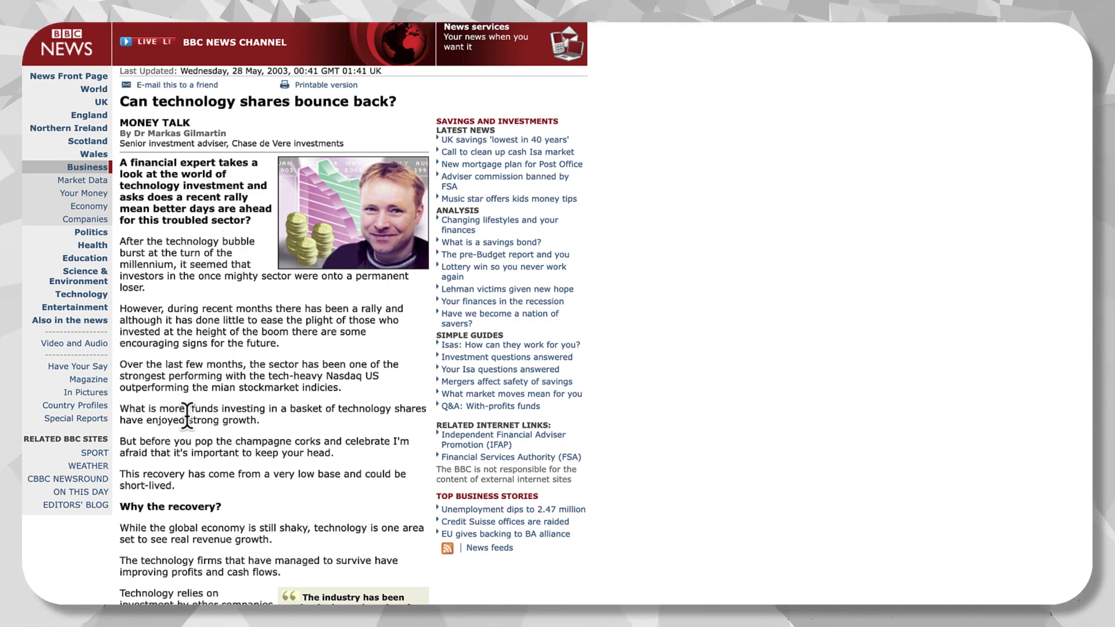
{"action": "scroll", "coordinate": [187, 418], "scroll_direction": "down", "scroll_amount": 10}
{"action": "scroll", "coordinate": [187, 418], "scroll_direction": "up", "scroll_amount": 10}
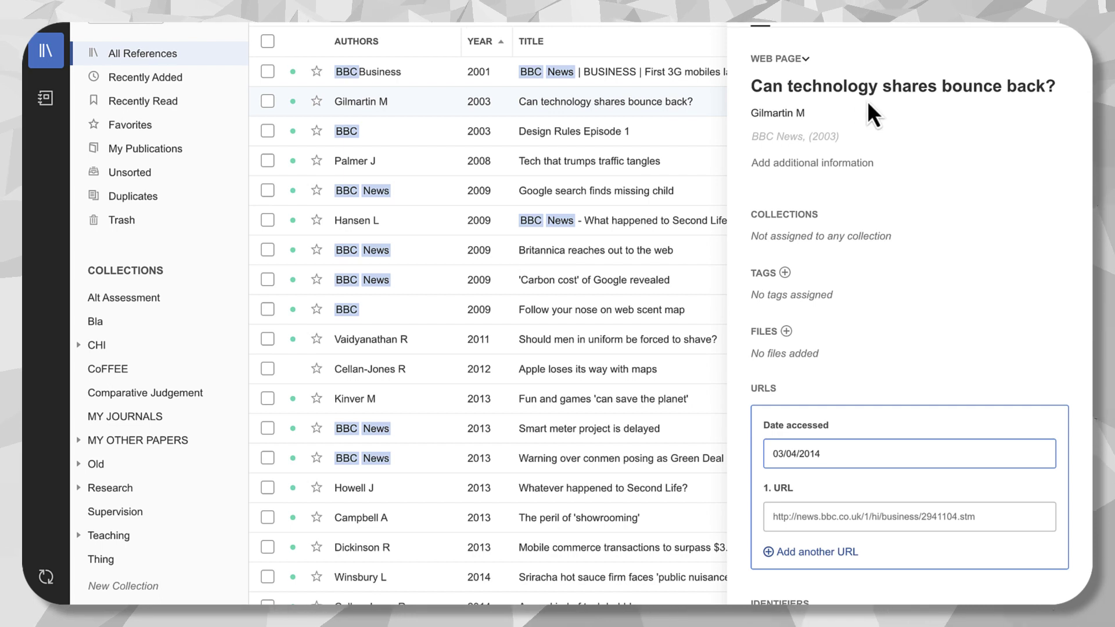
{"action": "left_click", "coordinate": [1071, 9]}
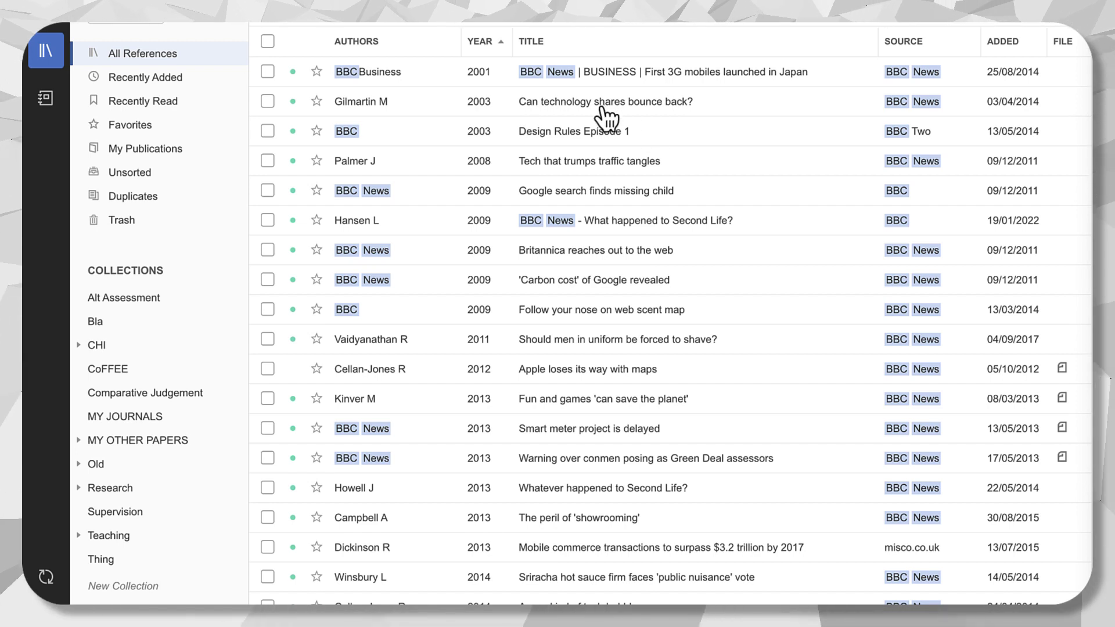
Copy the title of the reference "Can technology shares bounce back?" and switch to the Word document
{"action": "left_click", "coordinate": [649, 110]}
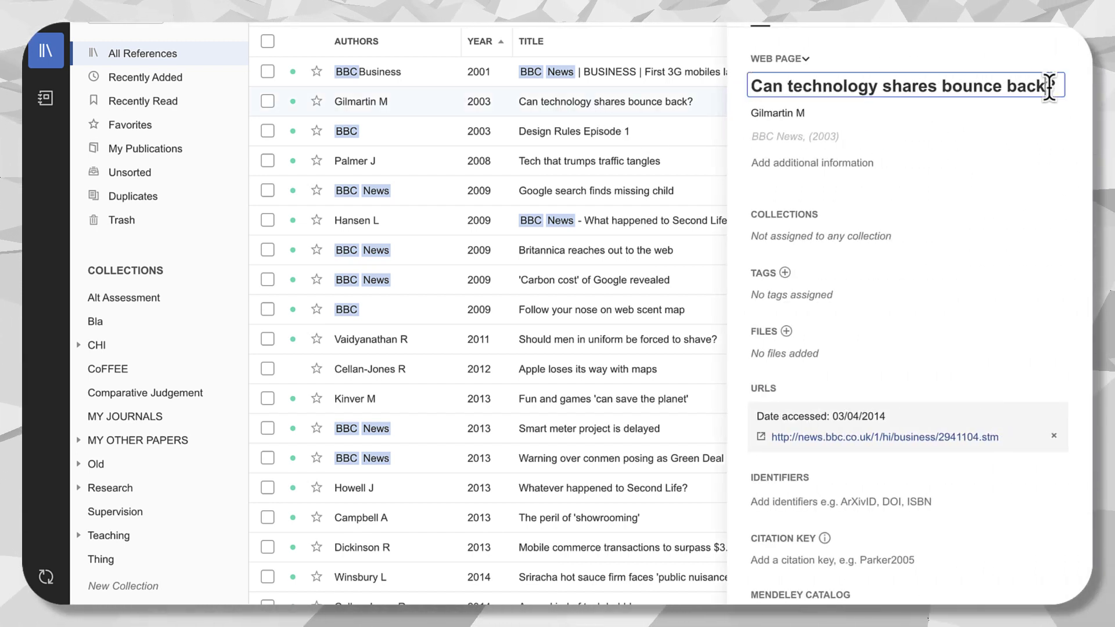
{"action": "left_click_drag", "start_coordinate": [1062, 87], "coordinate": [703, 82]}
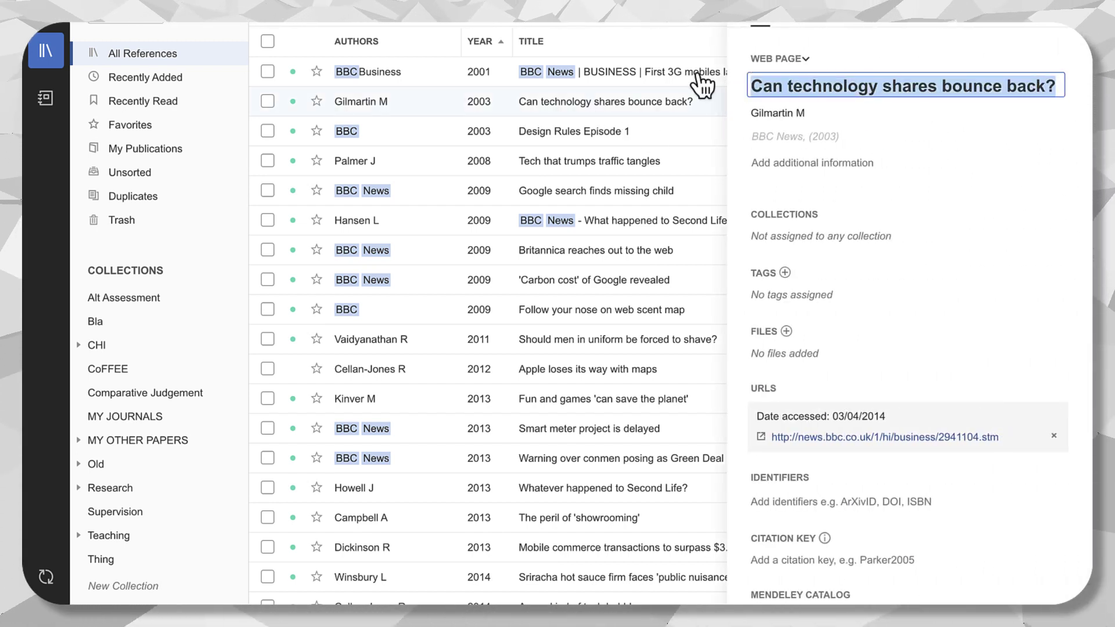
{"action": "key", "text": "ctrl+Up"}
{"action": "left_click", "coordinate": [416, 26]}
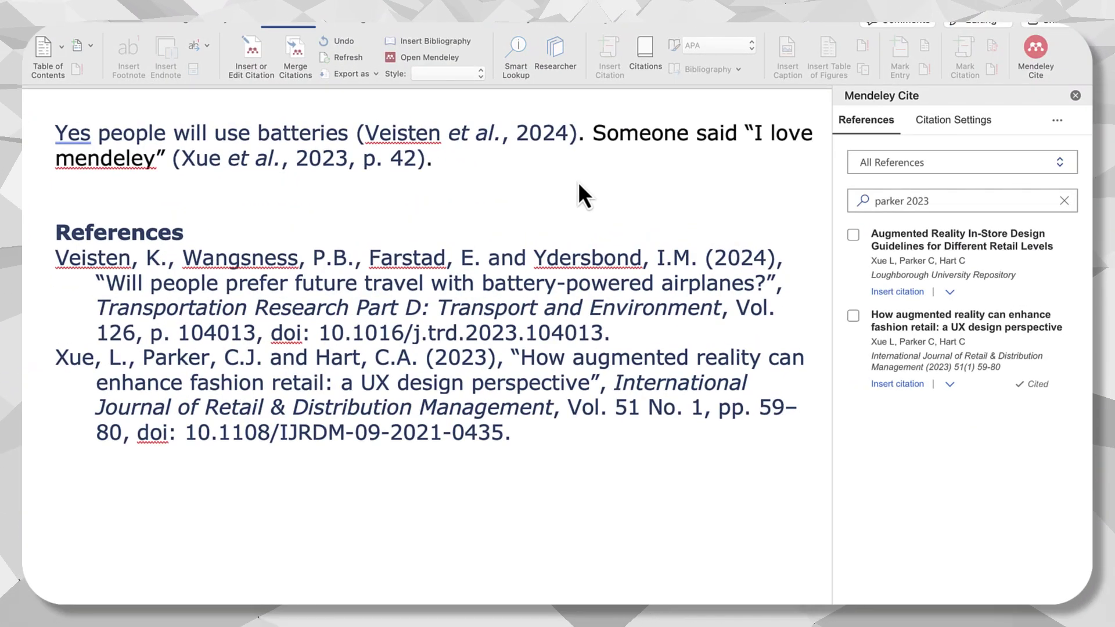
Add "My favourite reference" after the second citation and cite "Can technology shares bounce back?" there, ending the sentence with a full stop
{"action": "left_click", "coordinate": [483, 166]}
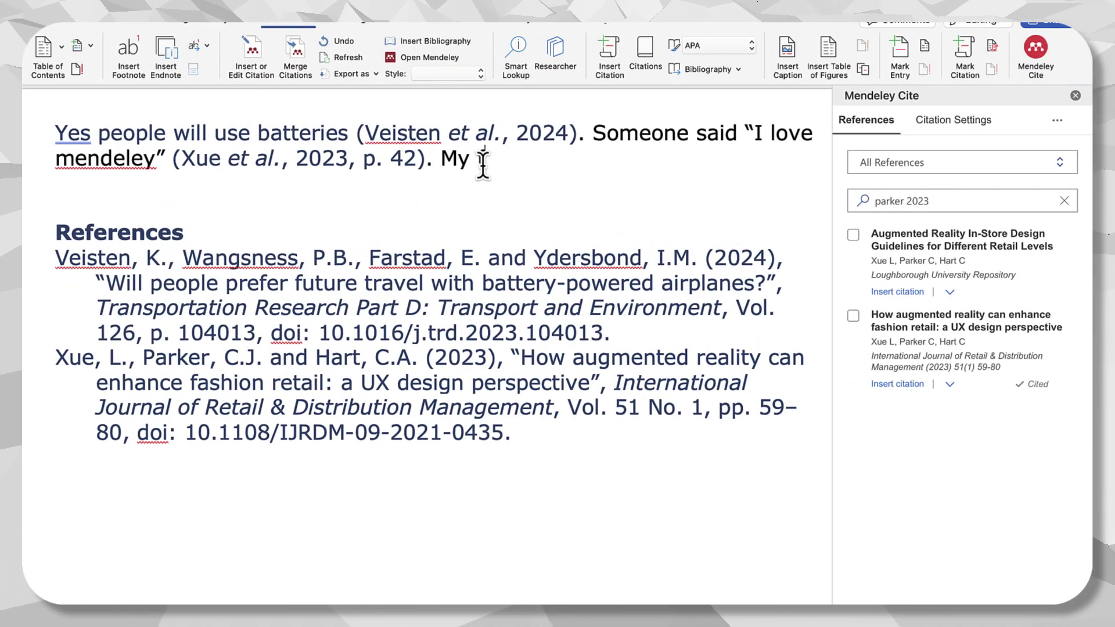
{"action": "type", "text": "My favourite reference"}
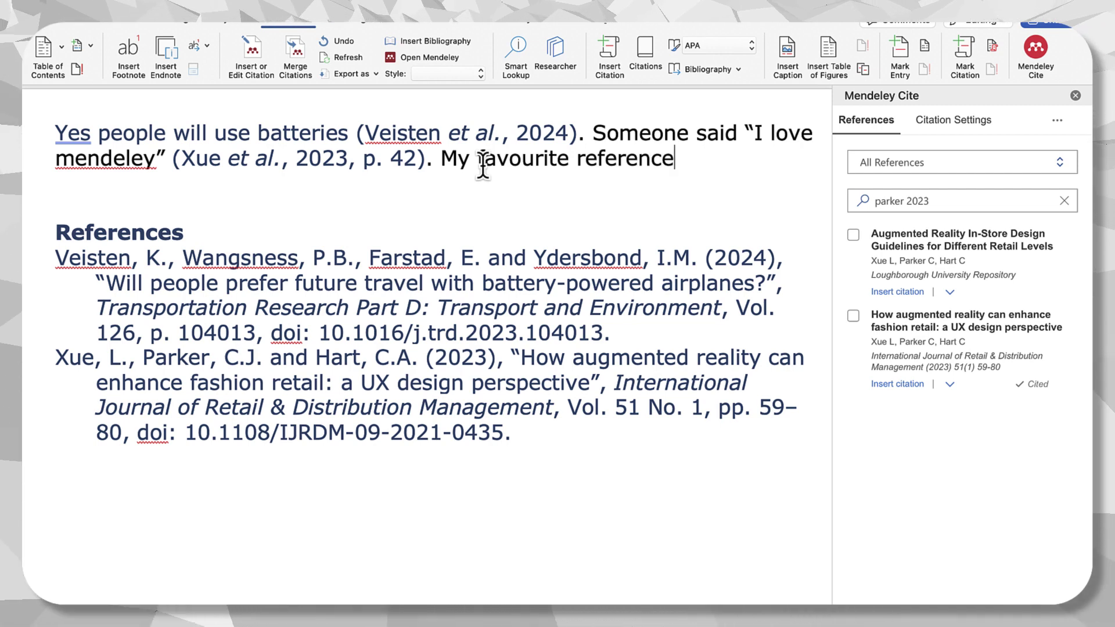
{"action": "left_click", "coordinate": [1064, 201]}
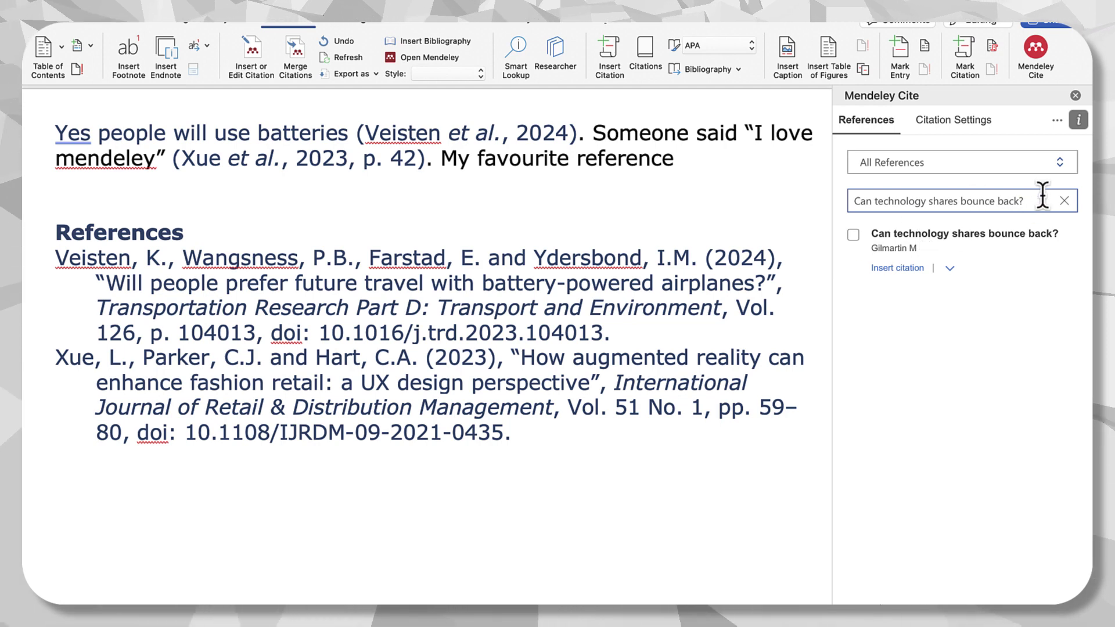
{"action": "left_click", "coordinate": [854, 234]}
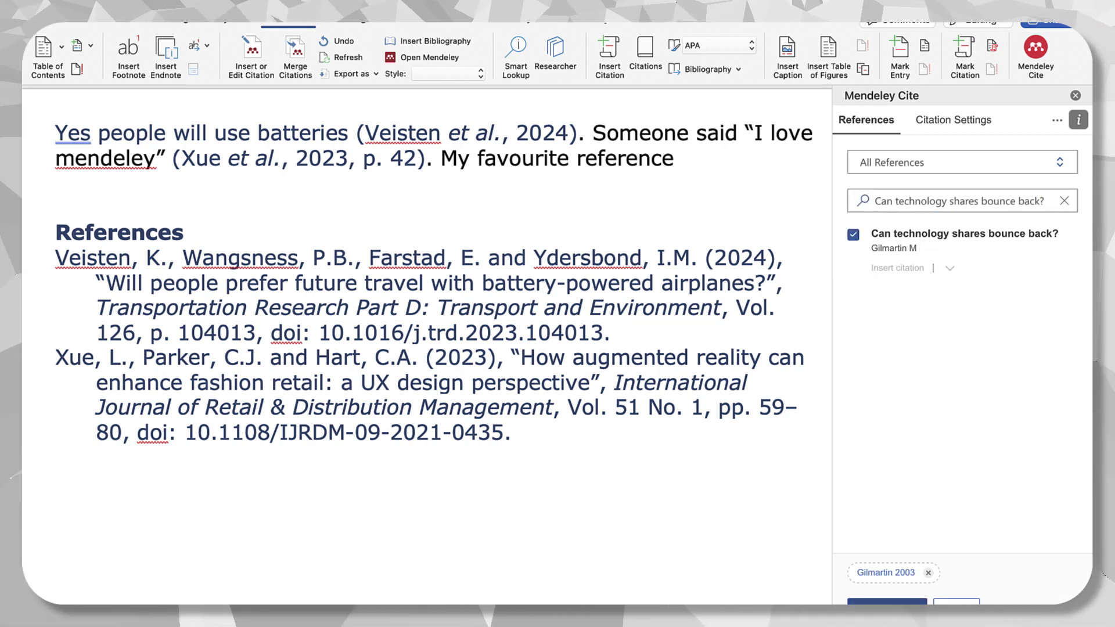
{"action": "left_click", "coordinate": [887, 601]}
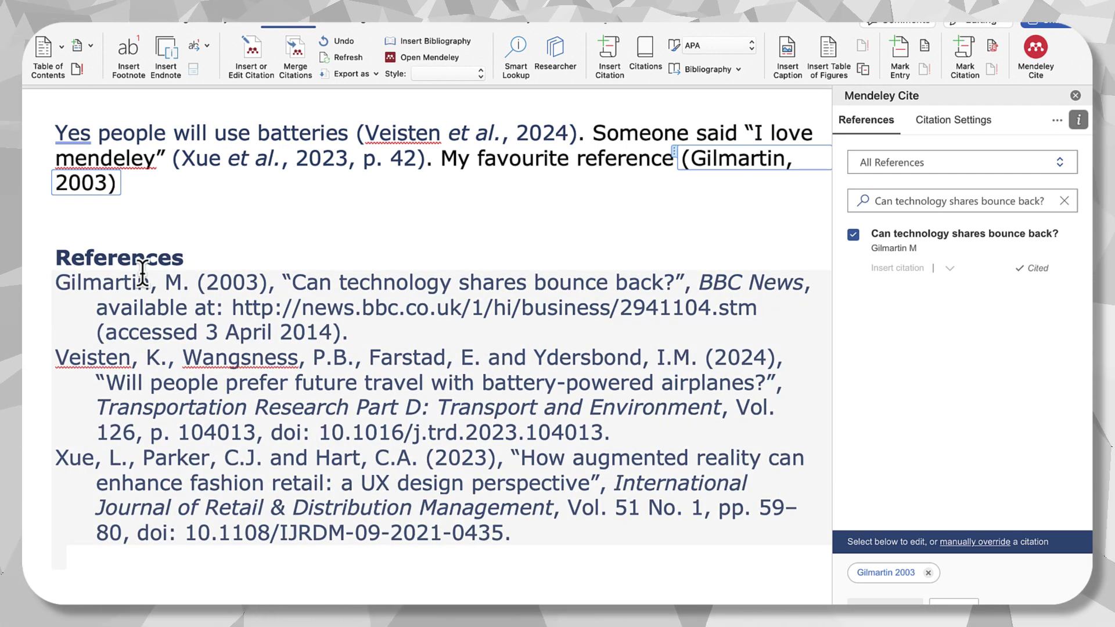
{"action": "left_click", "coordinate": [135, 184]}
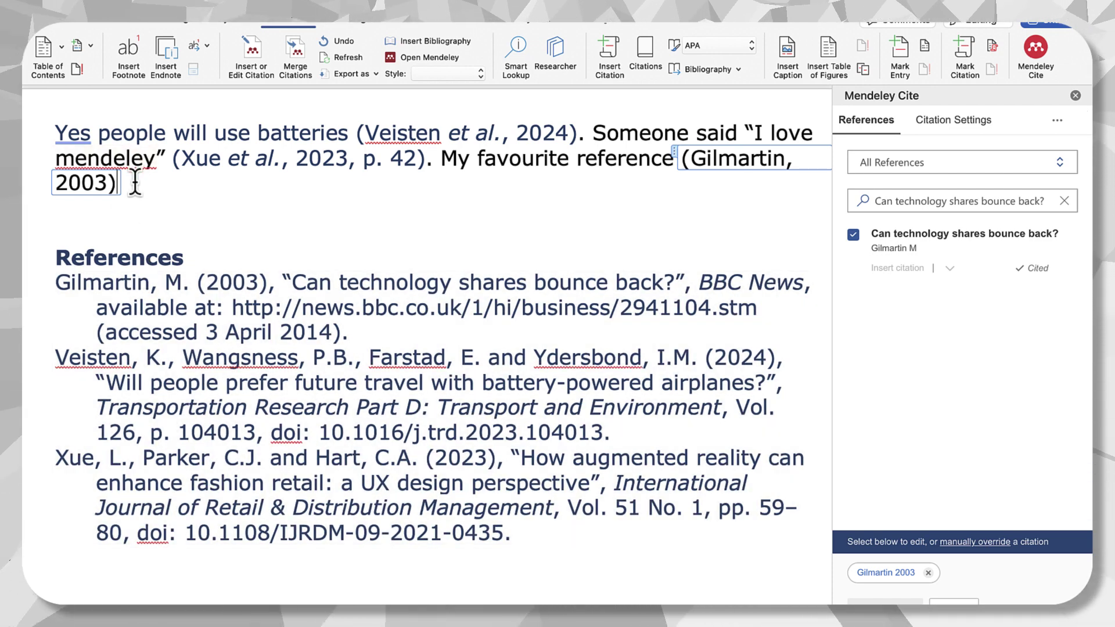
{"action": "type", "text": "."}
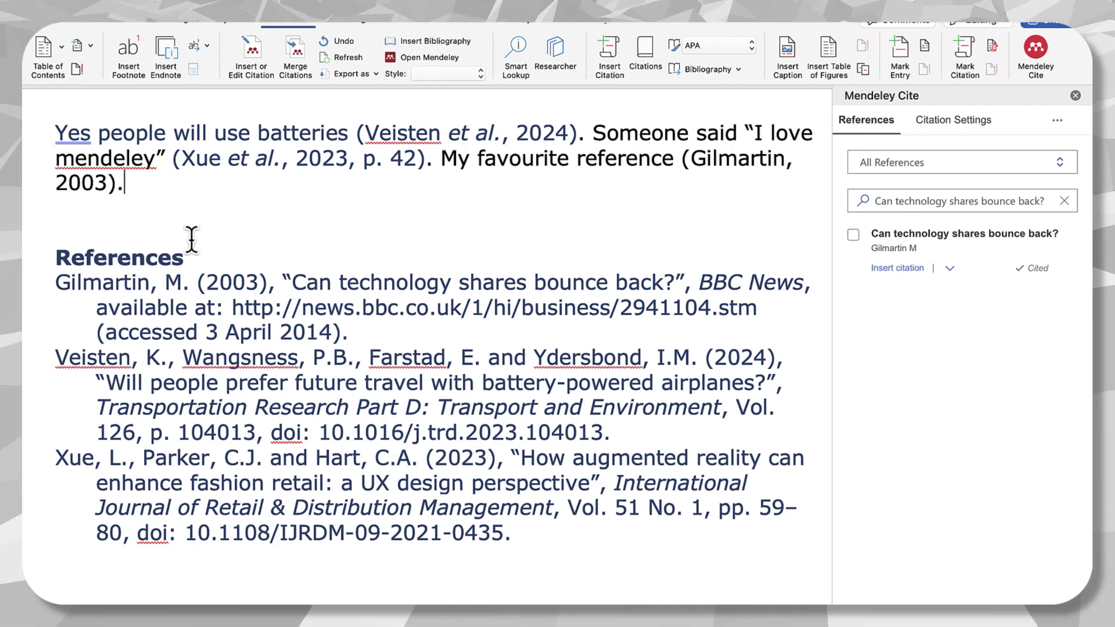
Return to Mendeley Reference Manager and review the details of "Fun and games 'can save the planet'", closing them when done
{"action": "key", "text": "ctrl+Up"}
{"action": "left_click", "coordinate": [552, 36]}
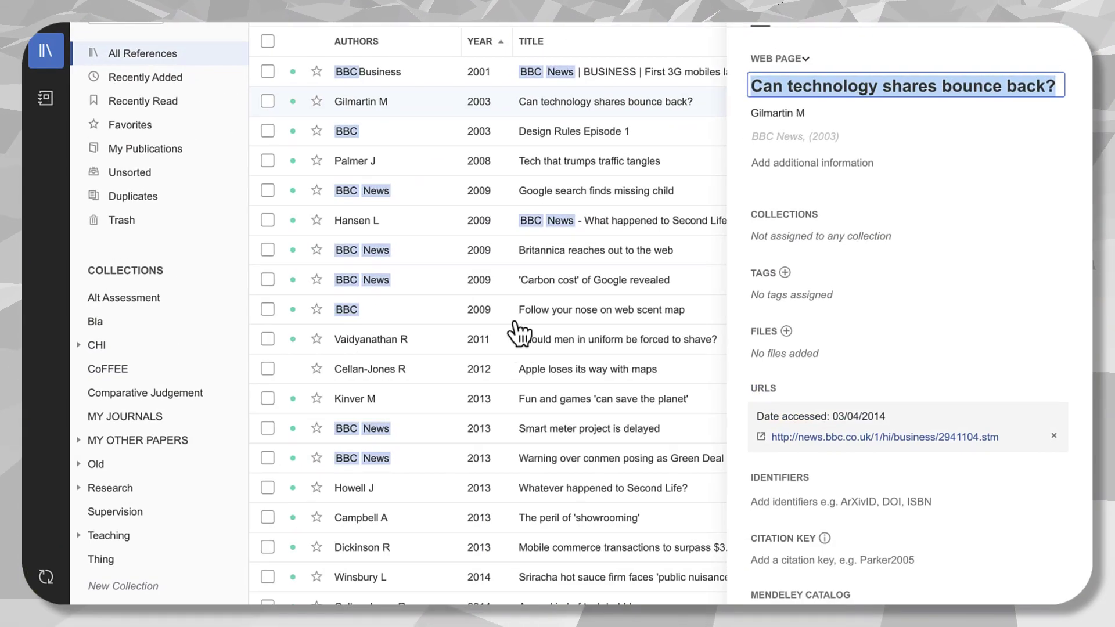
{"action": "left_click", "coordinate": [1075, 38]}
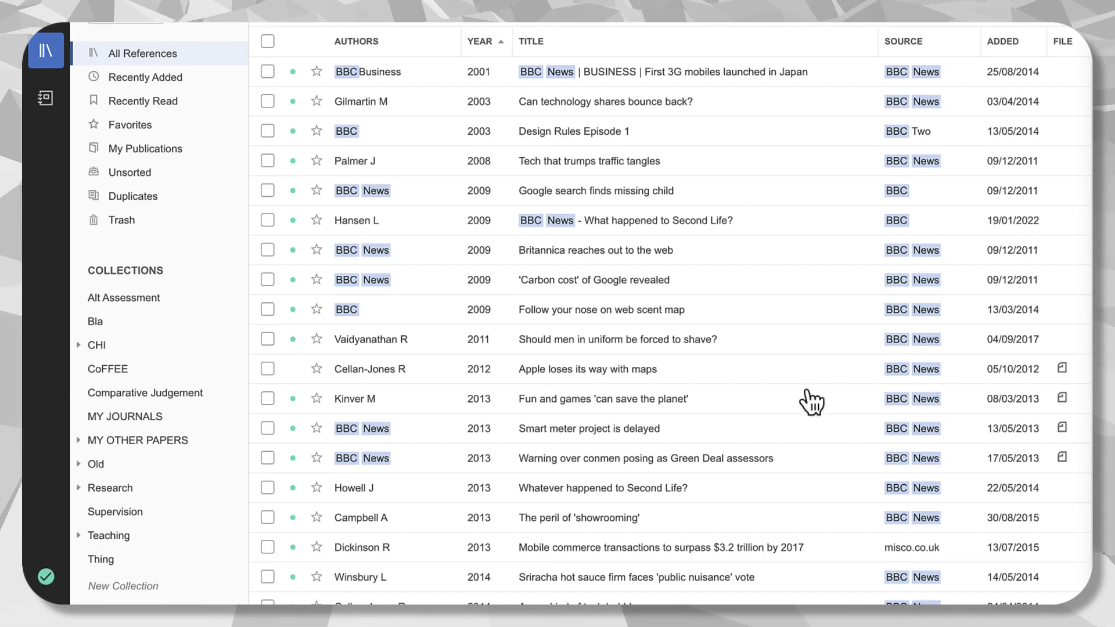
{"action": "left_click", "coordinate": [809, 399]}
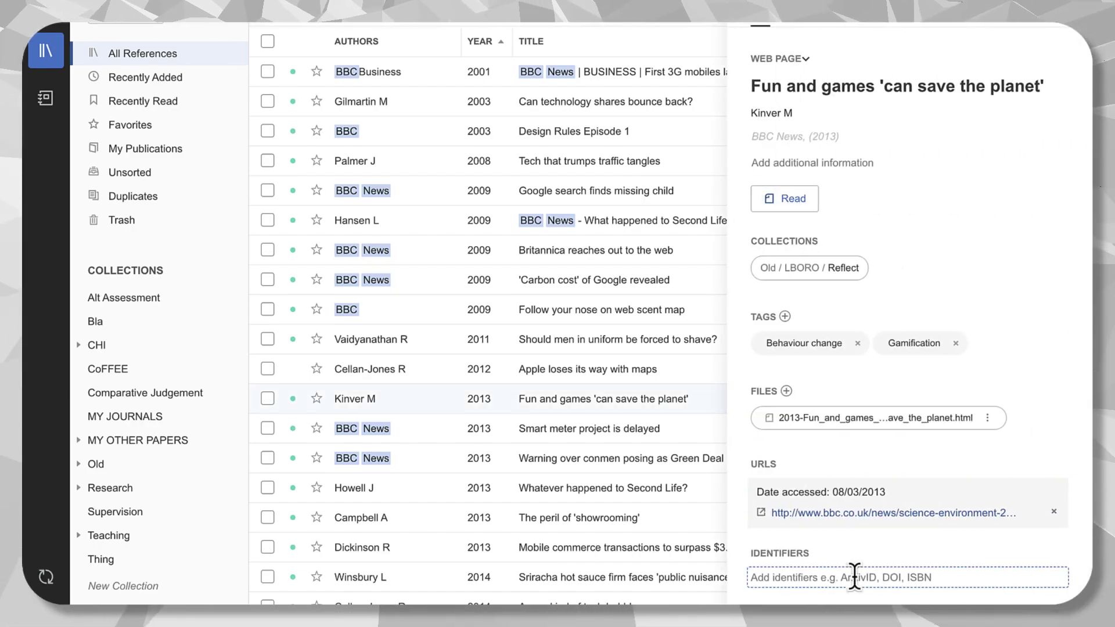
{"action": "scroll", "coordinate": [860, 511], "scroll_direction": "down", "scroll_amount": 1}
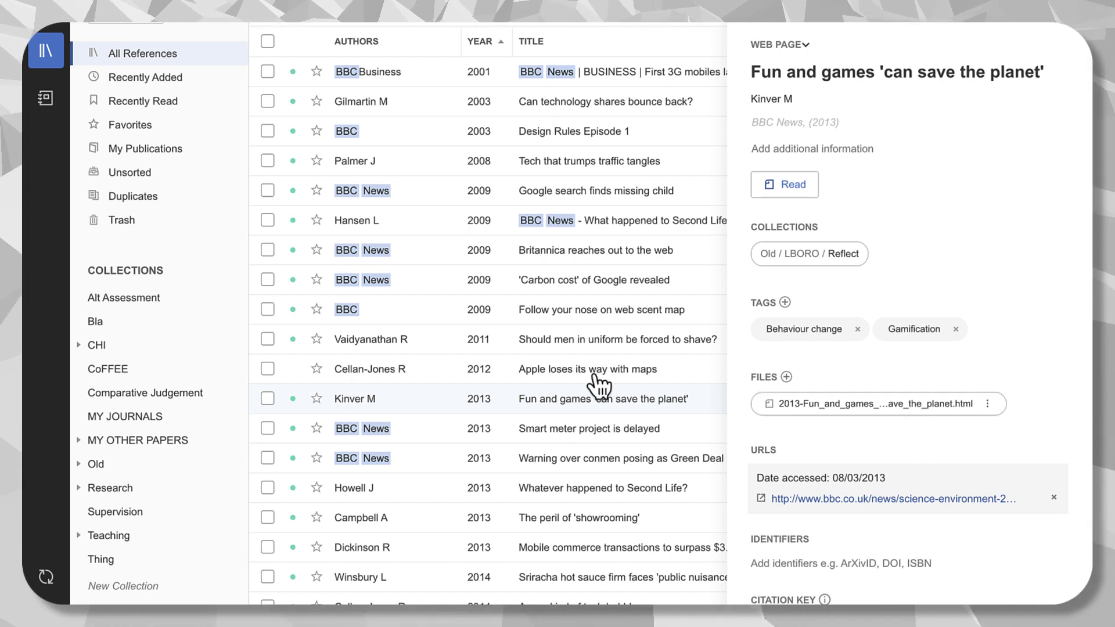
{"action": "left_click", "coordinate": [1052, 16]}
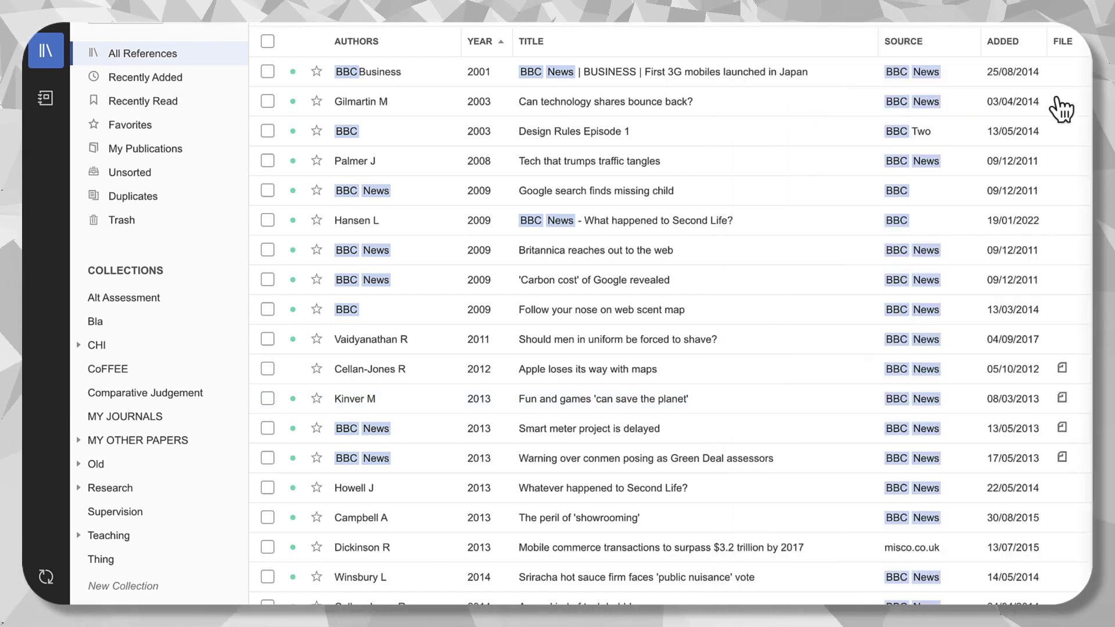
Sort the results so references with files come first, and open a blank tag on "Smart meter project is delayed"
{"action": "left_click", "coordinate": [1071, 46]}
{"action": "left_click", "coordinate": [1071, 47]}
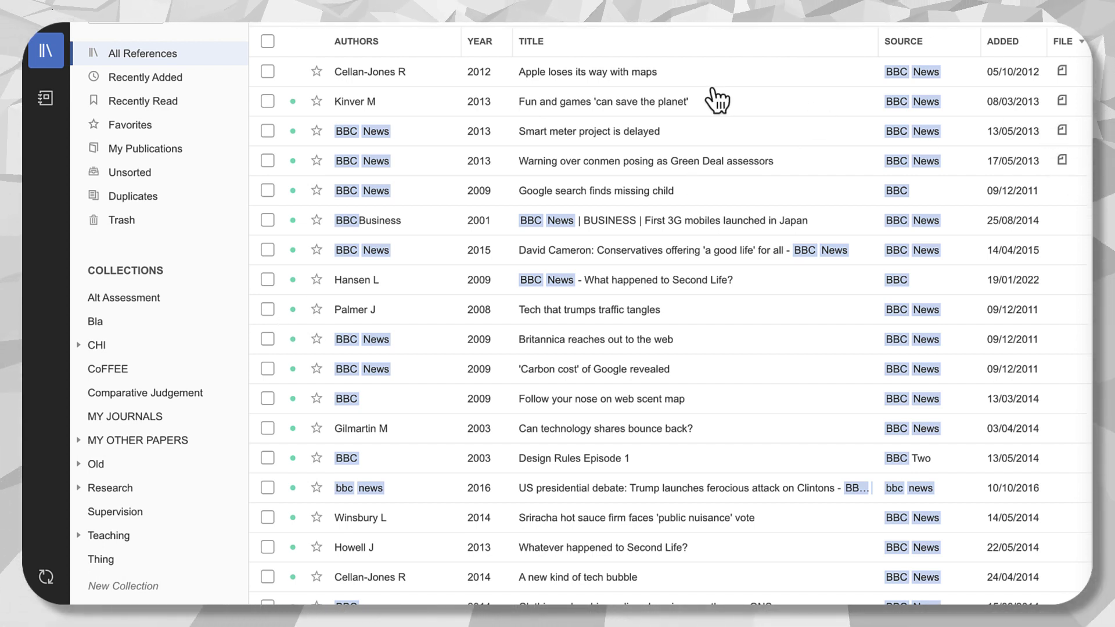
{"action": "left_click", "coordinate": [601, 134]}
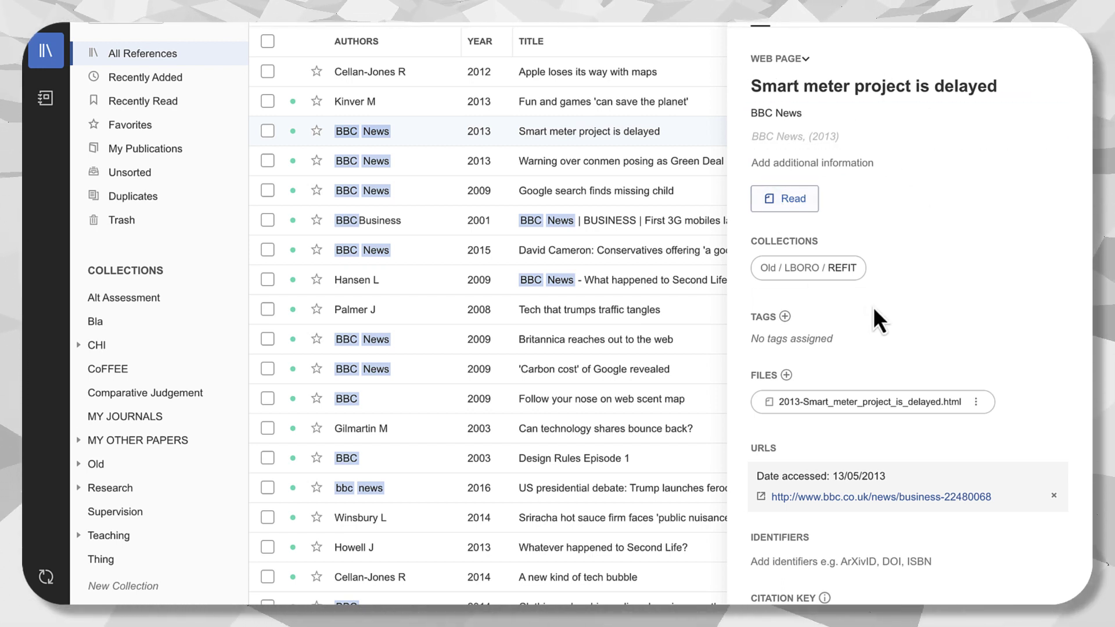
{"action": "scroll", "coordinate": [873, 307], "scroll_direction": "down", "scroll_amount": 1}
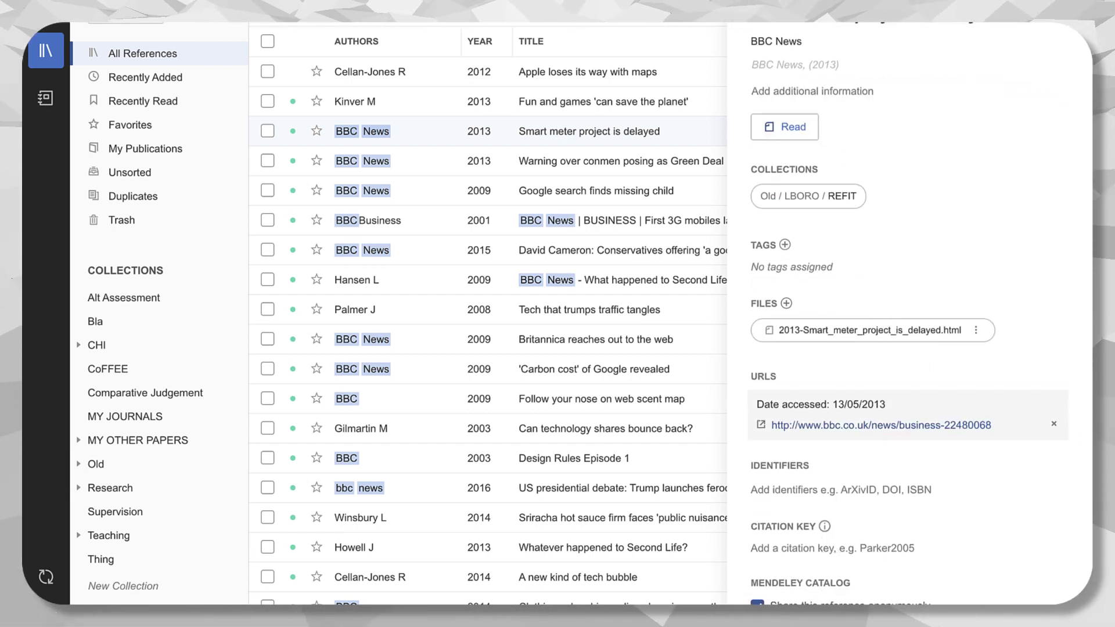
{"action": "left_click", "coordinate": [785, 245]}
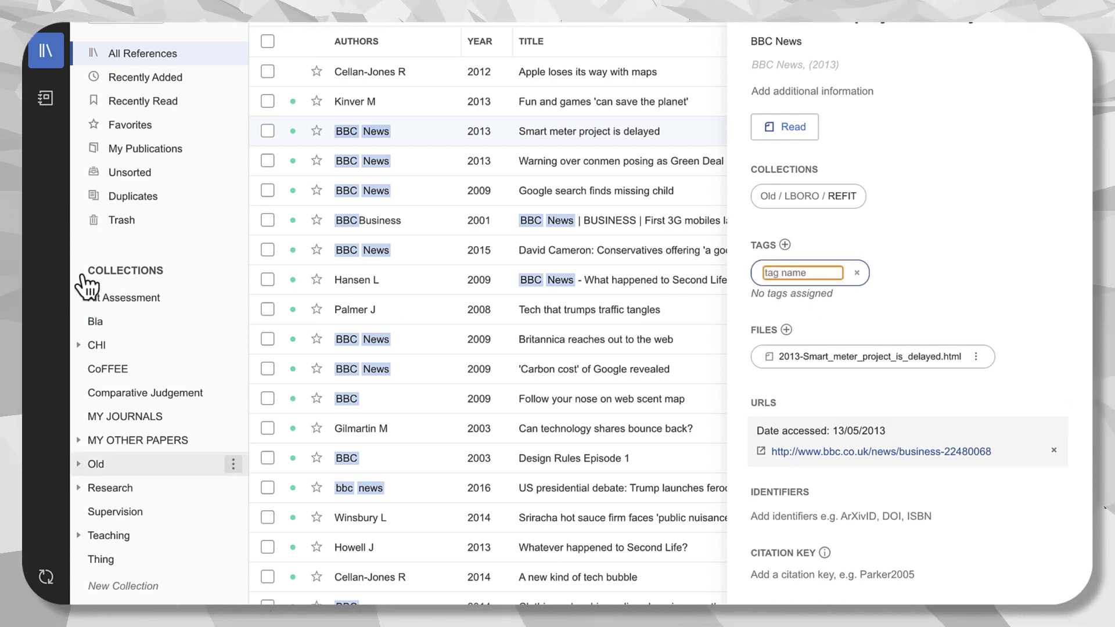
{"action": "scroll", "coordinate": [862, 52], "scroll_direction": "up", "scroll_amount": 3}
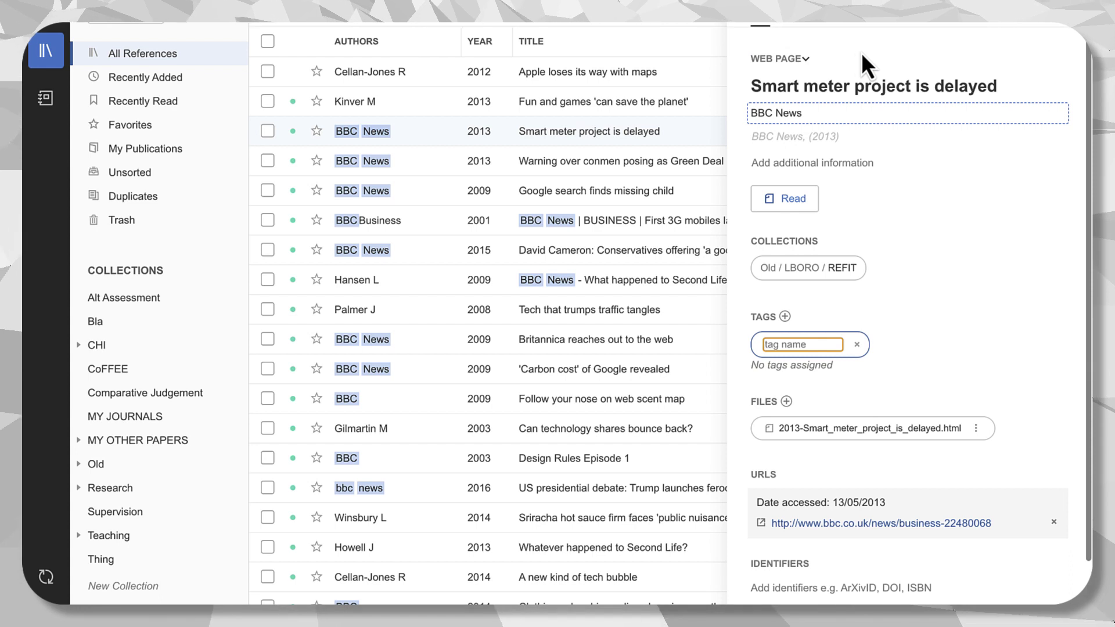
View the notebook page "Title" beside the selected reference and close the side panel
{"action": "left_click", "coordinate": [831, 25]}
{"action": "left_click", "coordinate": [905, 21]}
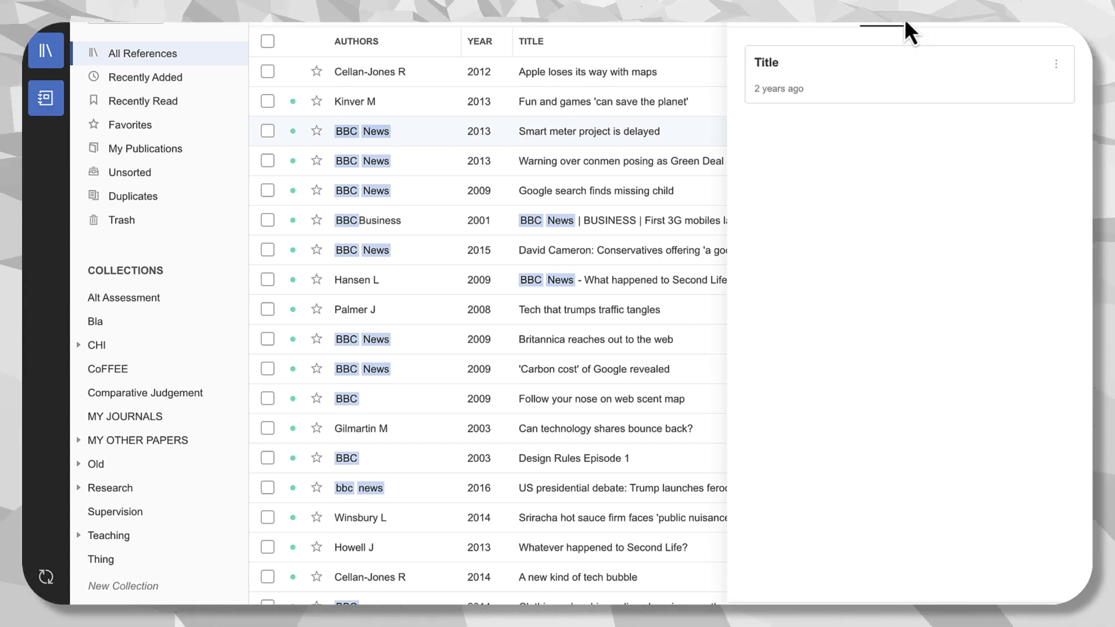
{"action": "left_click", "coordinate": [837, 93]}
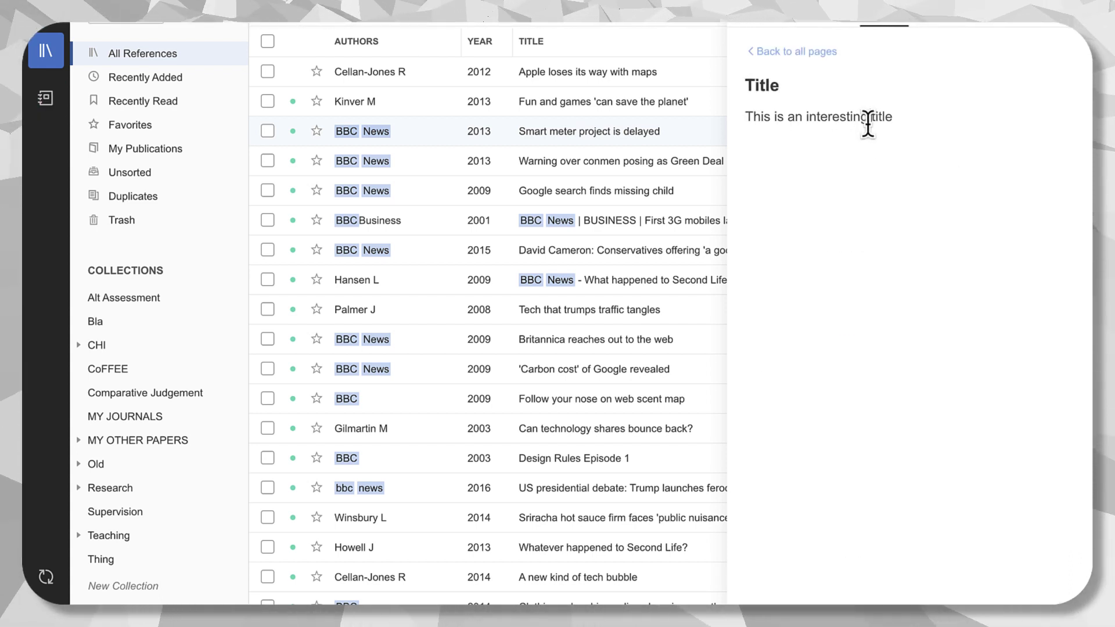
{"action": "left_click", "coordinate": [1062, 12]}
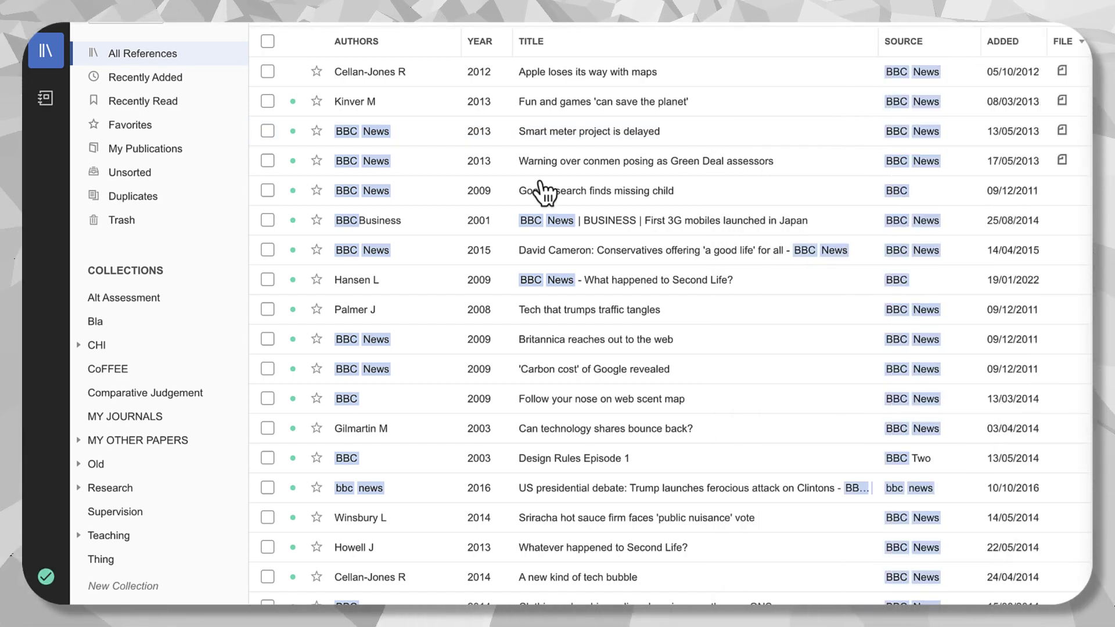
Switch back to the Word document with the citations and reference list
{"action": "key", "text": "ctrl+Up"}
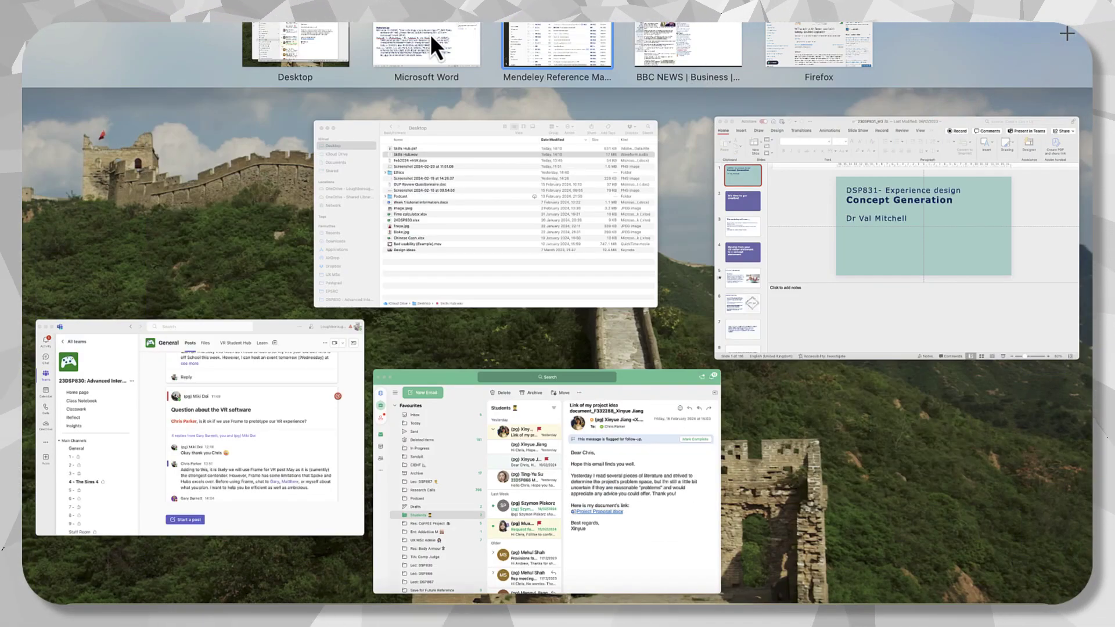
{"action": "left_click", "coordinate": [429, 39]}
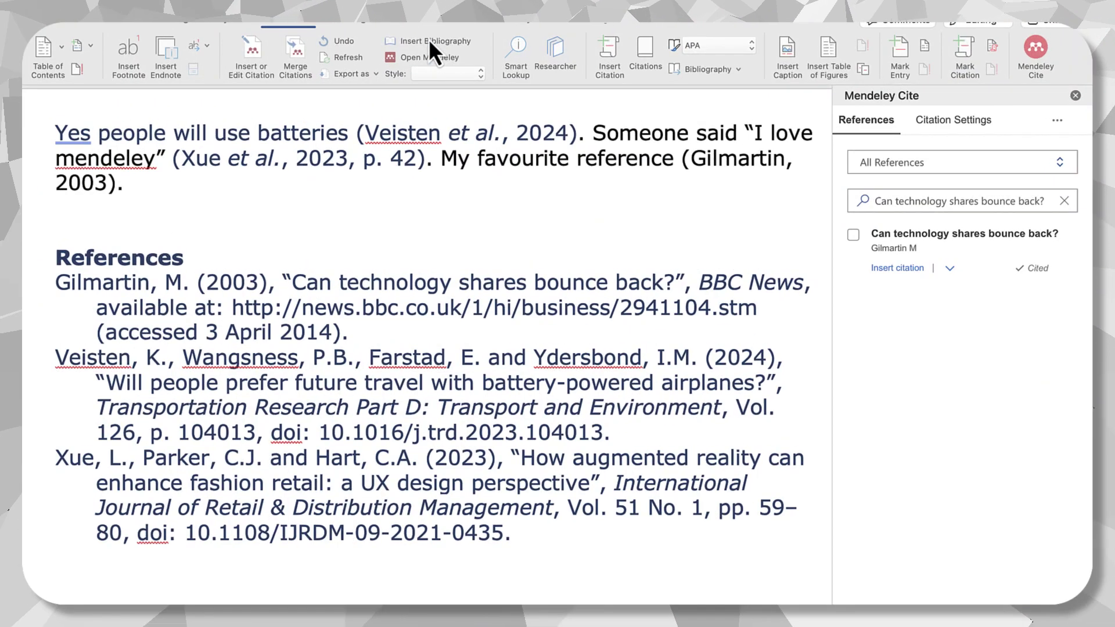